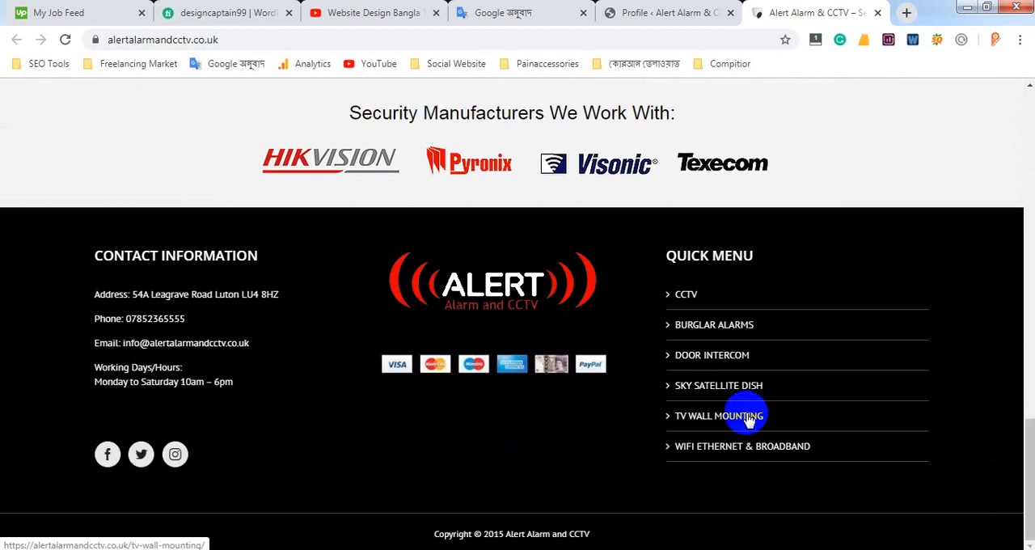
Examine the Alert Alarm & CCTV homepage from its header slider down to the footer columns
scroll(598, 437, up, 8)
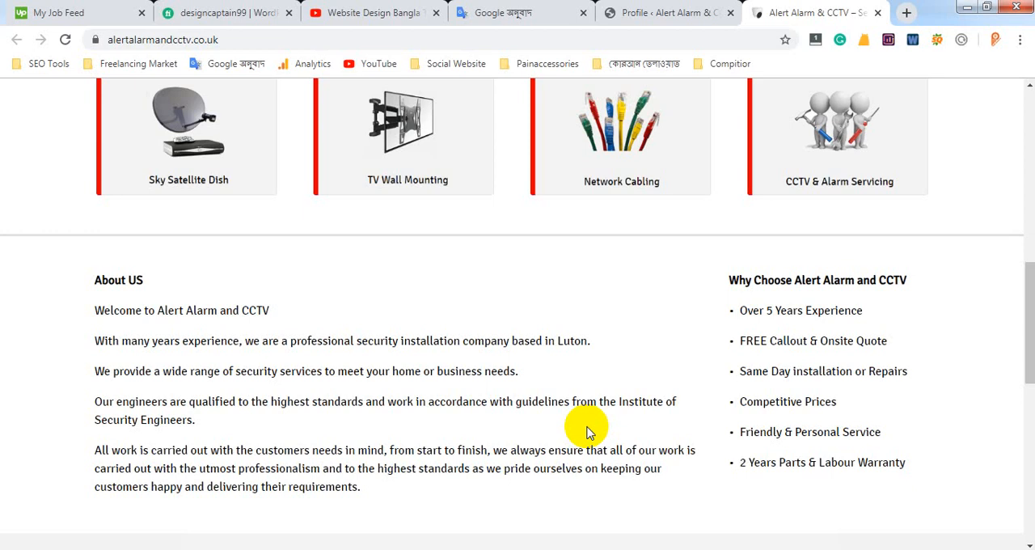
drag(1027, 296, 1025, 118)
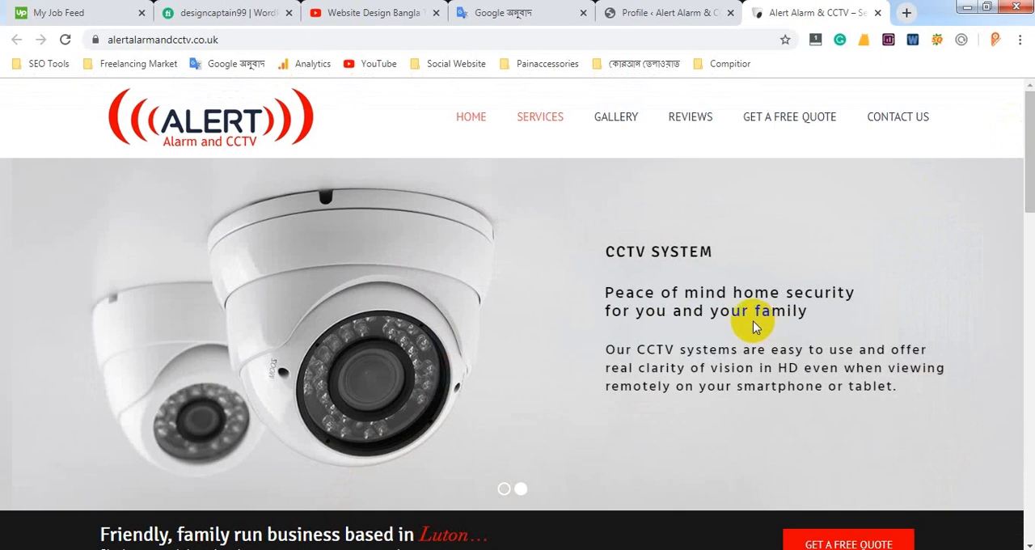
scroll(753, 326, down, 14)
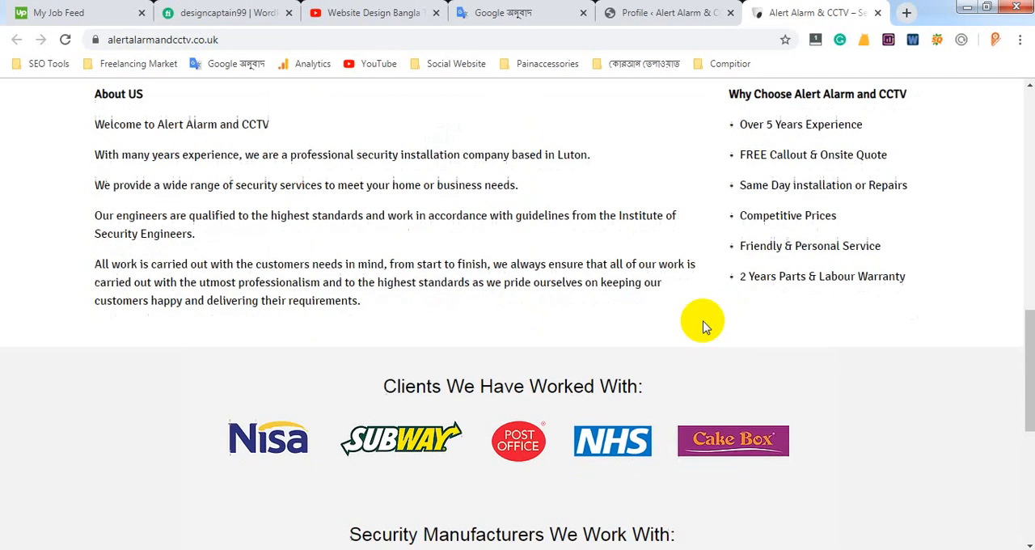
scroll(657, 334, down, 2)
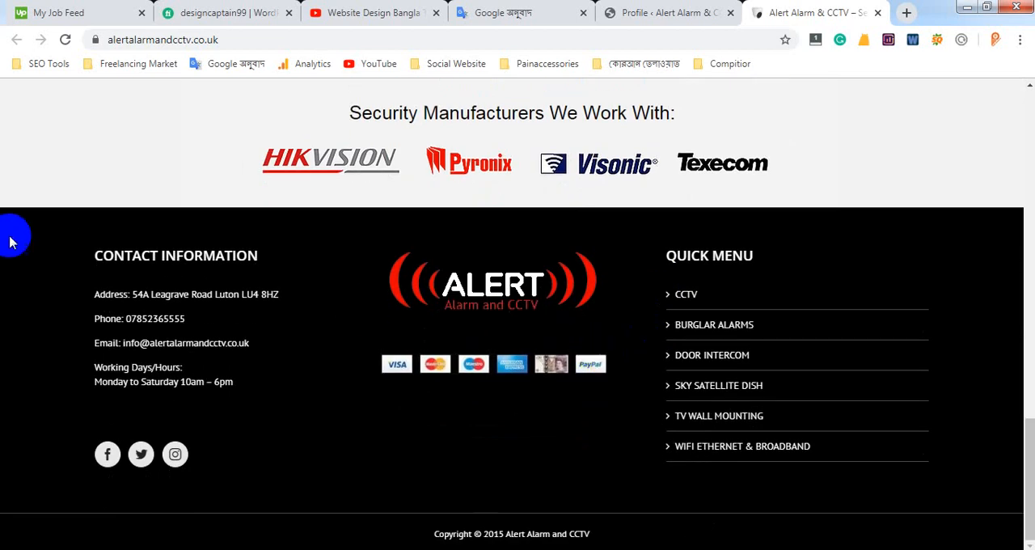
drag(307, 351, 805, 453)
click(980, 377)
scroll(950, 363, up, 3)
scroll(938, 365, down, 2)
scroll(938, 365, down, 2)
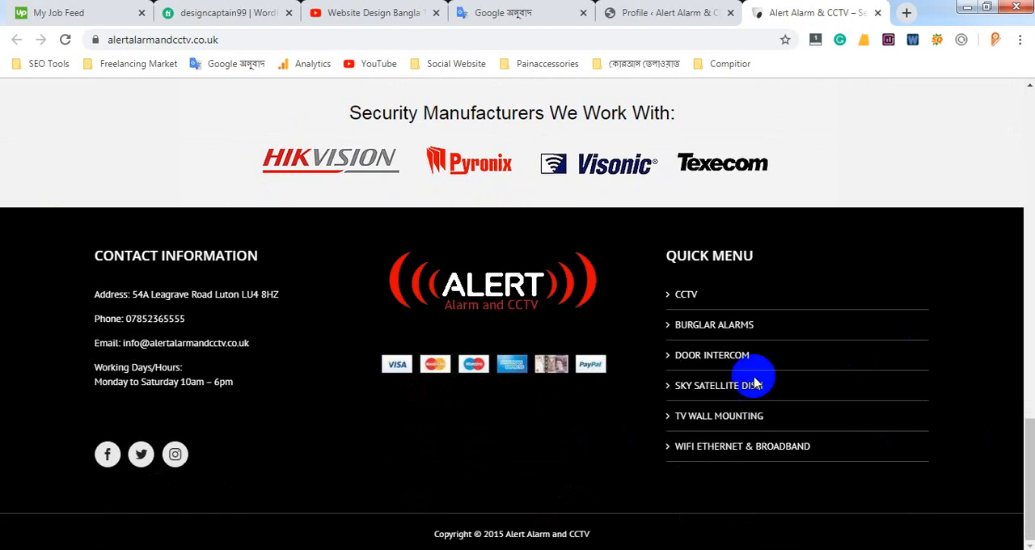
scroll(744, 380, up, 7)
scroll(525, 231, down, 2)
scroll(513, 238, up, 10)
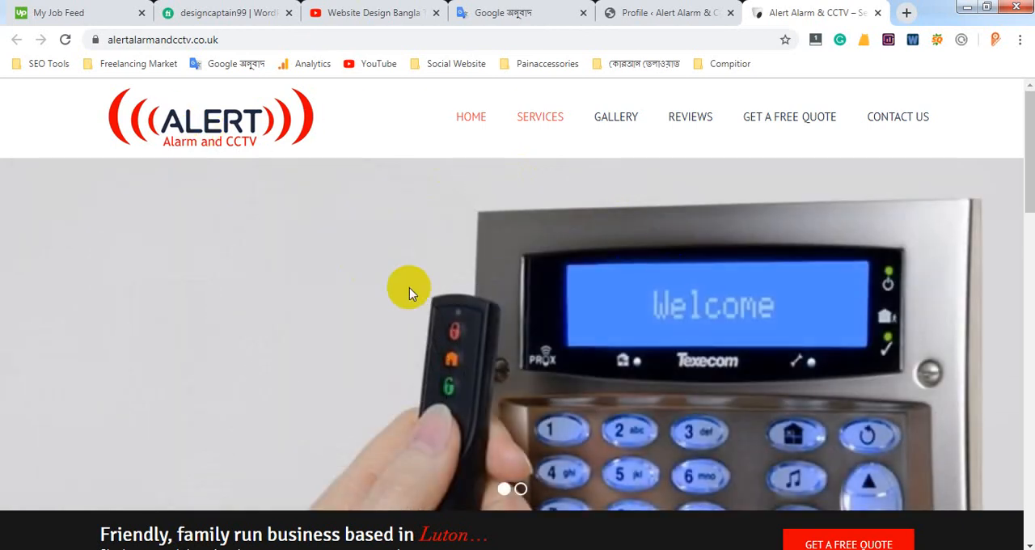
Review the homepage sections down to the footer and highlight its contact information, logo and quick menu columns
scroll(409, 289, down, 3)
scroll(418, 300, down, 3)
scroll(424, 297, down, 5)
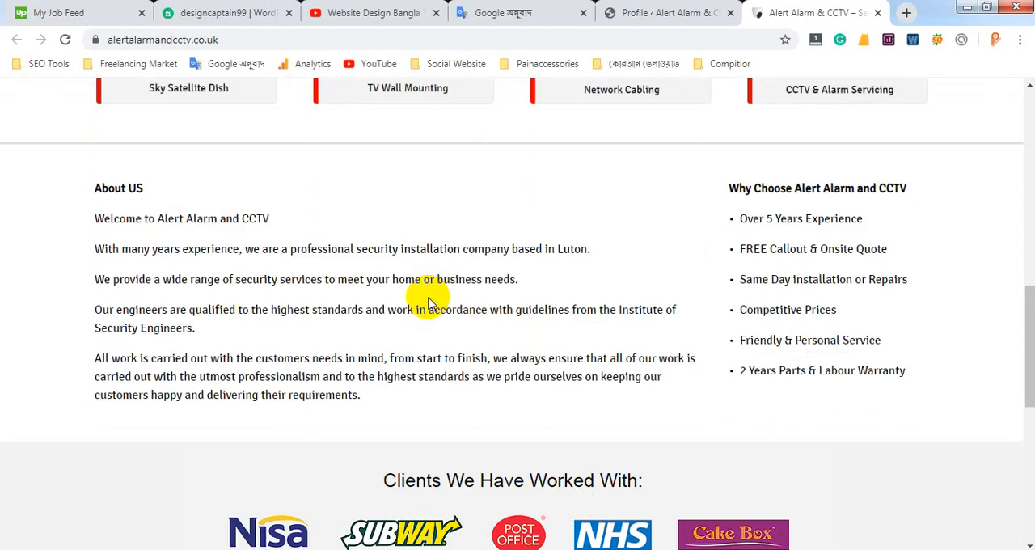
scroll(431, 305, down, 3)
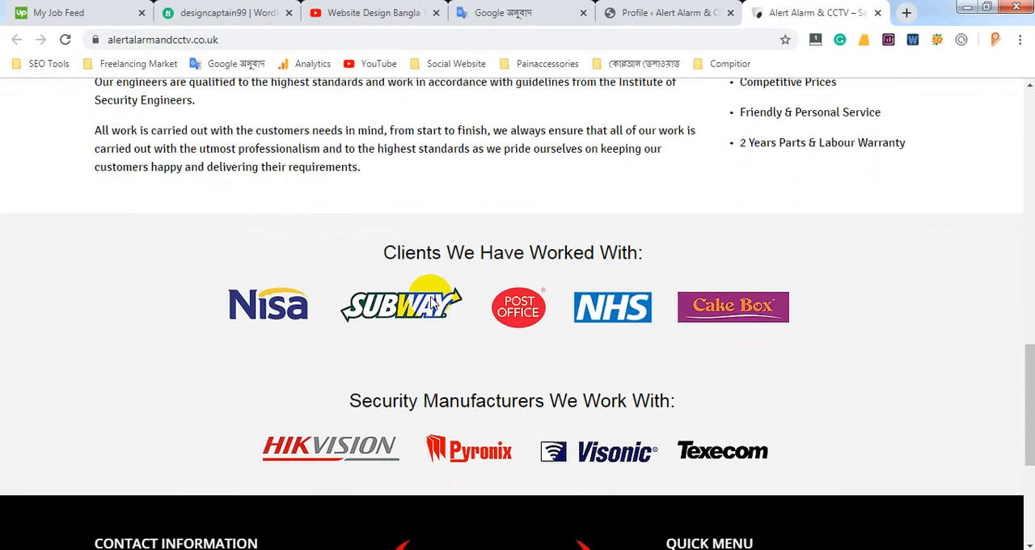
scroll(431, 304, down, 3)
scroll(431, 304, up, 5)
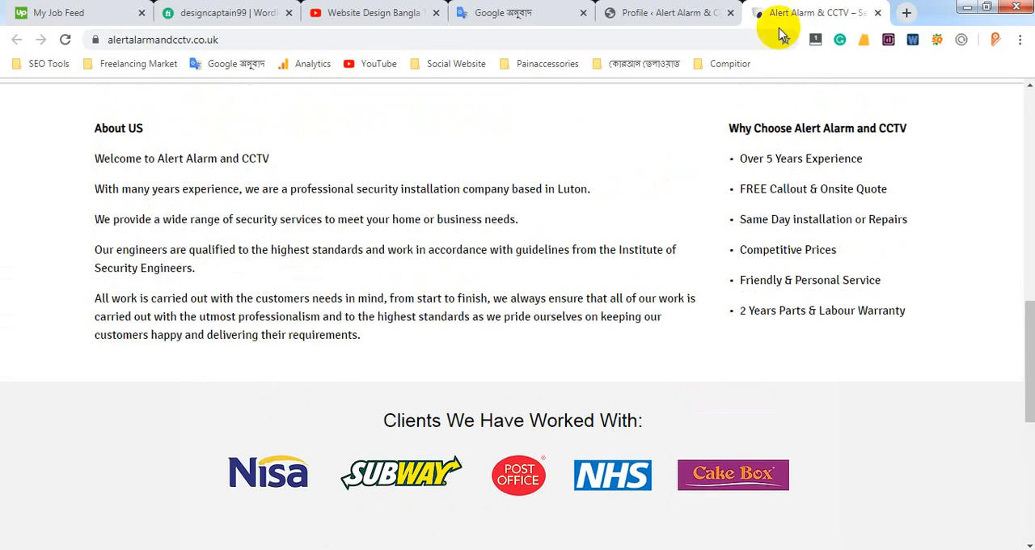
scroll(405, 324, down, 6)
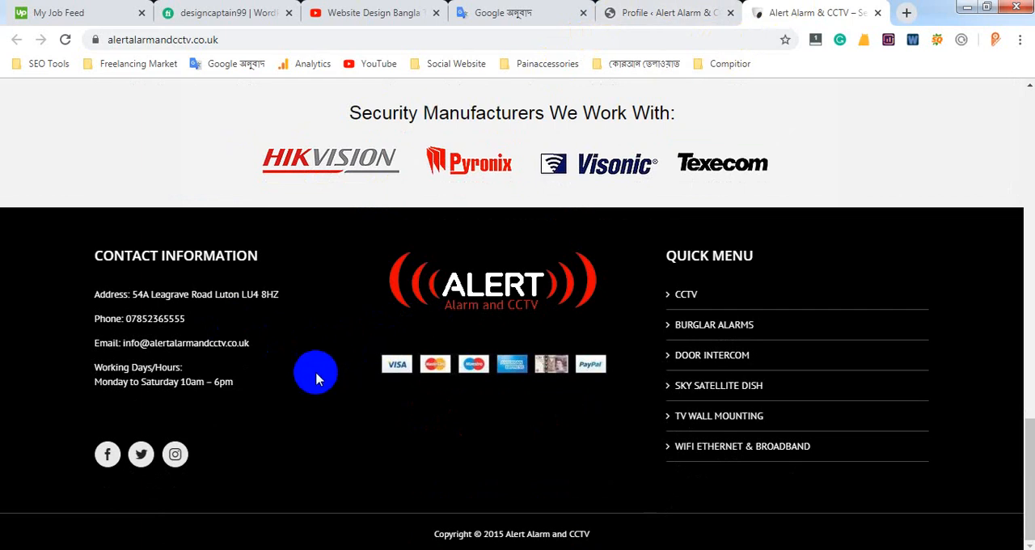
drag(86, 251, 972, 483)
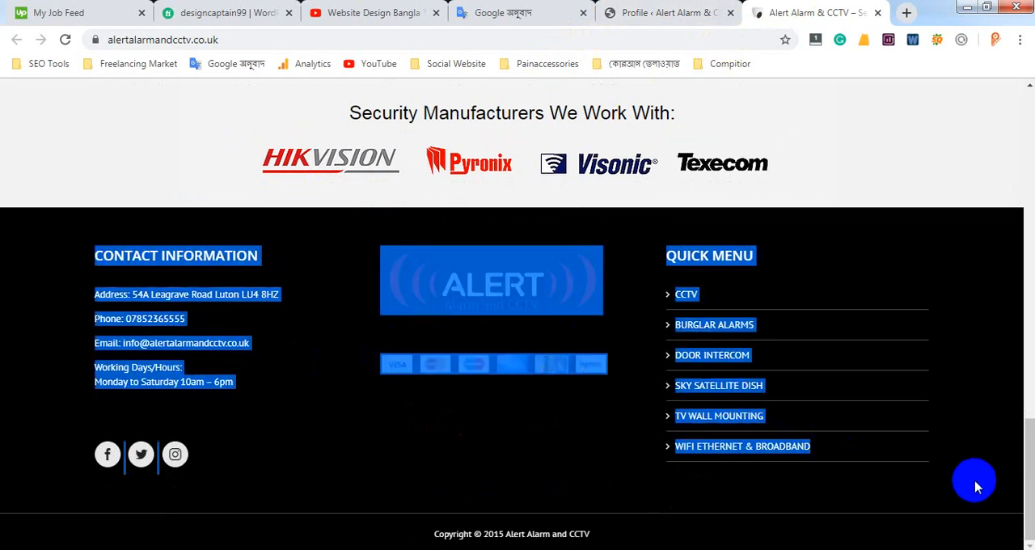
double_click(76, 249)
drag(82, 249, 975, 278)
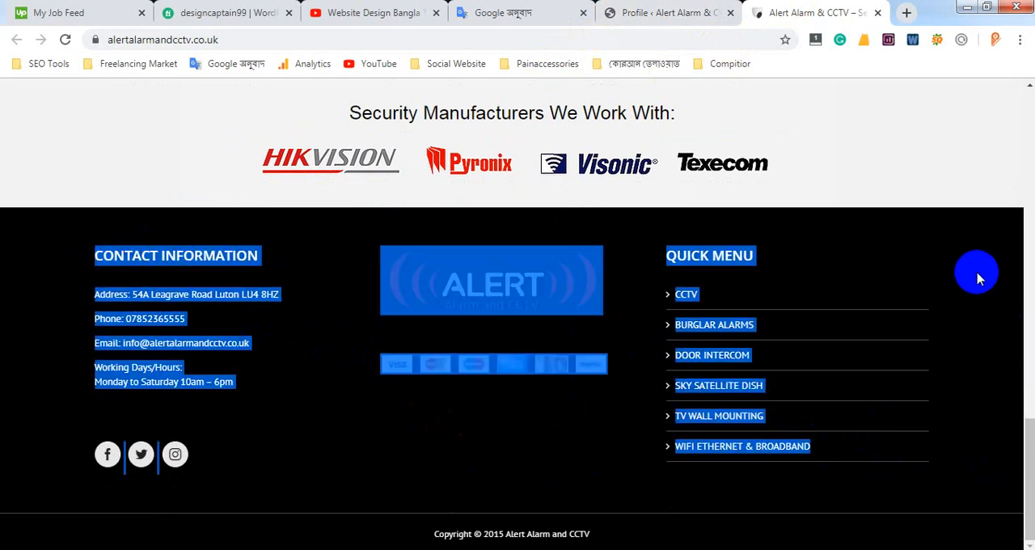
Switch to the site's WordPress profile page and dismiss the Swift Performance cache notice
click(661, 12)
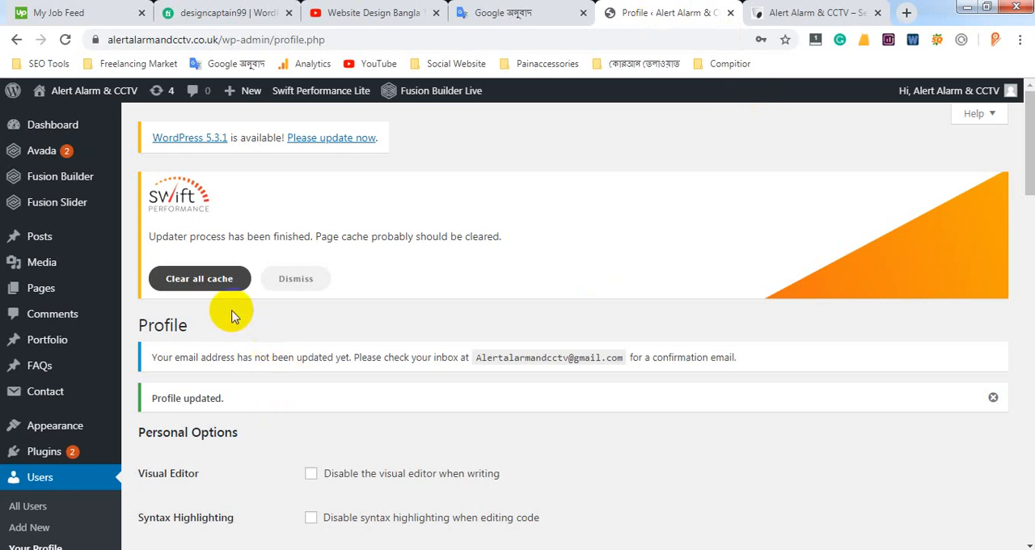
click(296, 279)
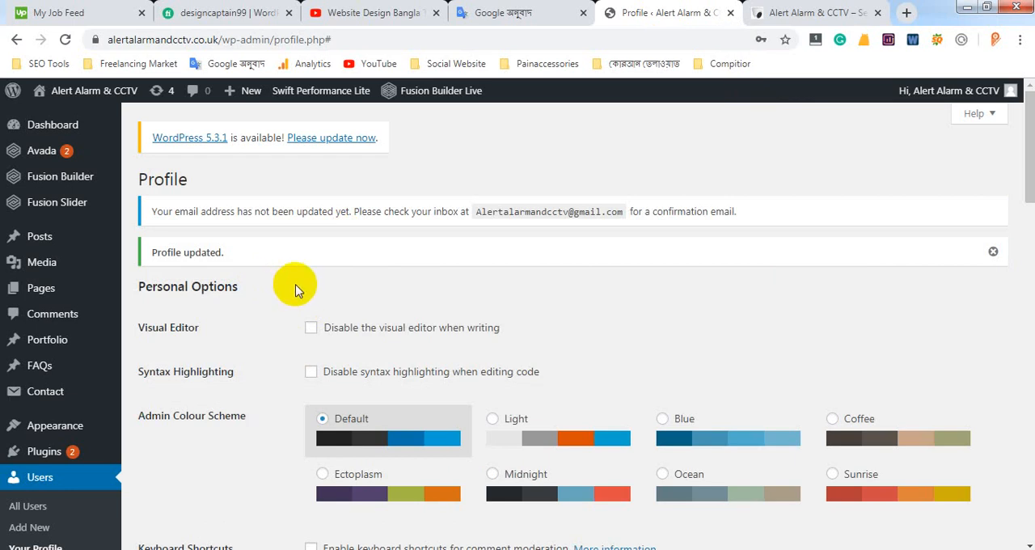
scroll(154, 252, down, 3)
scroll(154, 252, up, 3)
scroll(154, 252, down, 3)
Open the Avada Theme Options in the site's WordPress admin
click(801, 13)
scroll(605, 363, up, 1)
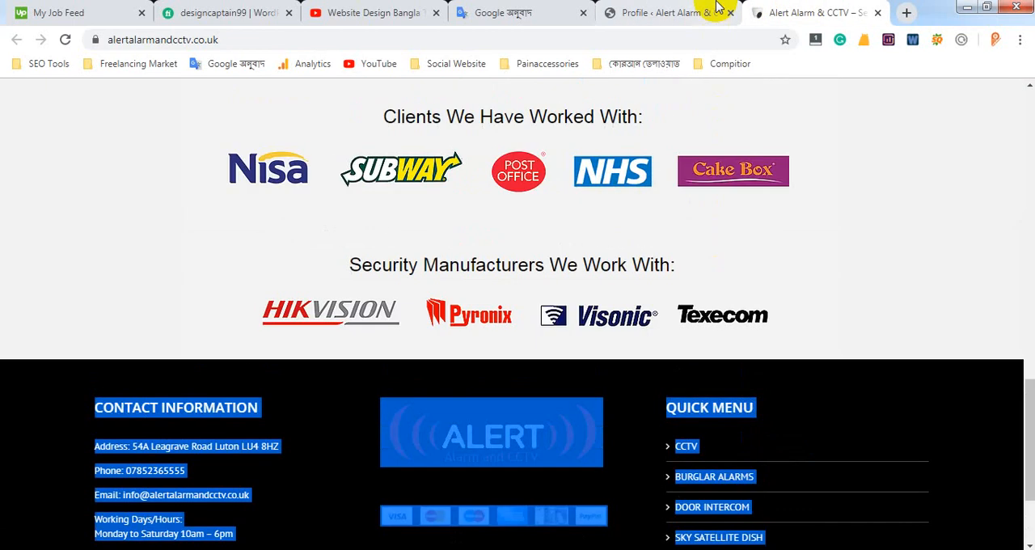
click(710, 11)
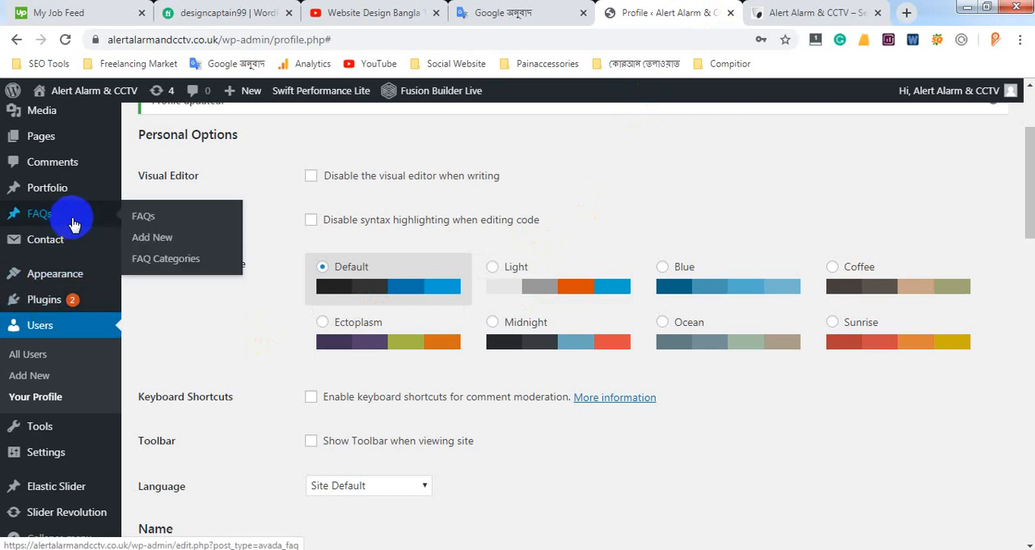
scroll(73, 226, up, 1)
scroll(73, 227, up, 1)
mouse_move(47, 152)
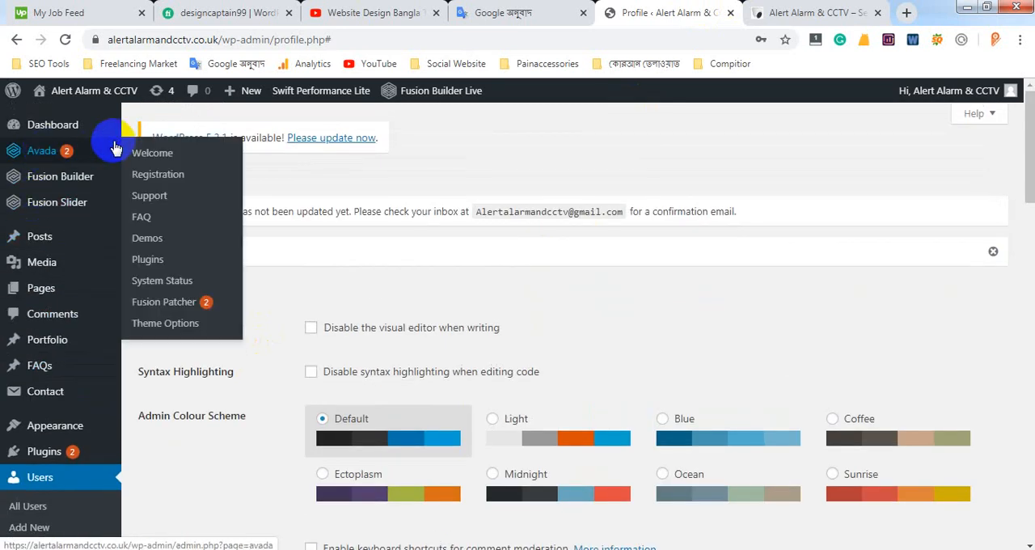
click(183, 329)
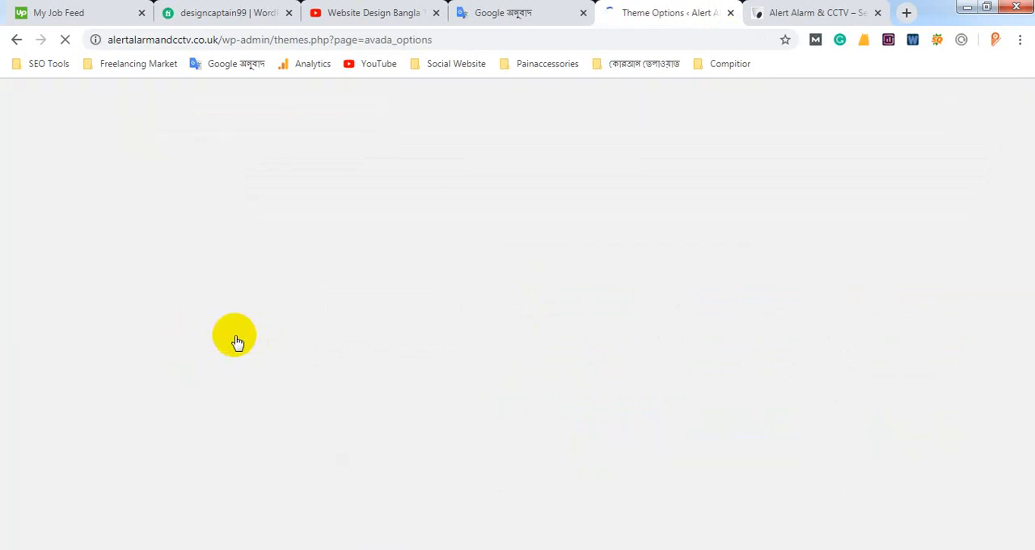
Go back to the live homepage and highlight the three-column footer area to inspect what it contains
click(786, 12)
scroll(533, 316, down, 2)
click(340, 344)
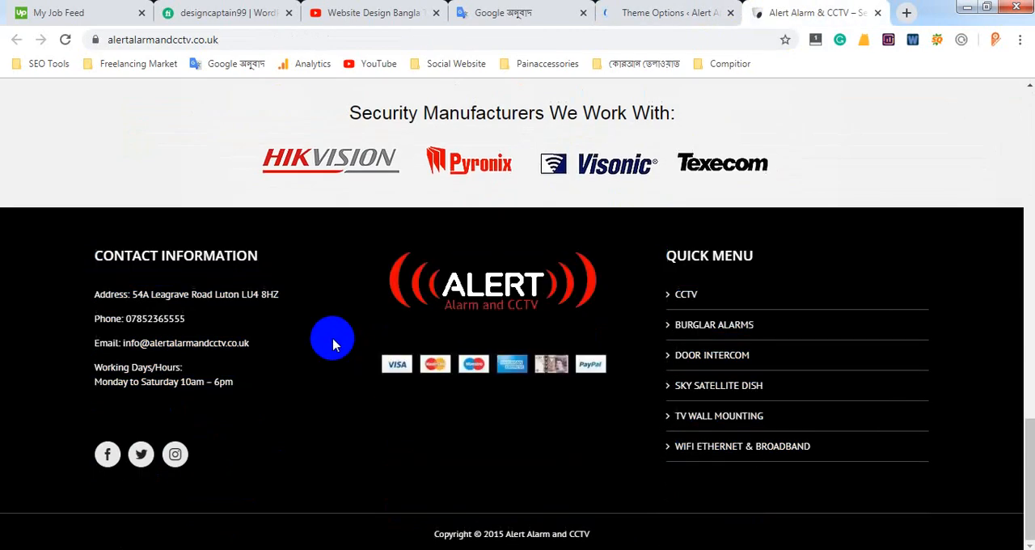
drag(950, 499, 307, 169)
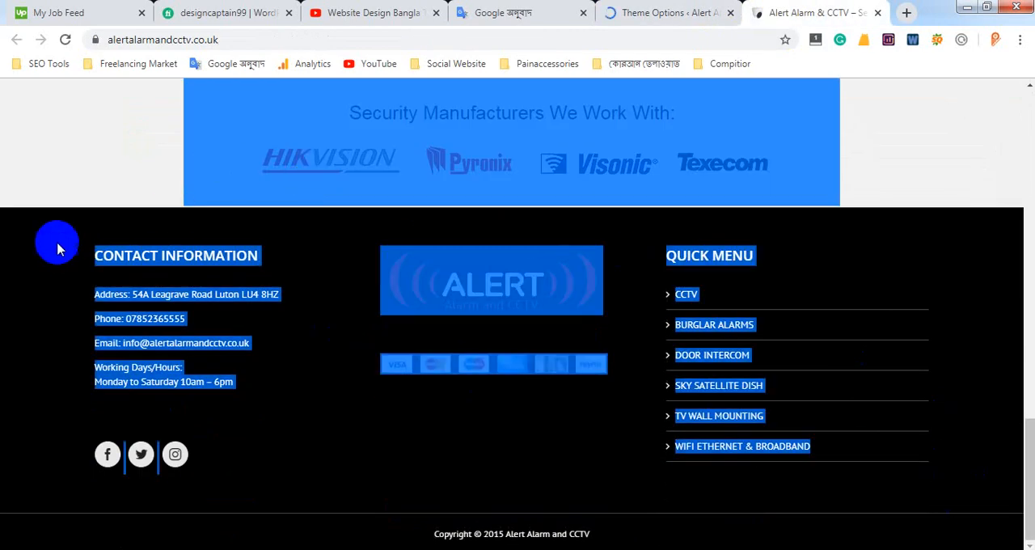
click(996, 346)
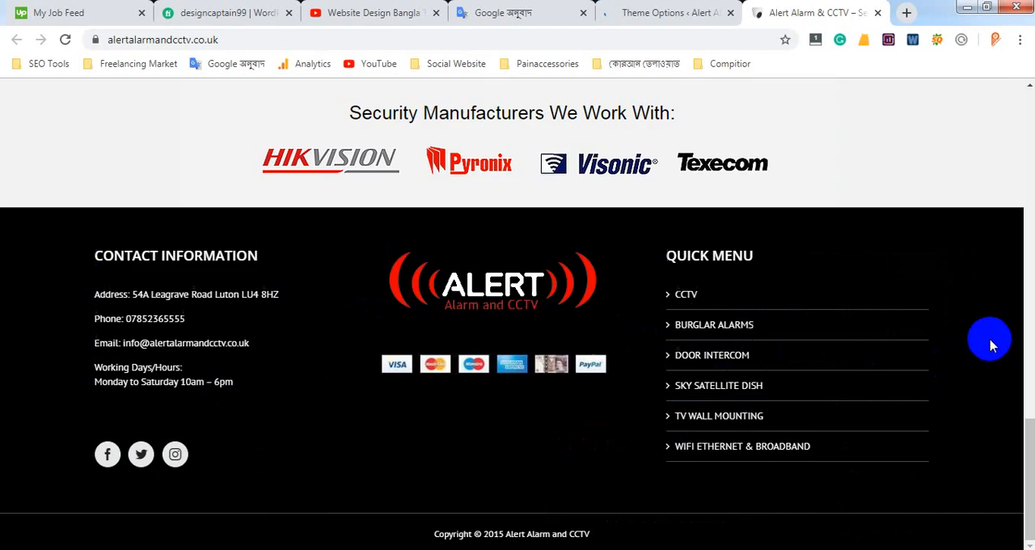
click(669, 8)
click(778, 11)
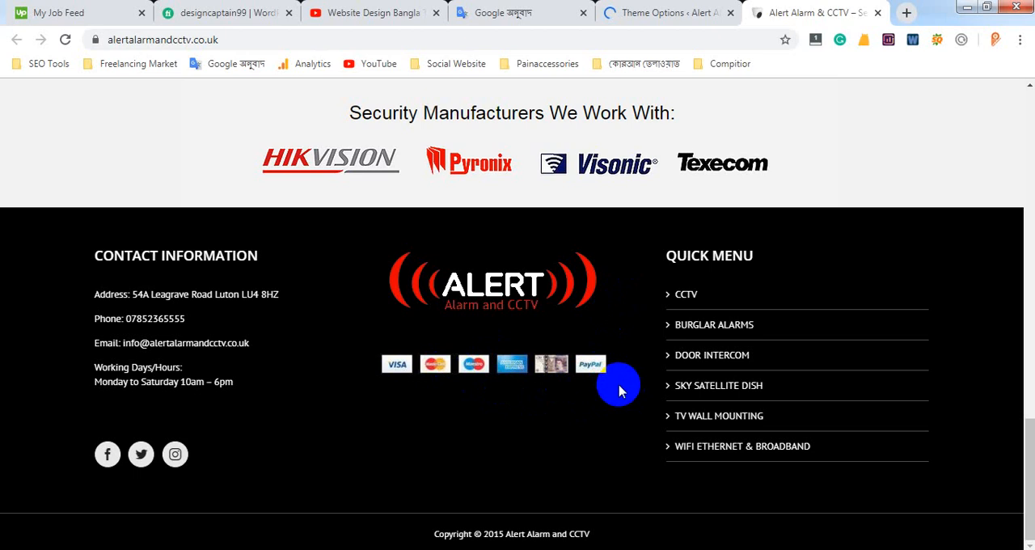
drag(89, 254, 914, 479)
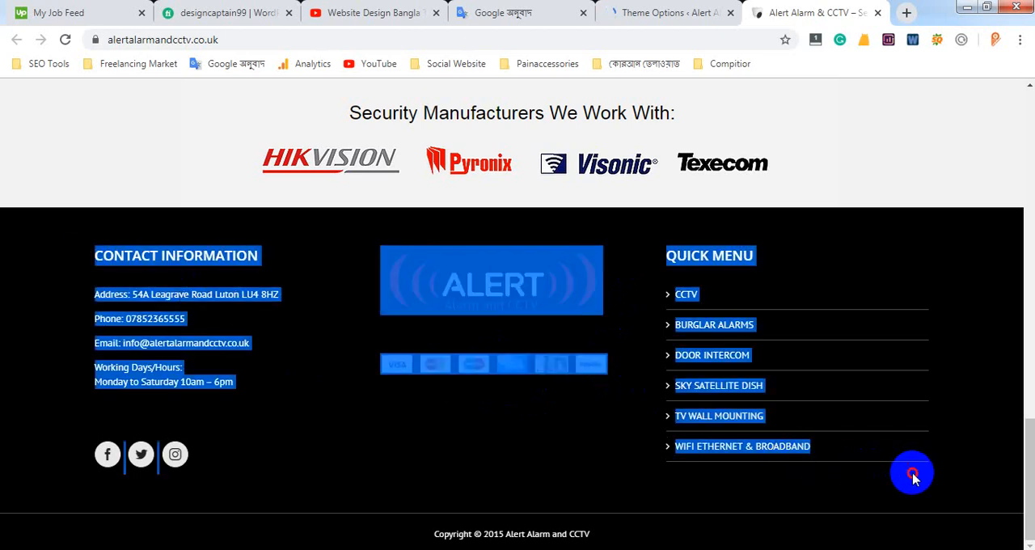
Switch to the Upwork job feed and examine the link columns in its page footer as an example
click(72, 11)
scroll(930, 273, down, 4)
scroll(930, 273, down, 2)
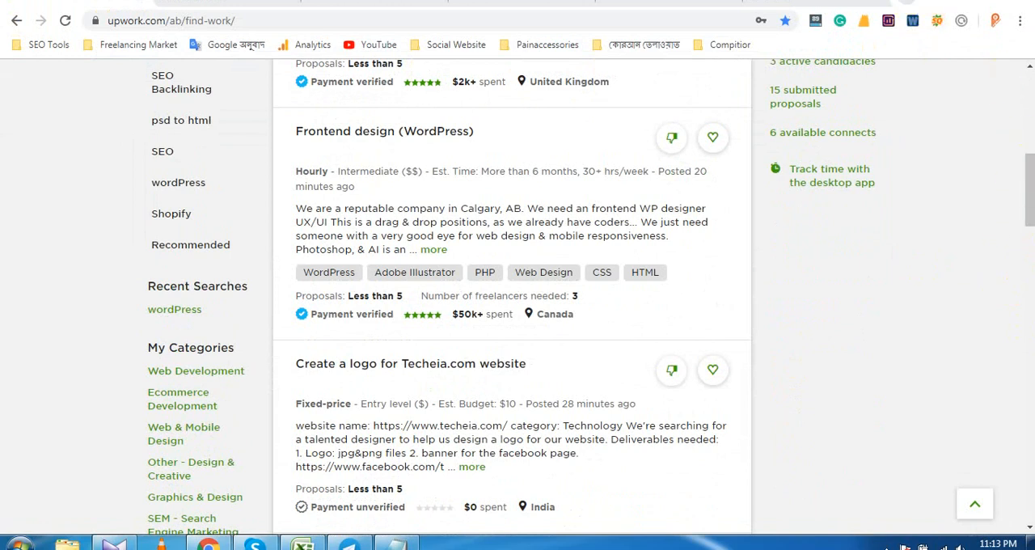
drag(1020, 179, 1024, 531)
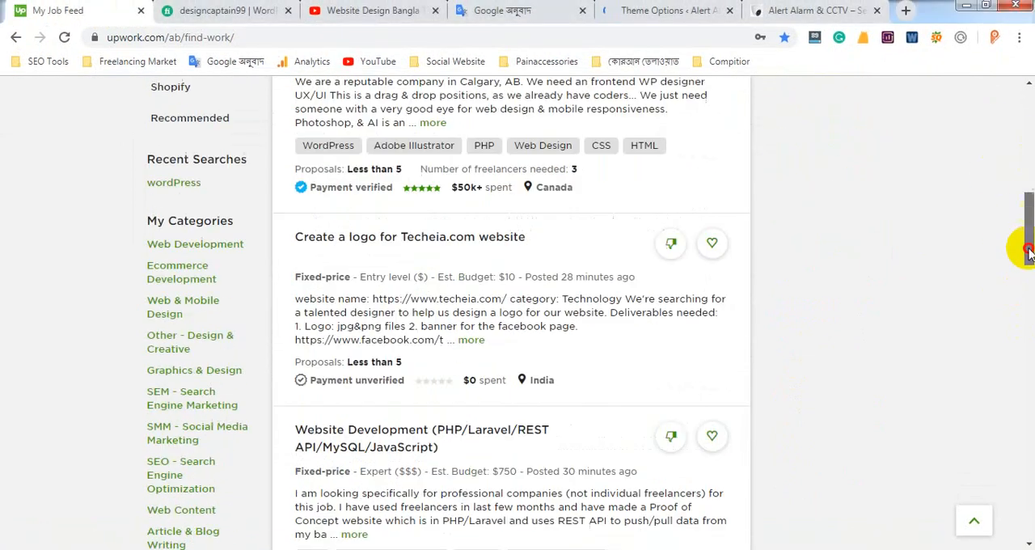
drag(146, 212, 630, 292)
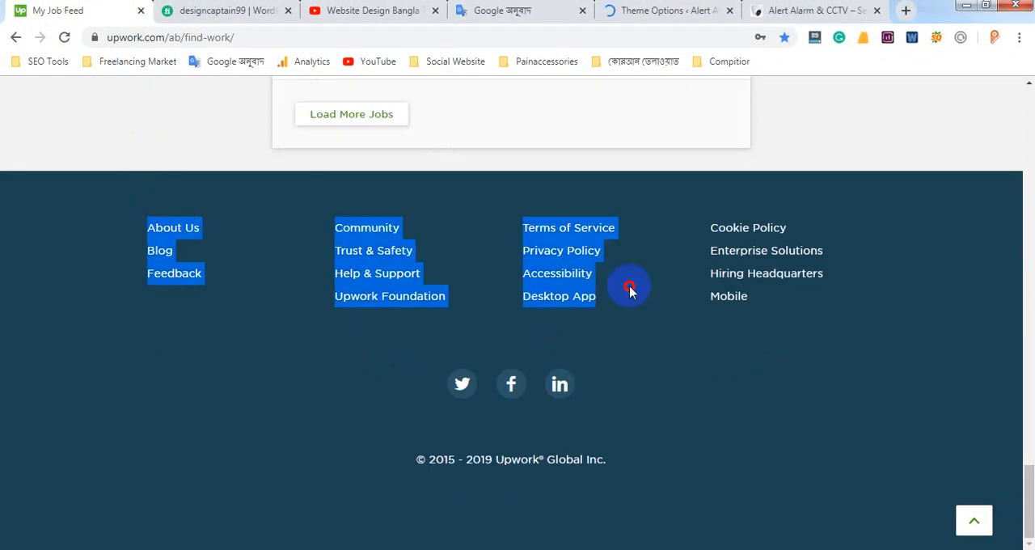
click(228, 11)
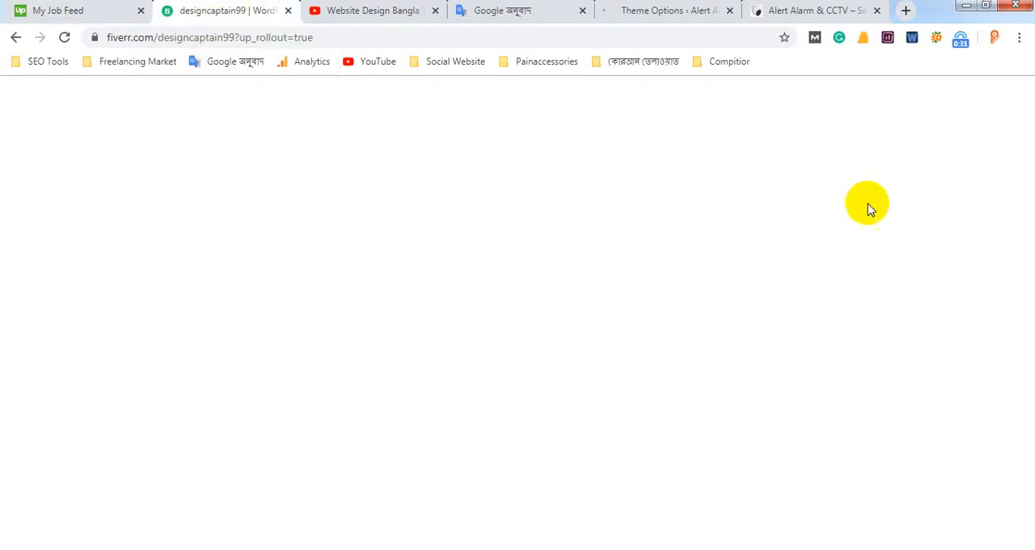
click(65, 13)
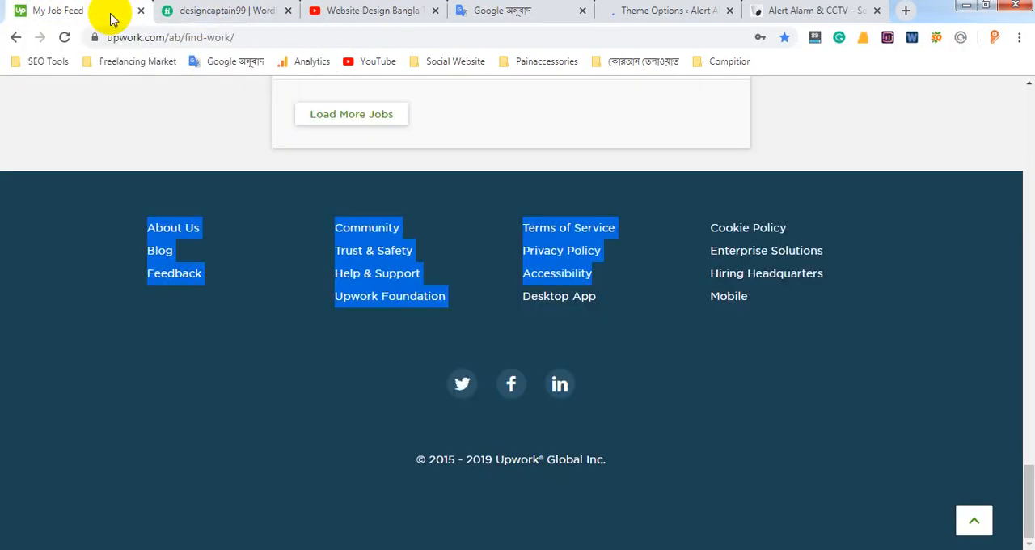
Return to the Avada Theme Options page and close the Fiverr profile tab
click(329, 10)
click(627, 11)
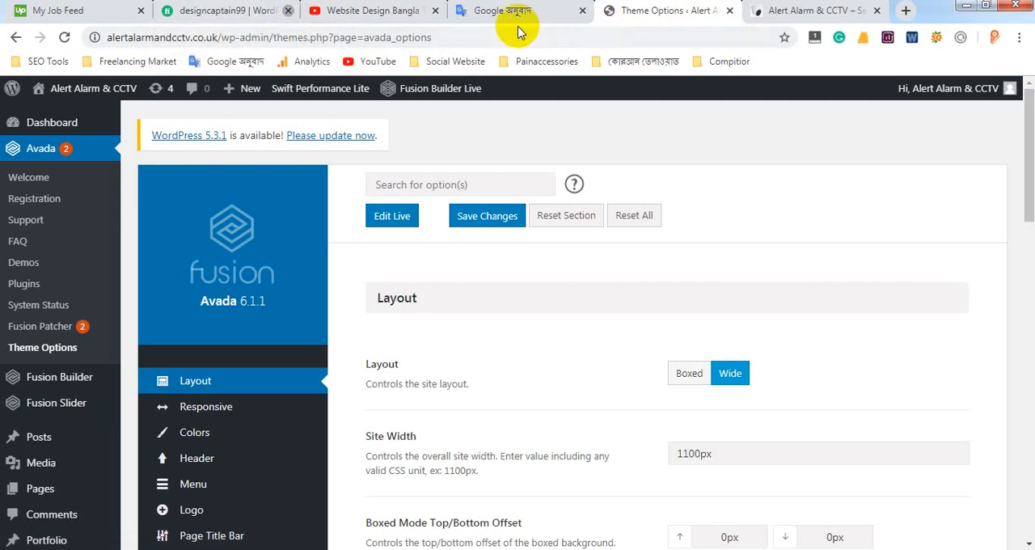
scroll(242, 318, down, 3)
mouse_move(193, 256)
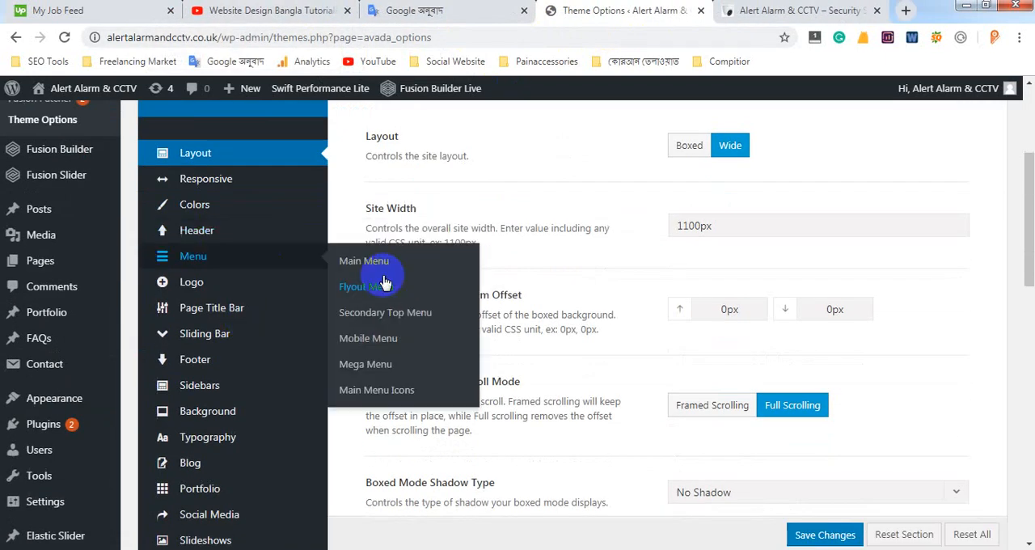
Inspect the live site's footer widget columns and highlight the copyright line beneath them
click(764, 11)
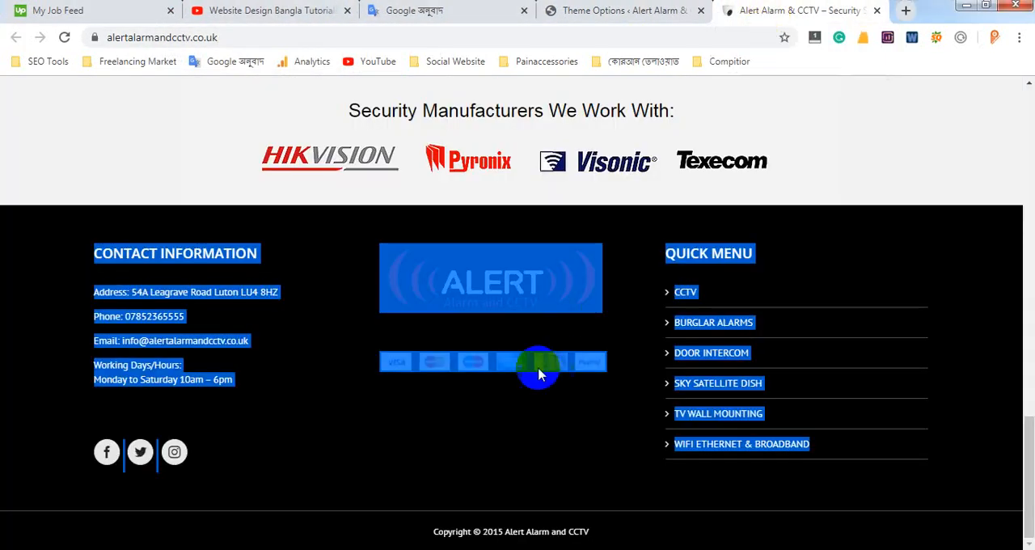
click(377, 431)
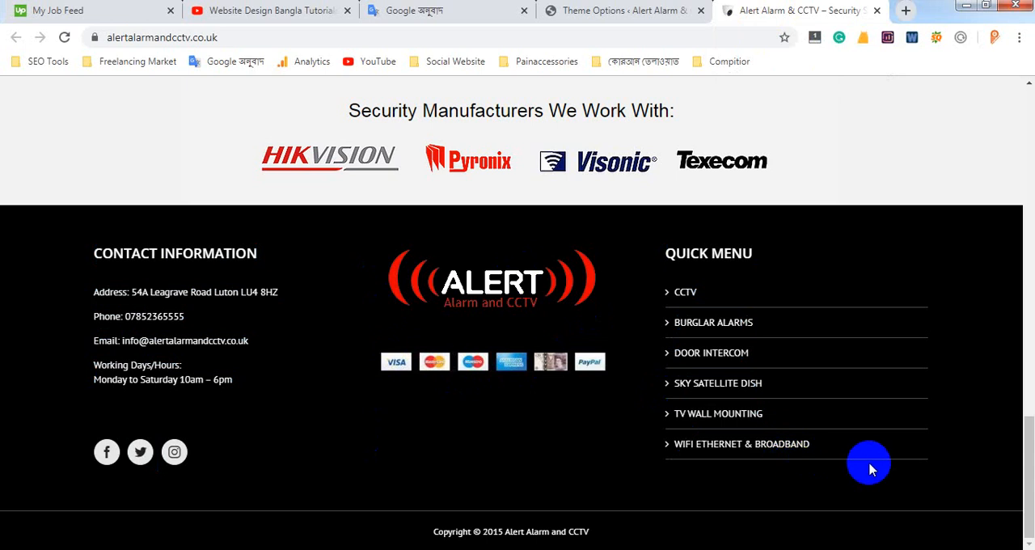
drag(852, 459, 375, 298)
drag(431, 533, 596, 532)
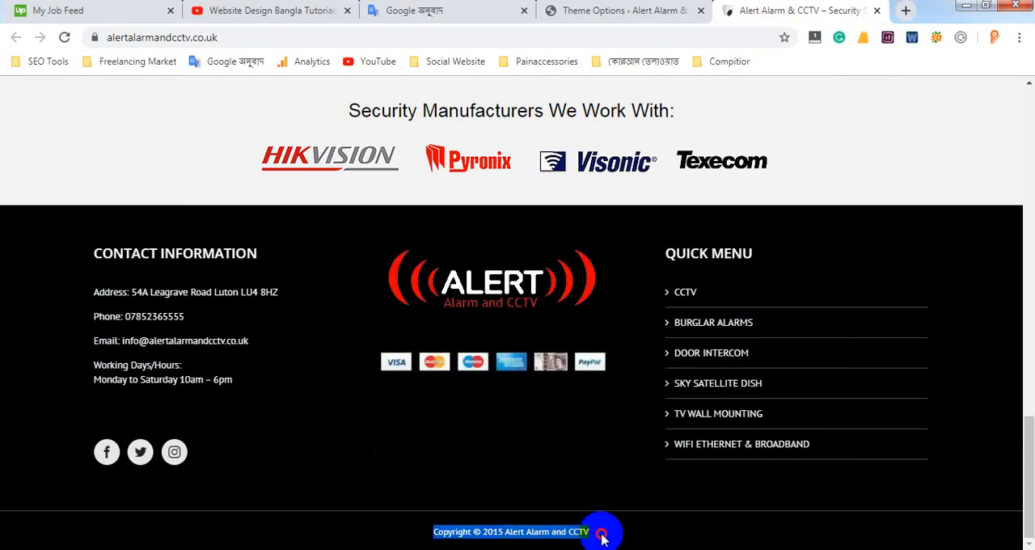
Return to the Avada Theme Options page and open the Footer Content settings
click(643, 15)
mouse_move(68, 154)
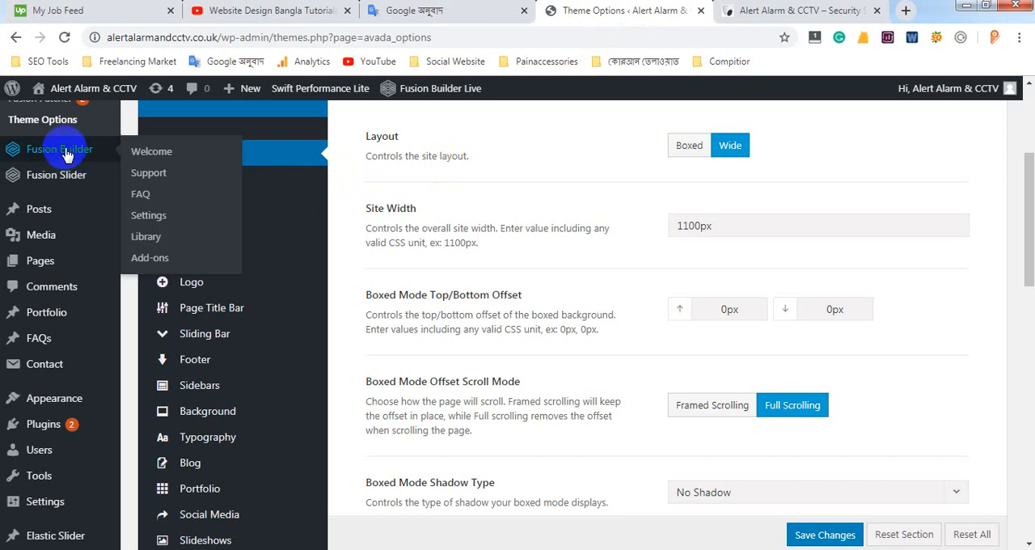
scroll(127, 151, up, 3)
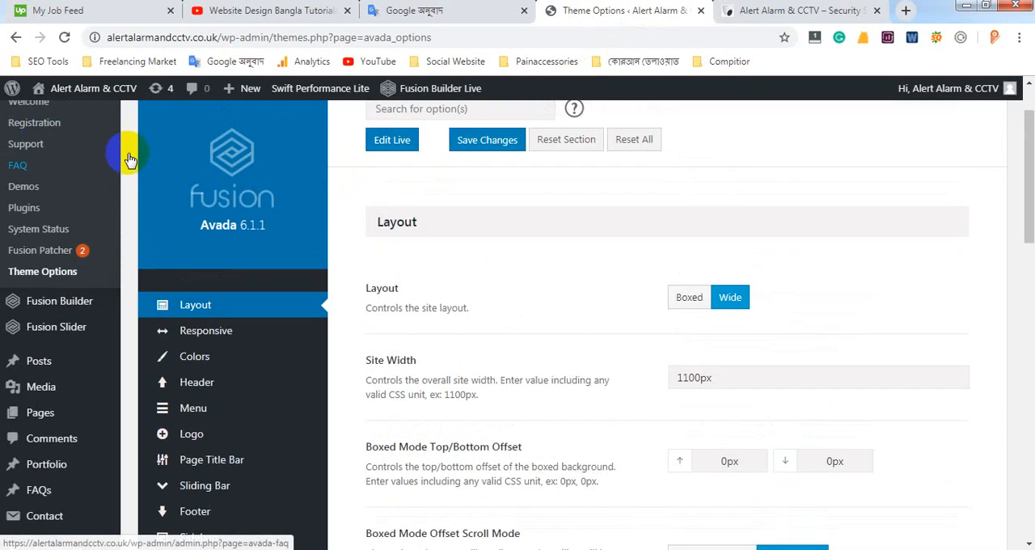
scroll(132, 259, down, 3)
mouse_move(186, 285)
scroll(162, 161, down, 1)
scroll(211, 152, up, 2)
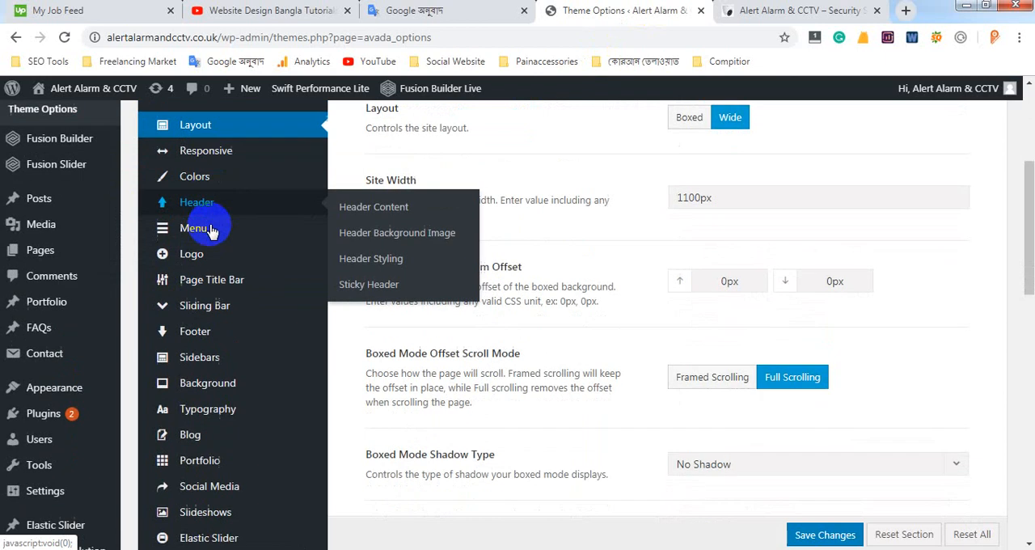
scroll(206, 243, down, 1)
mouse_move(212, 308)
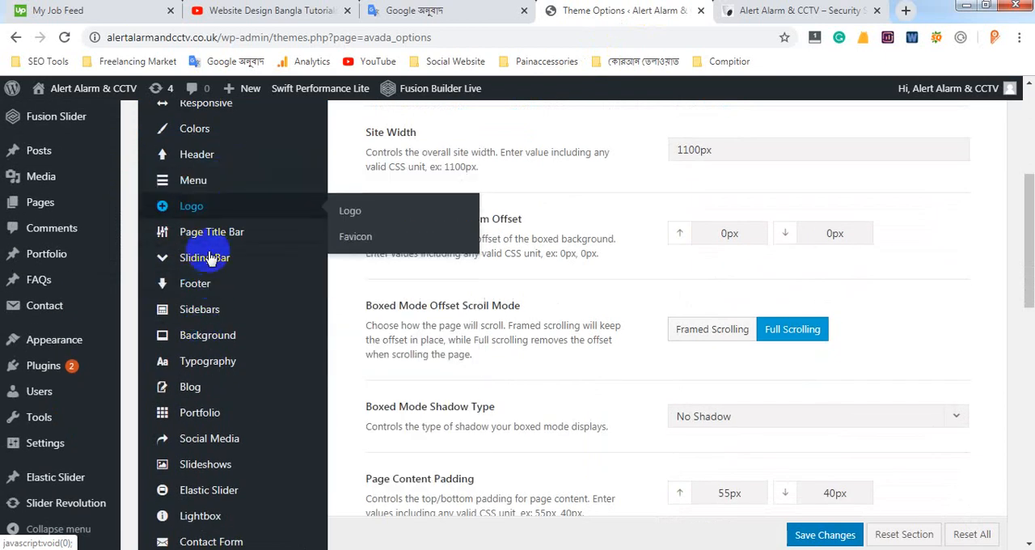
mouse_move(225, 288)
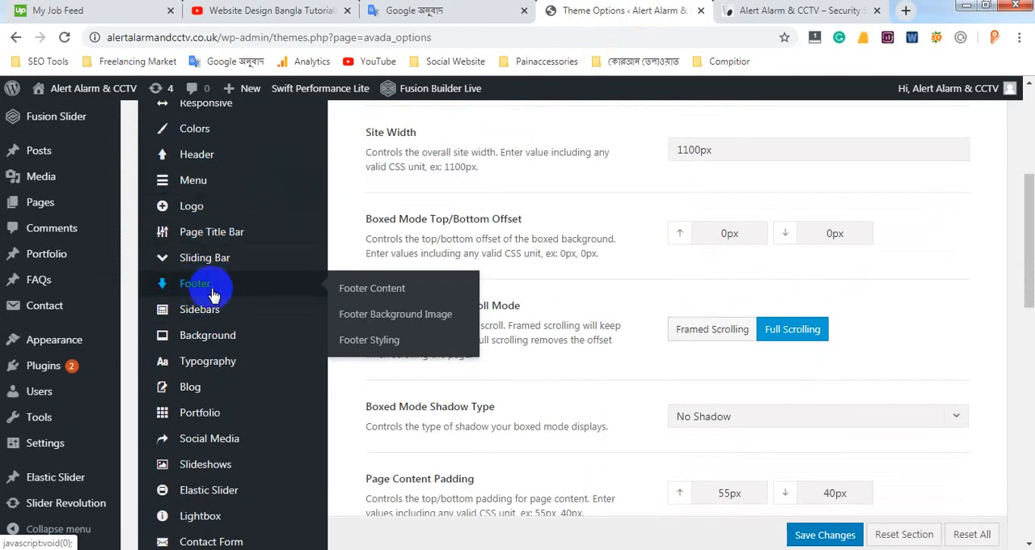
click(225, 295)
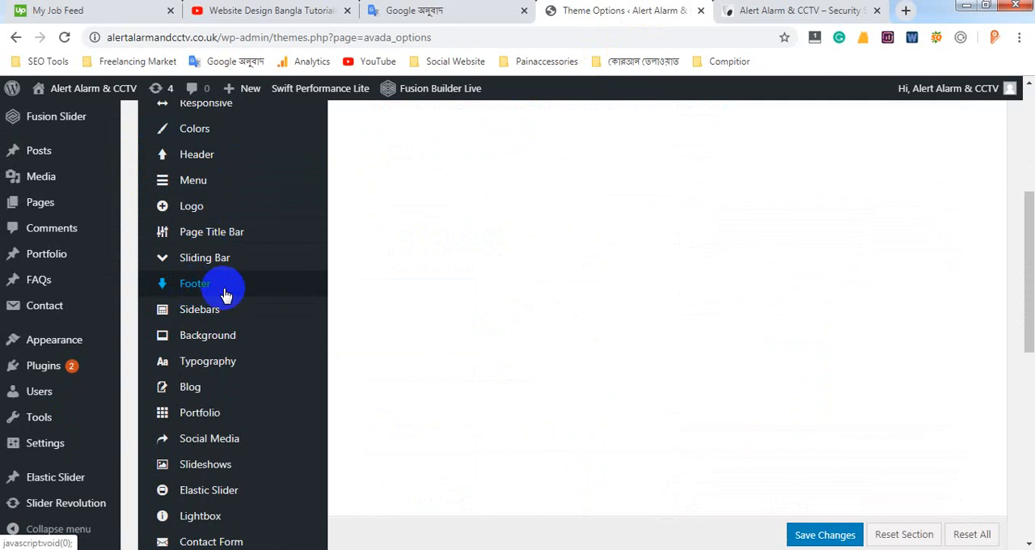
scroll(456, 299, up, 1)
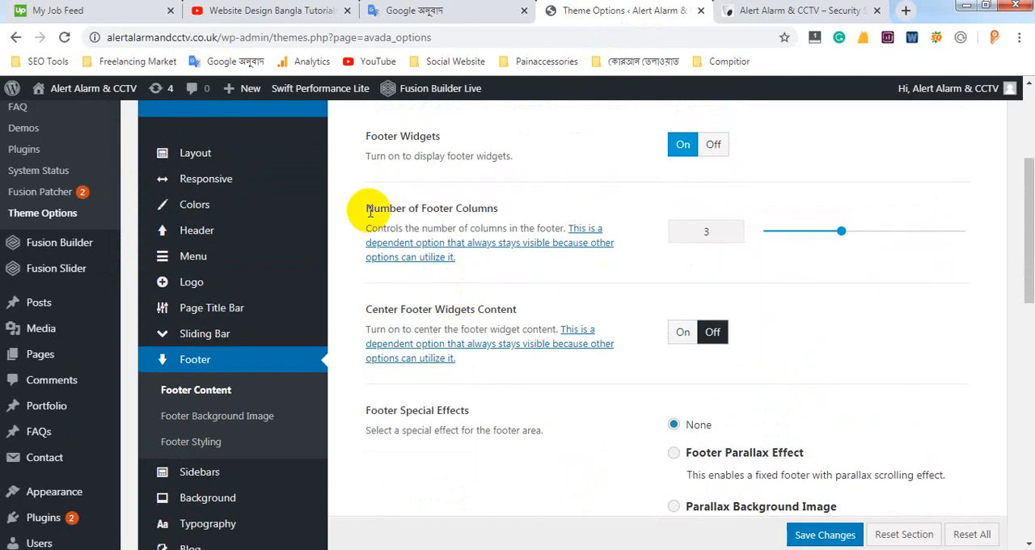
Highlight the Number of Footer Columns setting and its value, and compare it with the columns in the live footer
drag(364, 211, 499, 211)
drag(723, 231, 690, 230)
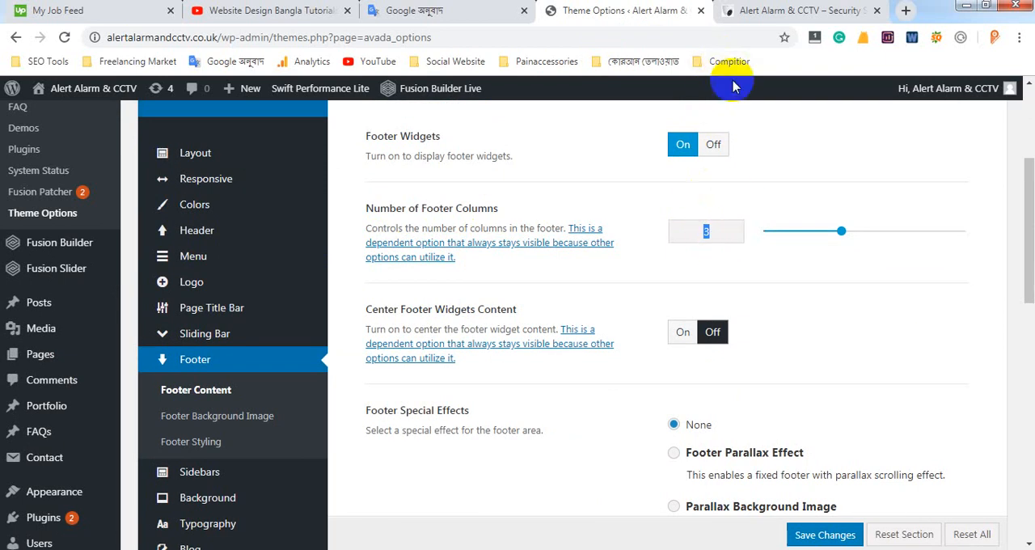
click(761, 13)
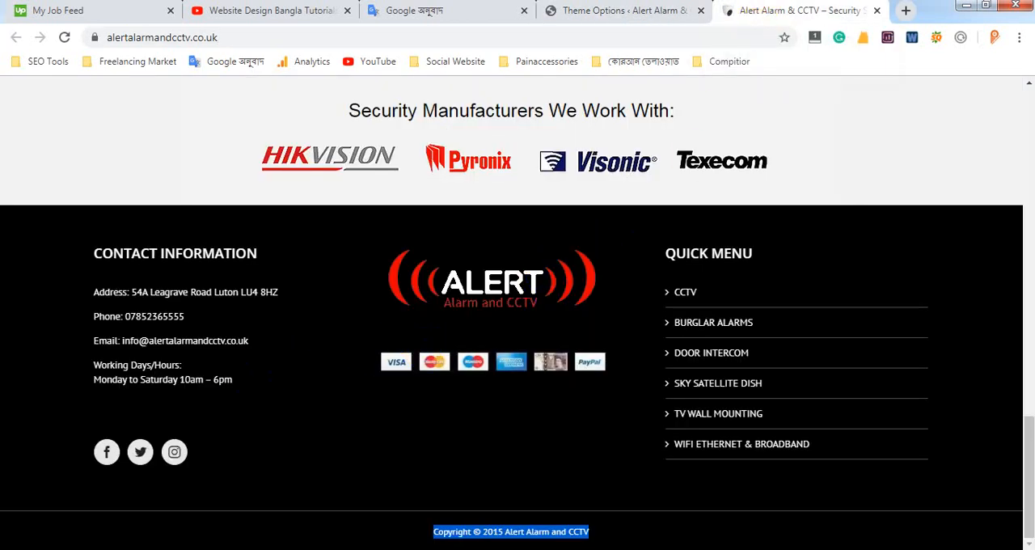
click(635, 12)
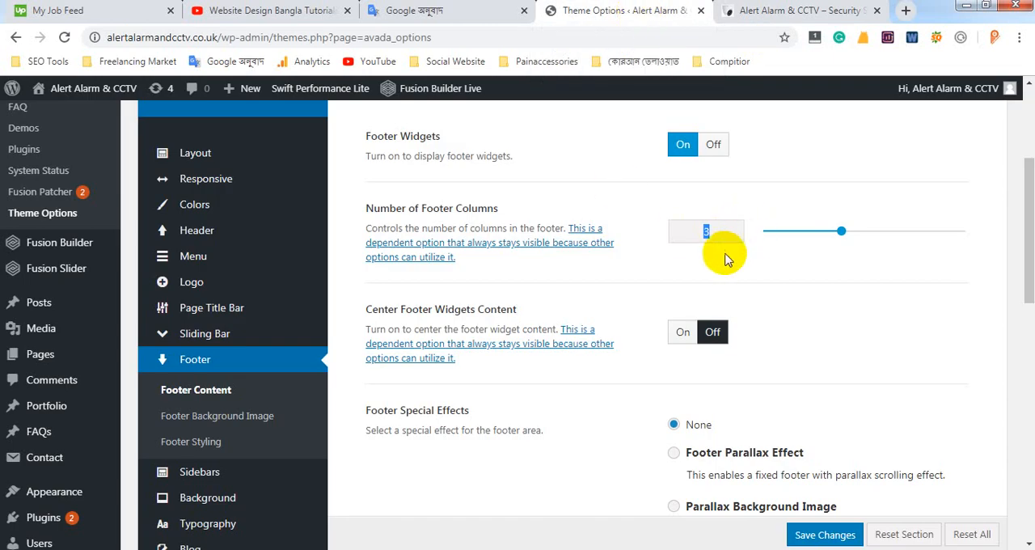
Examine the Copyright Text setting and compare it with the copyright line at the end of the live site's footer
scroll(728, 256, down, 6)
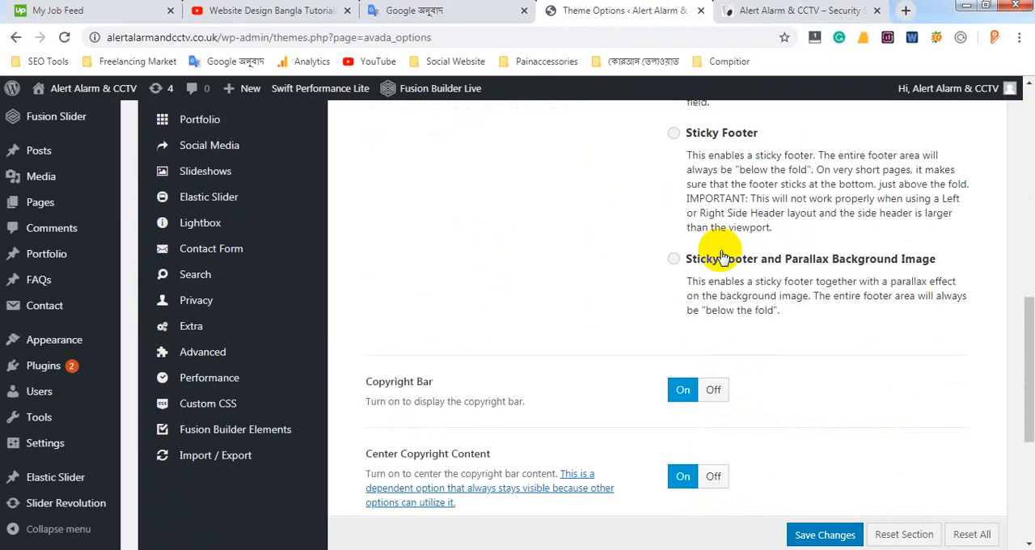
scroll(720, 257, down, 3)
scroll(715, 252, down, 1)
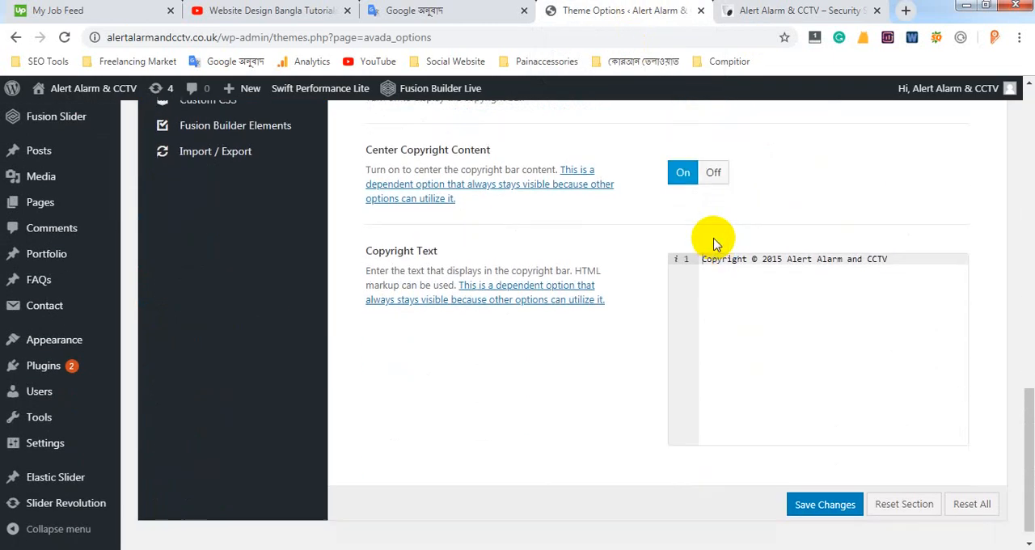
click(761, 11)
click(454, 530)
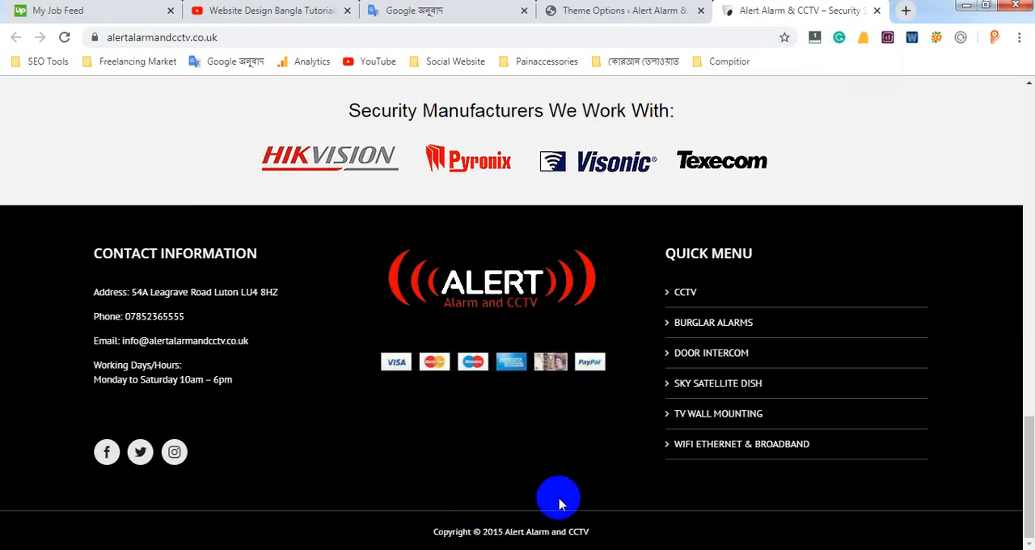
click(612, 11)
drag(887, 259, 702, 259)
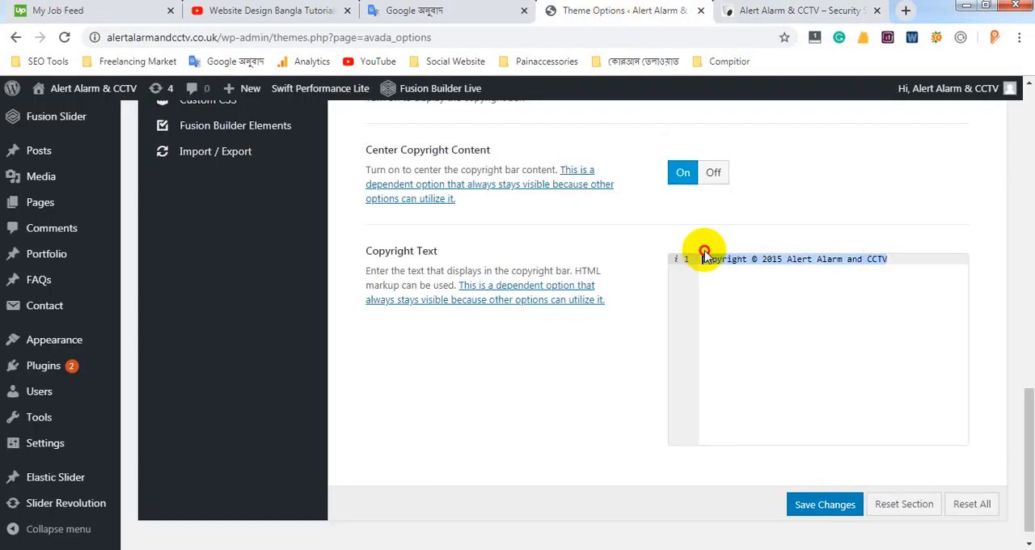
click(769, 14)
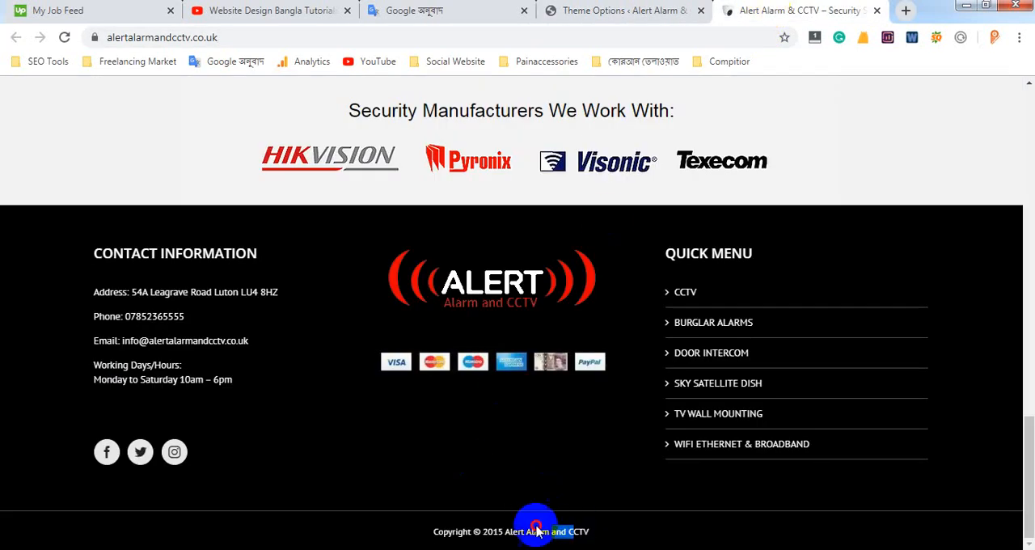
drag(536, 529, 463, 531)
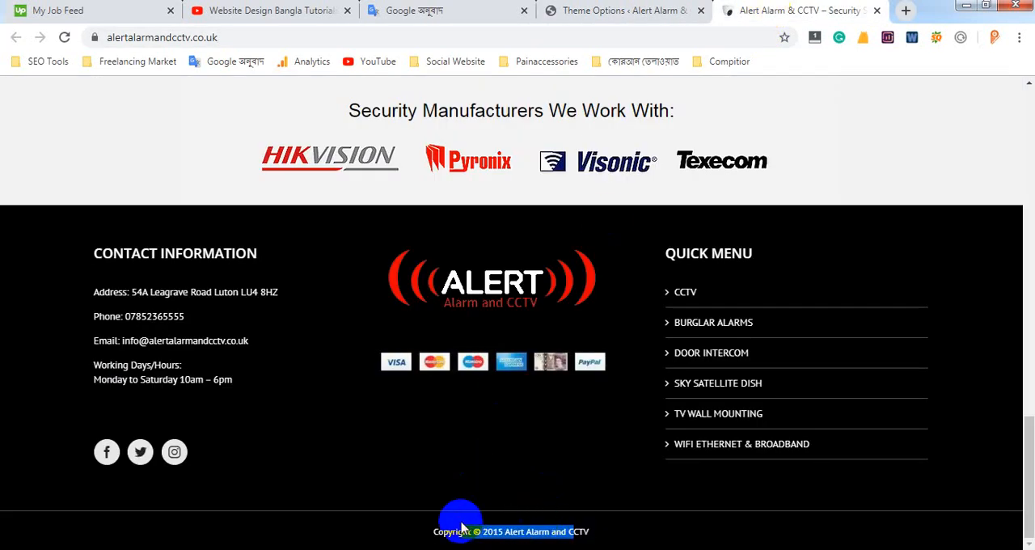
click(651, 18)
Review the copyright bar and footer special effects options, and save the Theme Options changes
scroll(717, 358, up, 2)
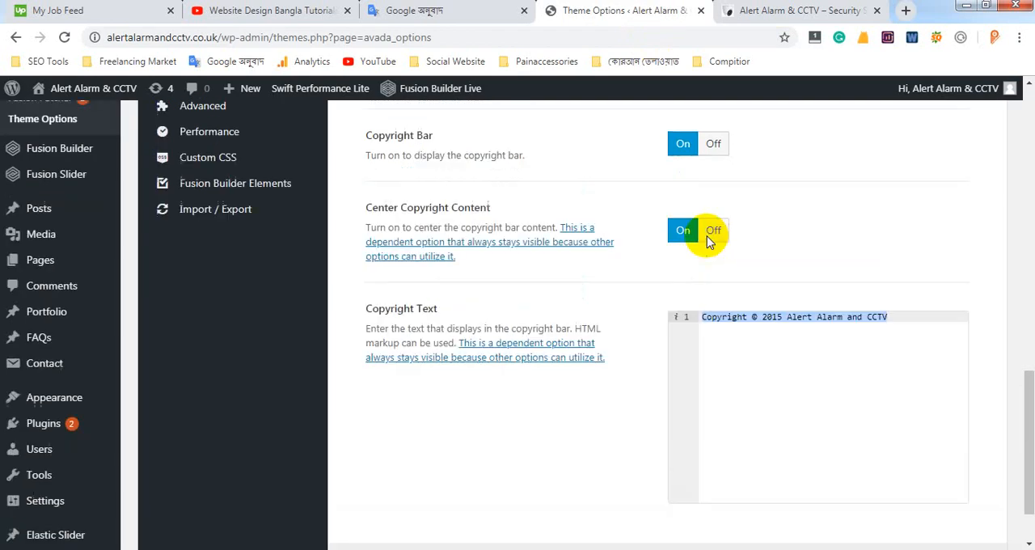
scroll(712, 241, up, 5)
scroll(702, 181, up, 2)
scroll(722, 339, down, 8)
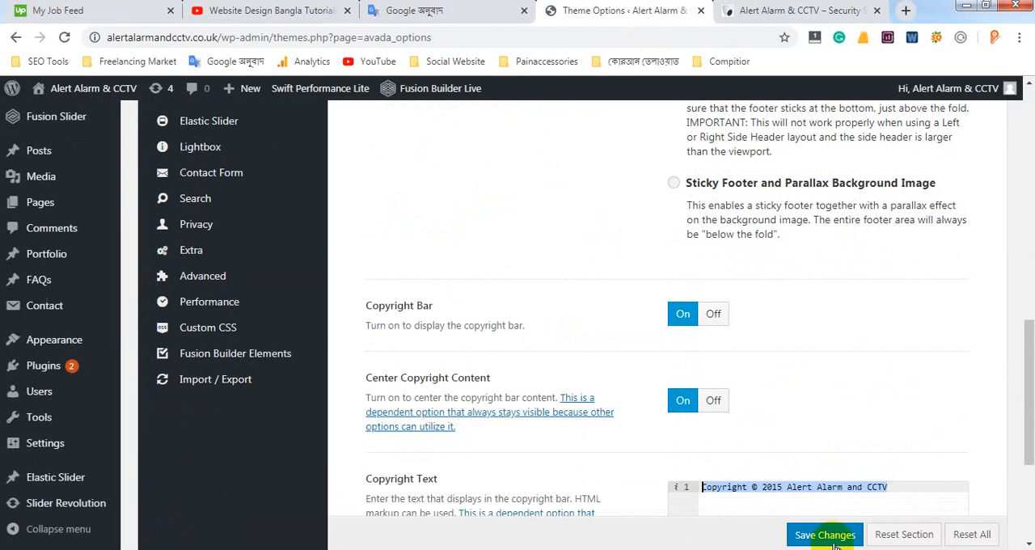
click(825, 535)
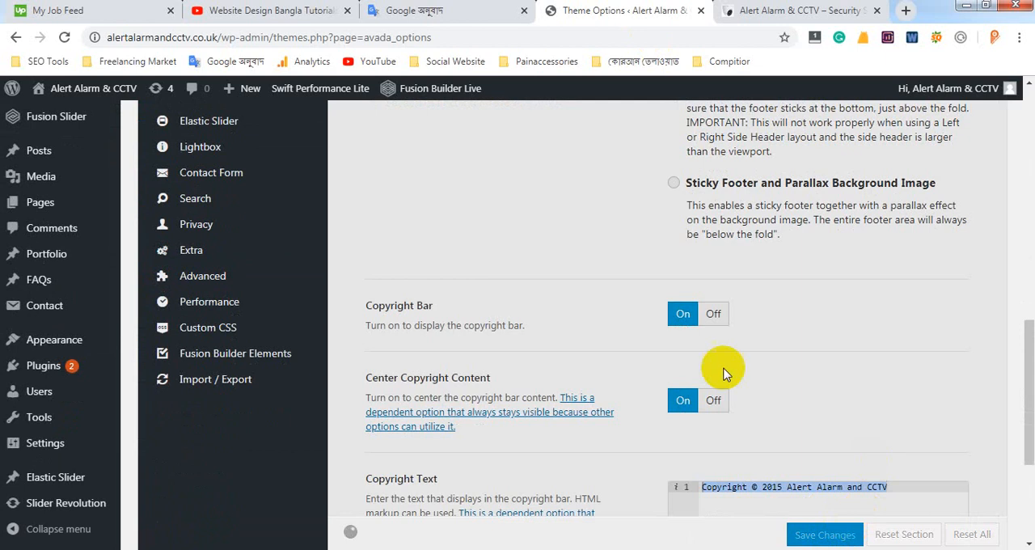
Check the footer column settings and highlight the Contact Information column on the live site
scroll(275, 275, up, 10)
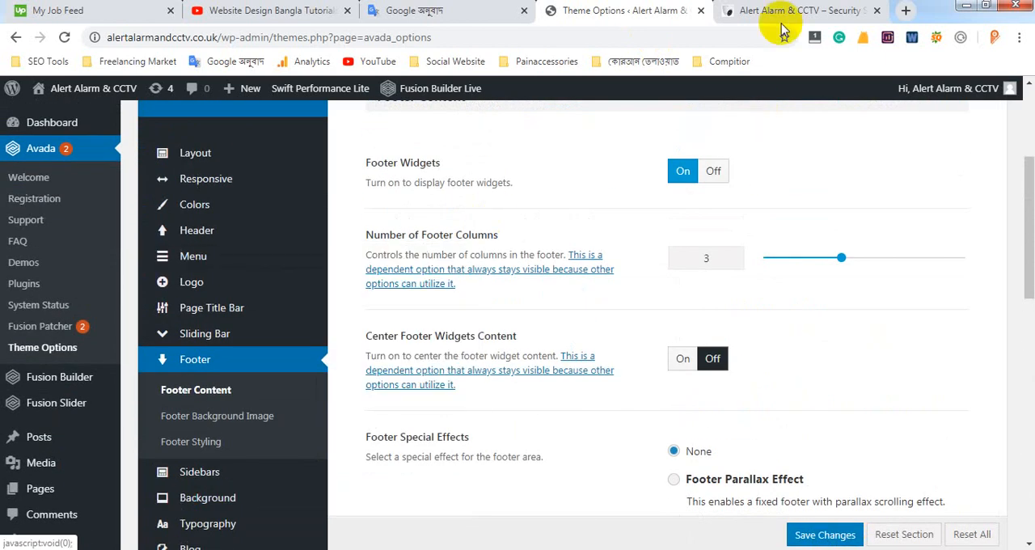
click(776, 11)
drag(74, 251, 245, 364)
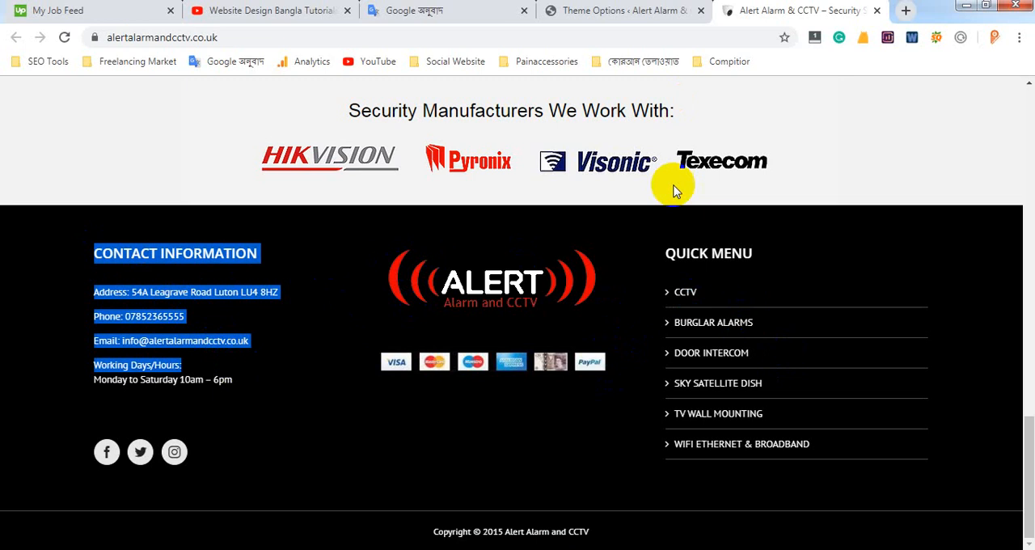
Go back to the WordPress dashboard and open the Widgets management page
click(643, 13)
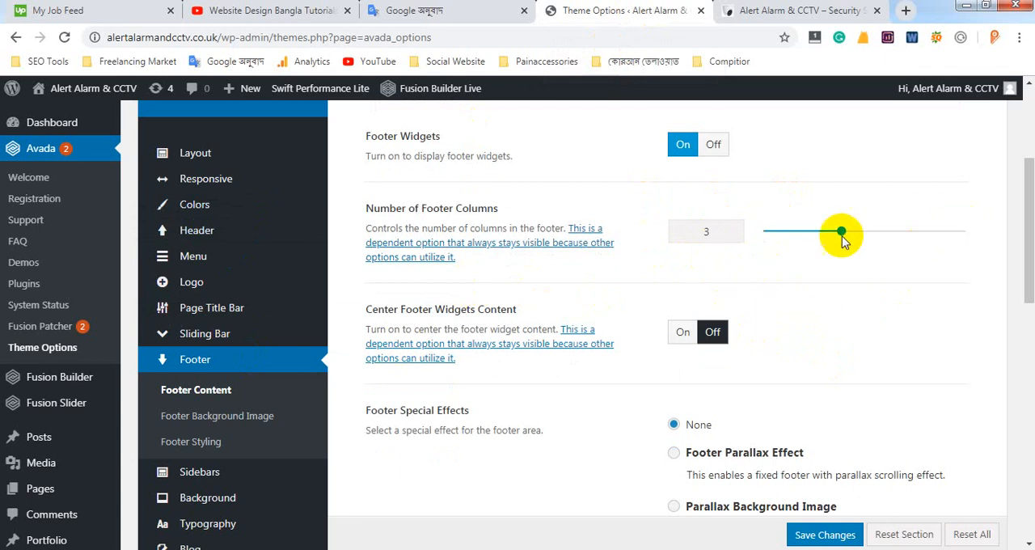
scroll(116, 324, down, 2)
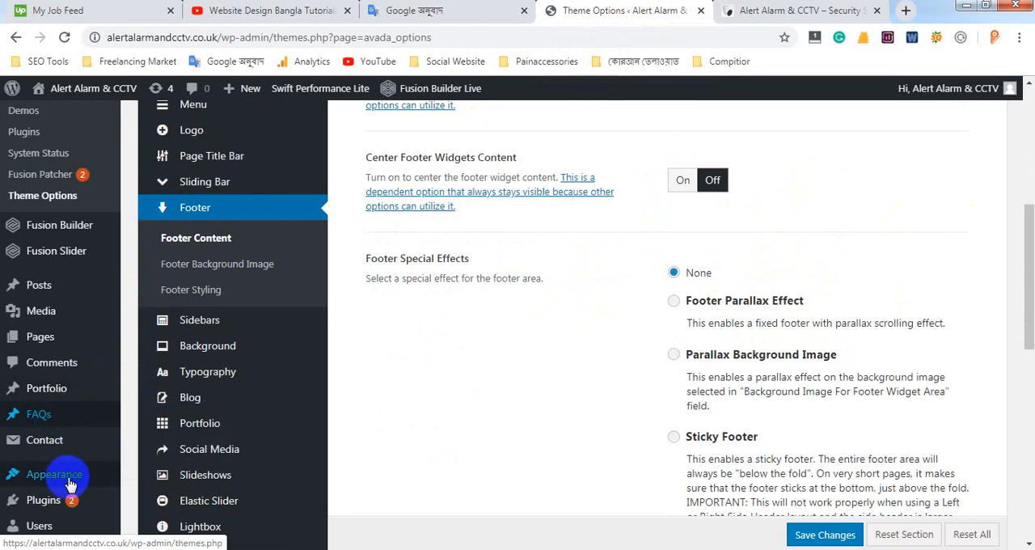
mouse_move(69, 481)
click(161, 467)
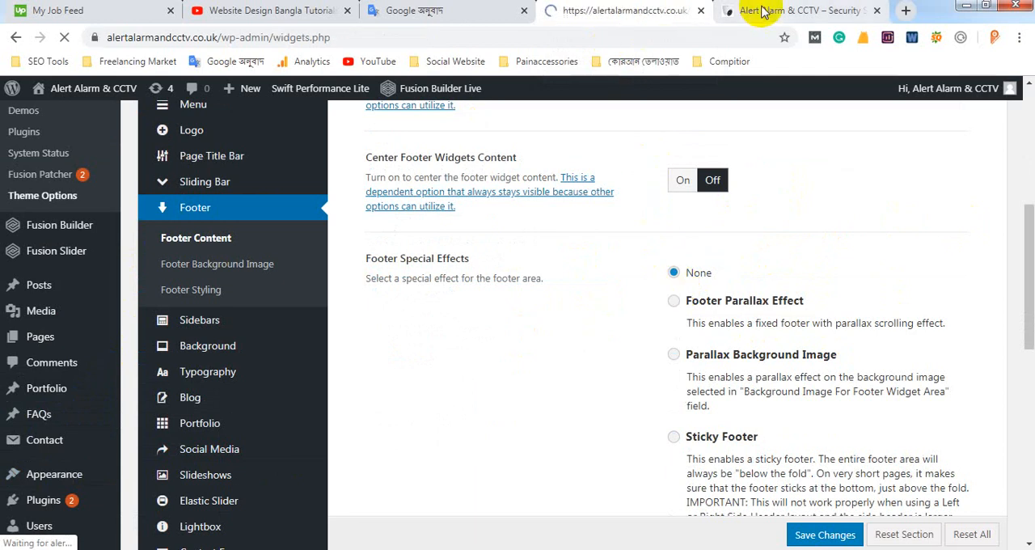
Highlight the whole Contact Information block in the live footer to compare it with the Widgets page
click(761, 11)
drag(93, 253, 242, 388)
click(654, 10)
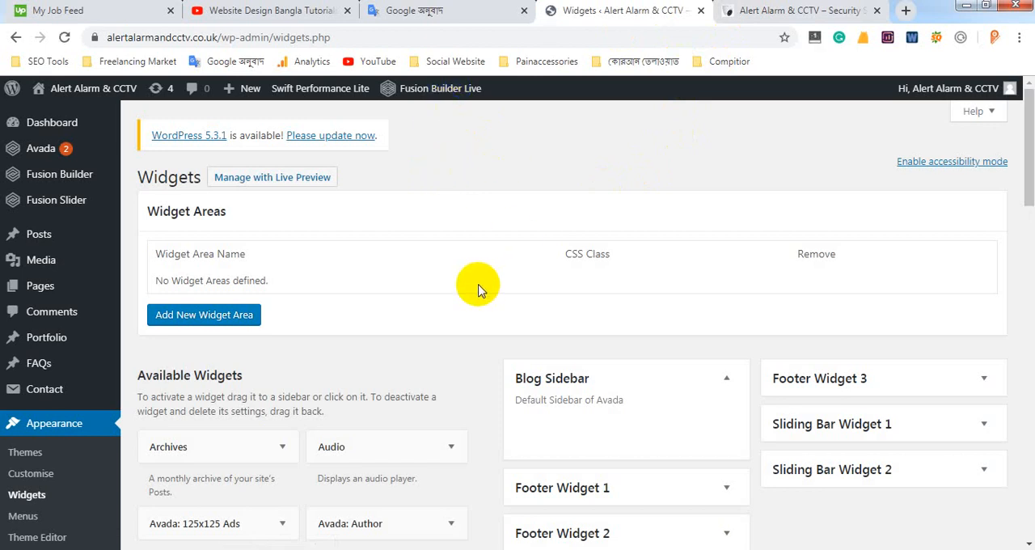
click(788, 11)
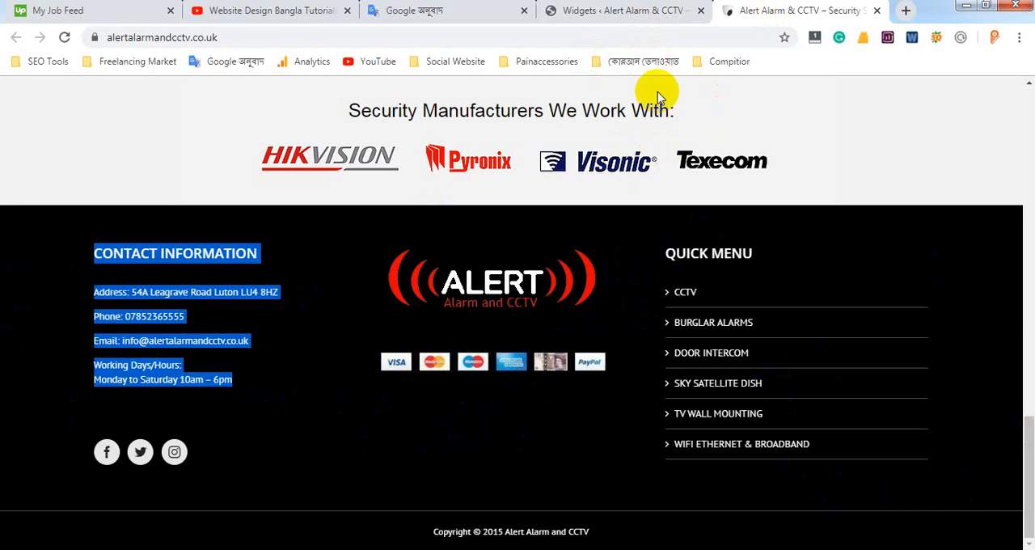
click(616, 8)
Look through the available widgets and the footer widget areas on the Widgets page
scroll(388, 207, down, 5)
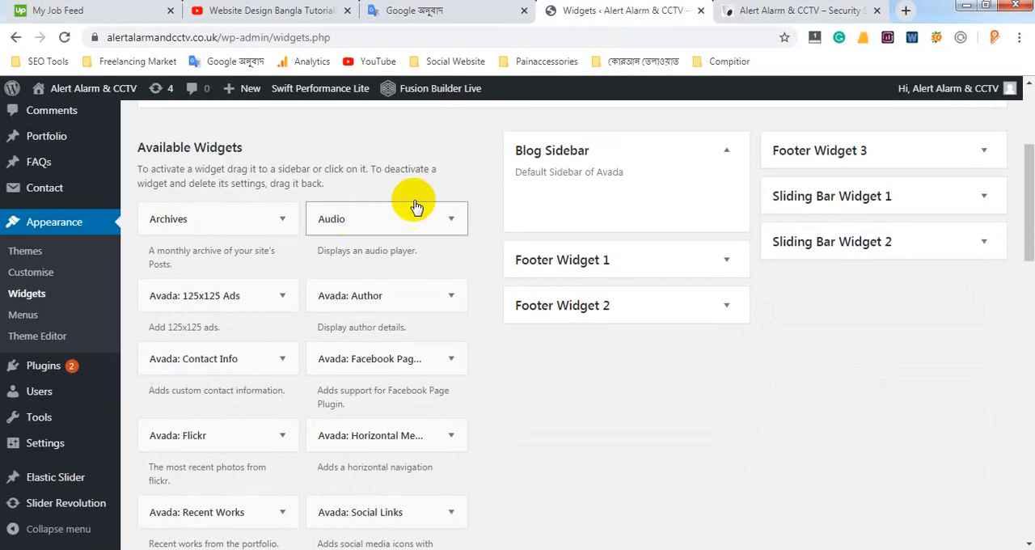
scroll(497, 255, down, 1)
scroll(646, 297, up, 1)
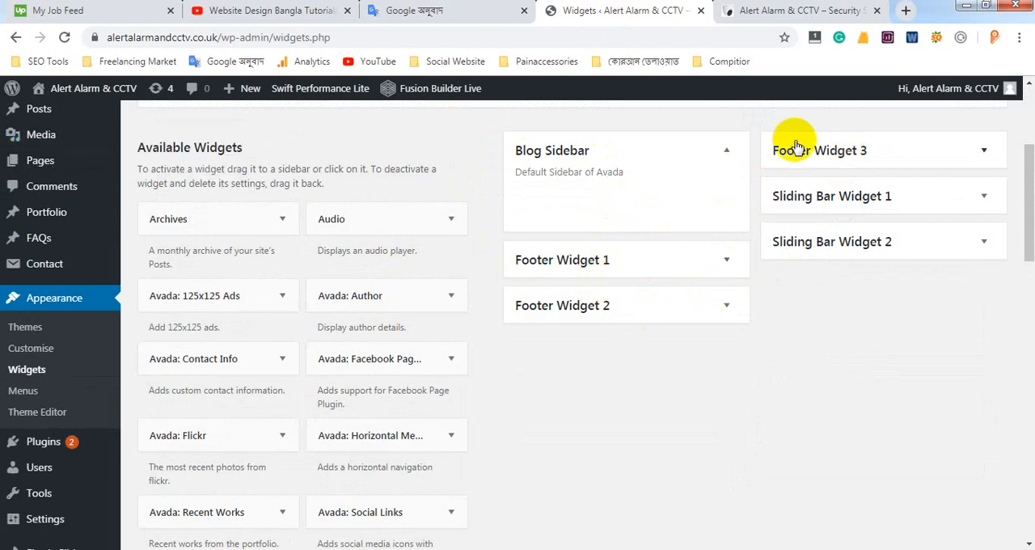
Highlight the Contact Information heading in the live footer and return to the Widgets page
click(744, 9)
click(119, 253)
drag(103, 251, 259, 255)
click(612, 11)
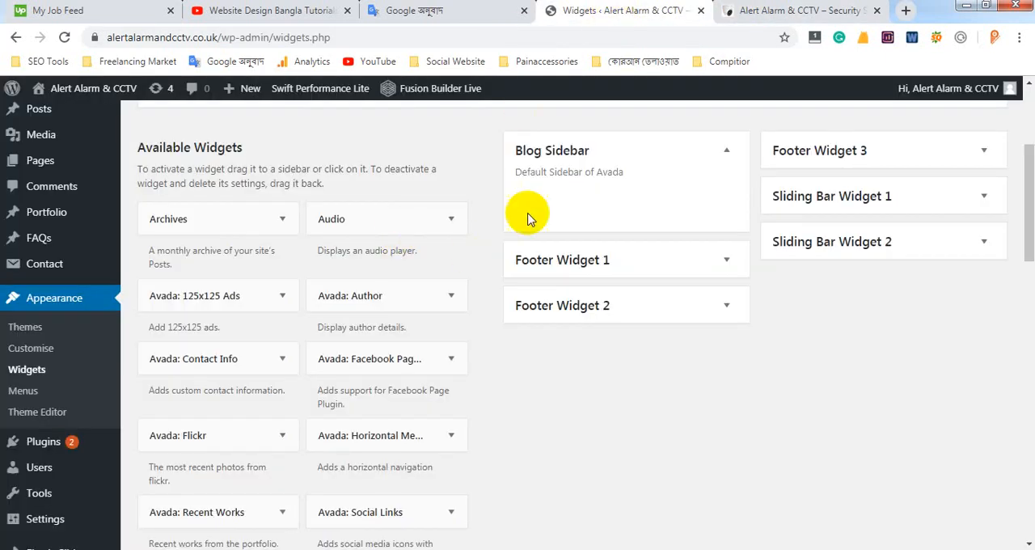
Expand the Footer Widget 1 area to show the widgets it holds
click(732, 275)
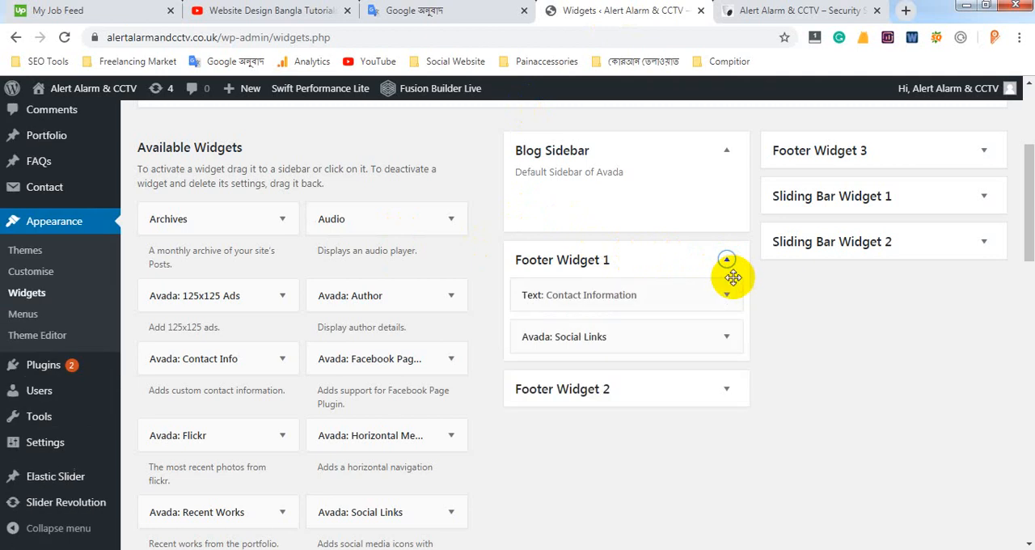
click(727, 263)
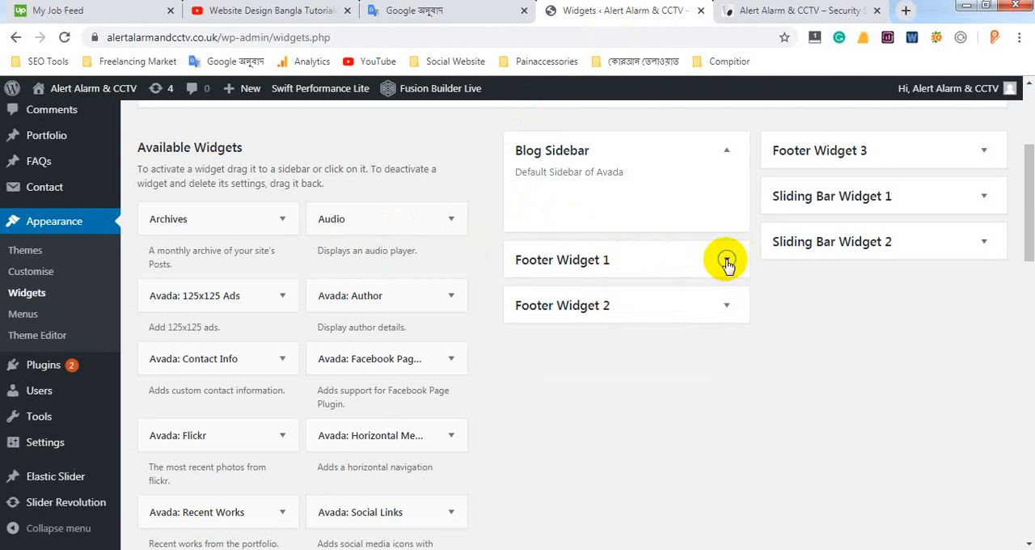
click(727, 262)
click(615, 260)
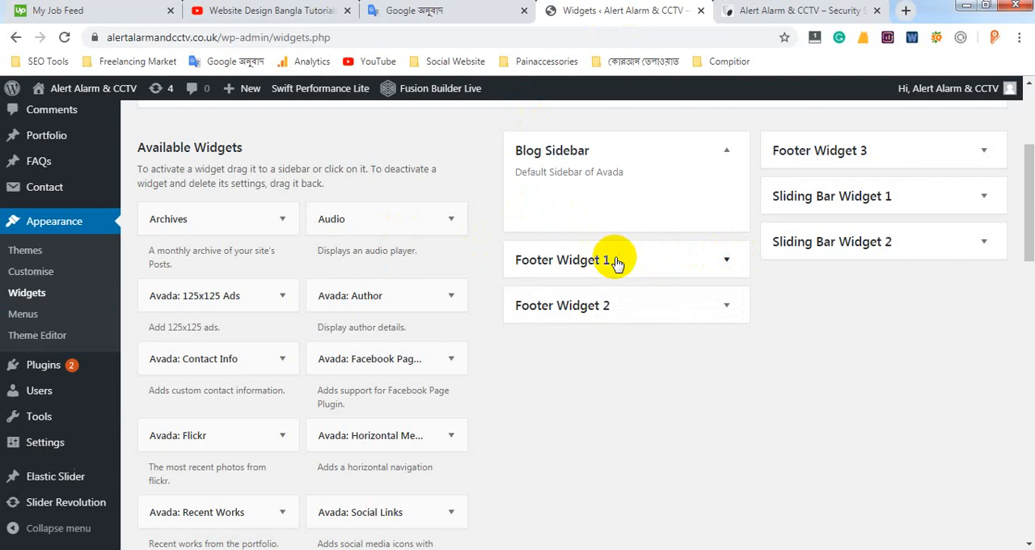
click(727, 261)
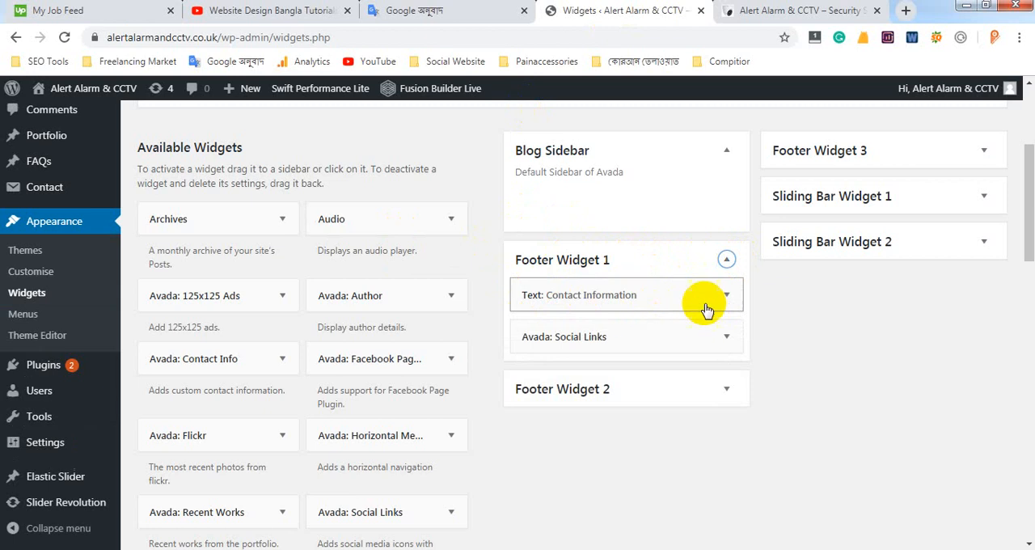
Open the Contact Information text widget in Footer Widget 1 and display its content in the Visual editor
click(725, 296)
scroll(498, 348, down, 1)
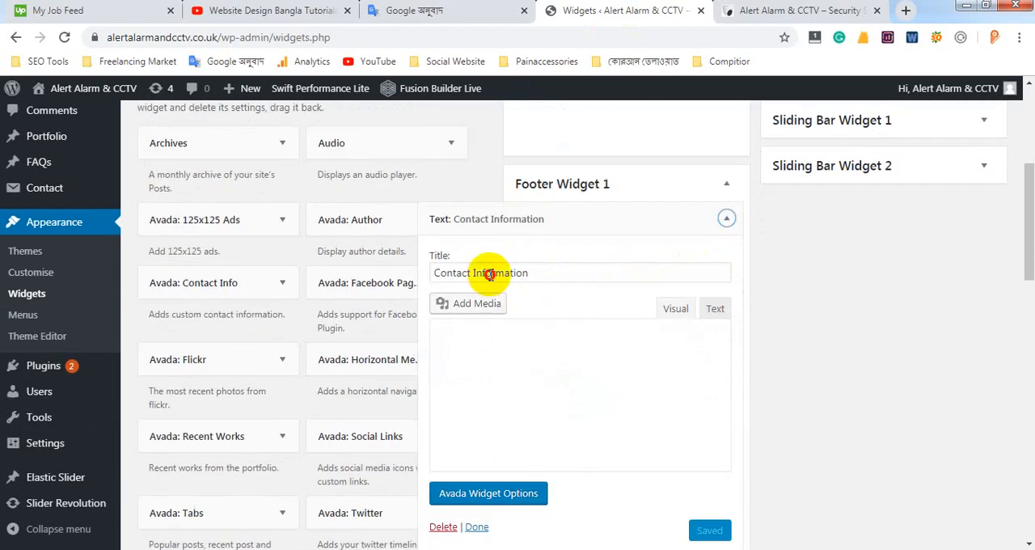
click(714, 308)
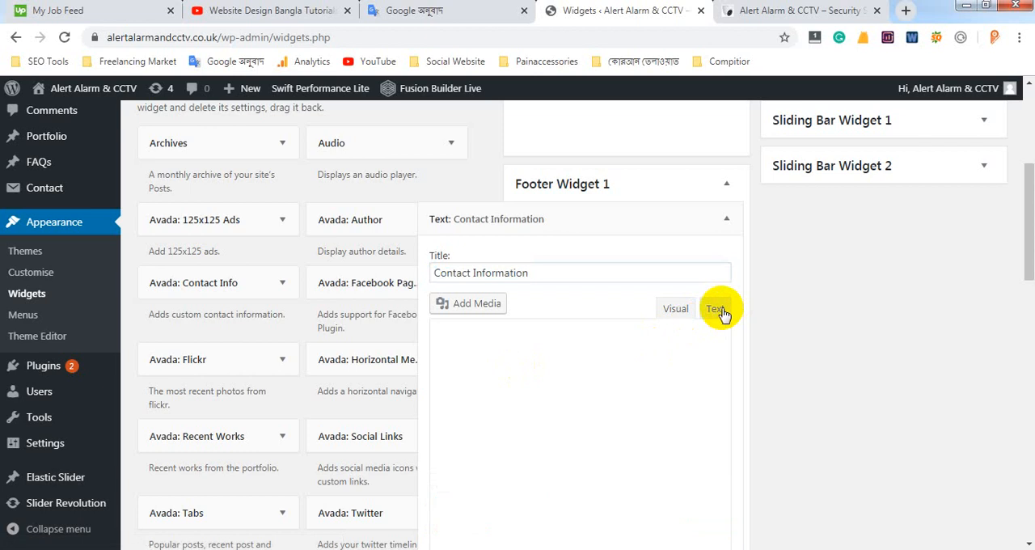
click(676, 316)
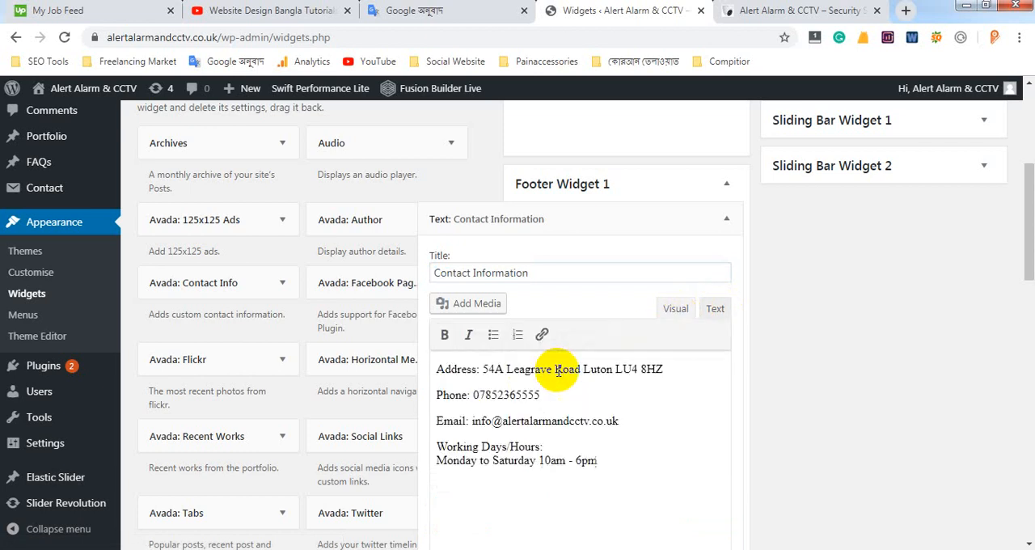
Compare the Contact Information text widget with the live footer, then collapse the widget
click(731, 10)
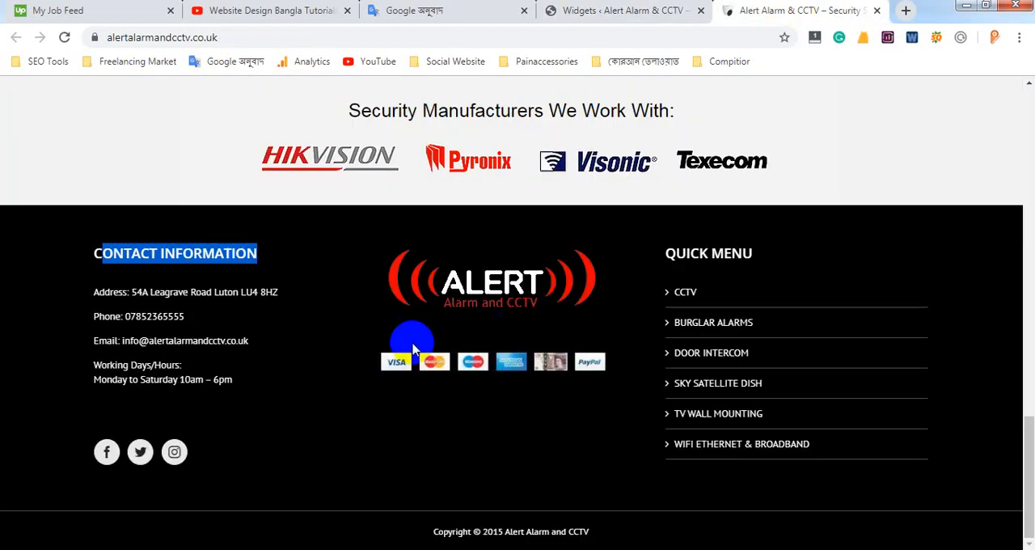
click(639, 11)
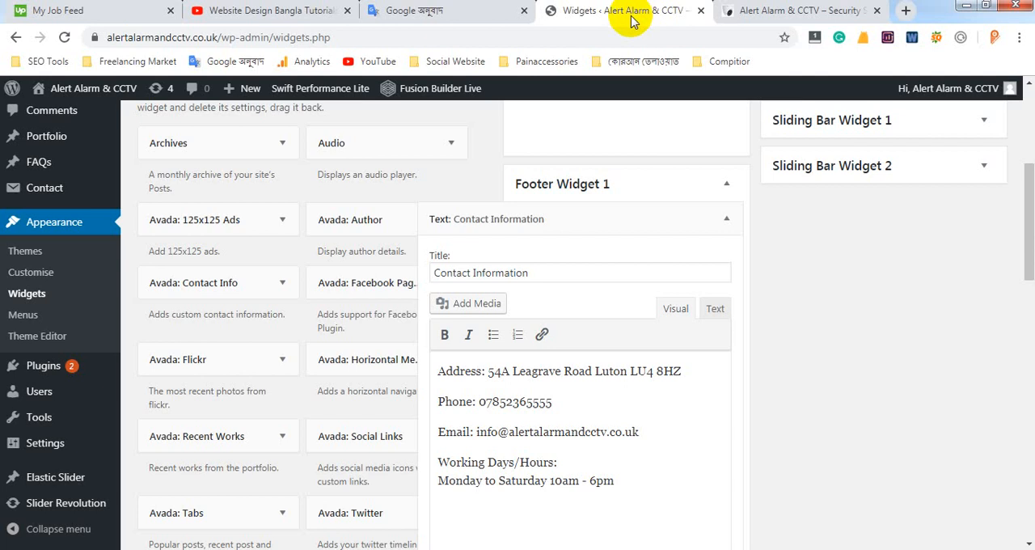
scroll(596, 359, down, 3)
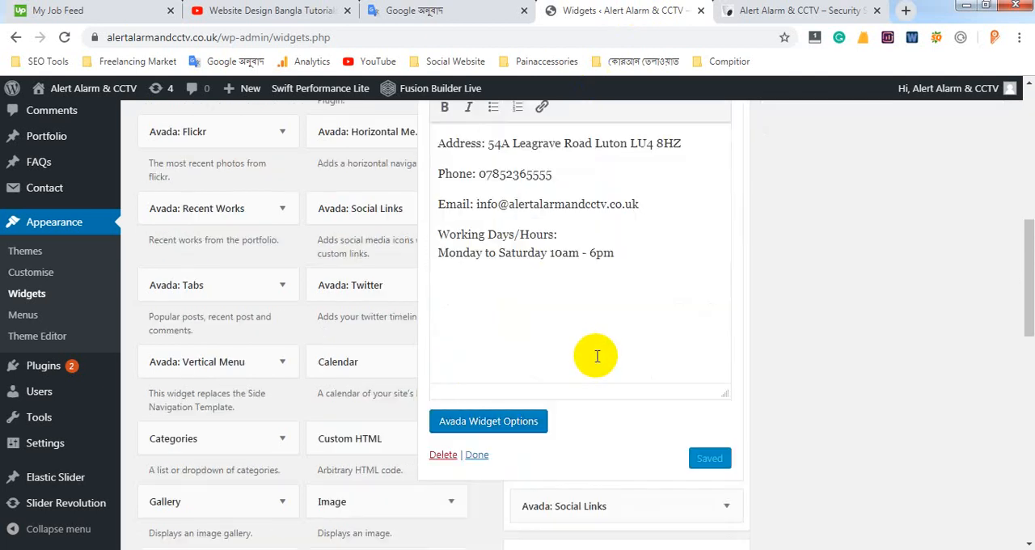
scroll(596, 356, up, 3)
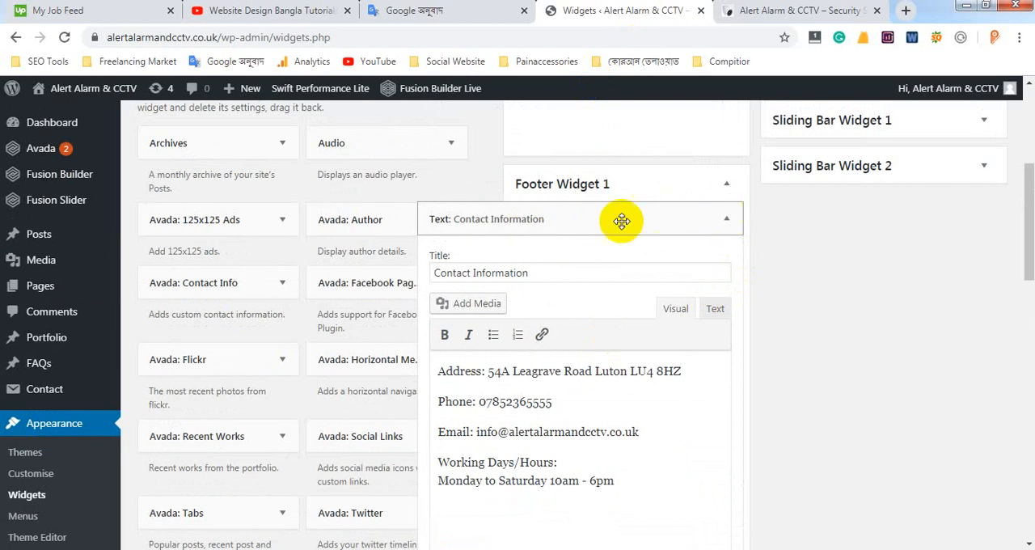
click(721, 219)
Highlight the social media icons in the live footer and return to the Widgets page
click(757, 11)
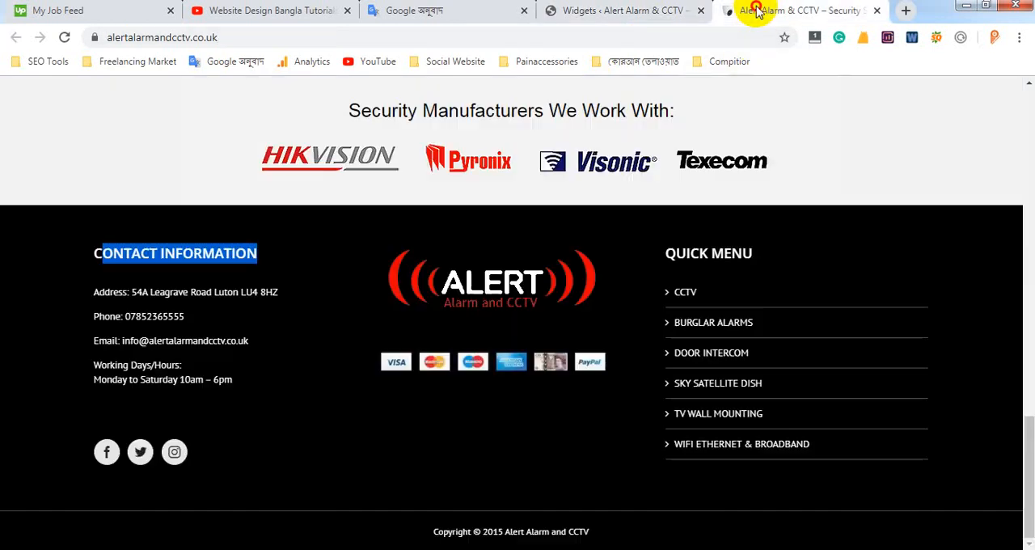
drag(204, 450, 73, 452)
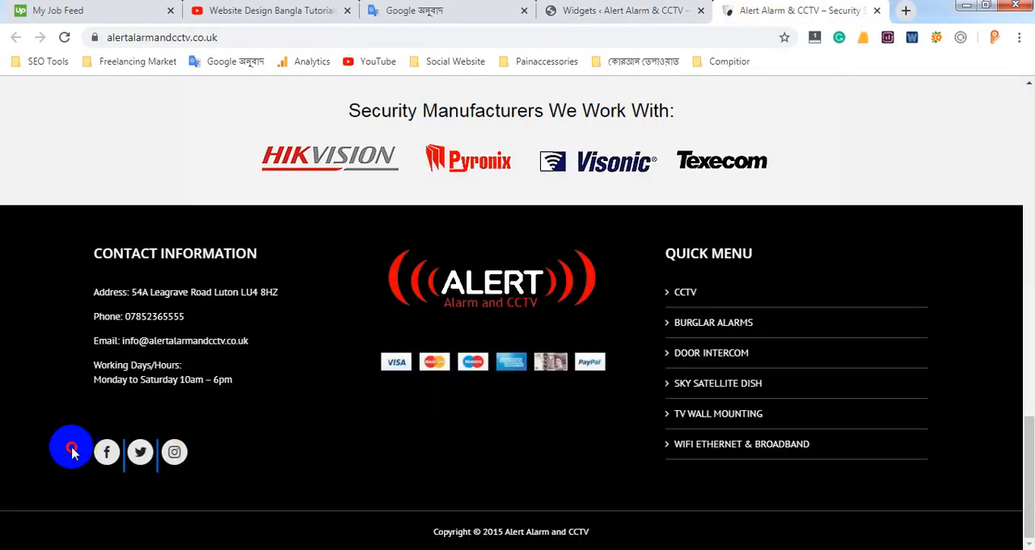
click(617, 12)
Expand the Avada: Social Links widget in Footer Widget 1 to show its settings, and collapse it again
scroll(689, 199, down, 2)
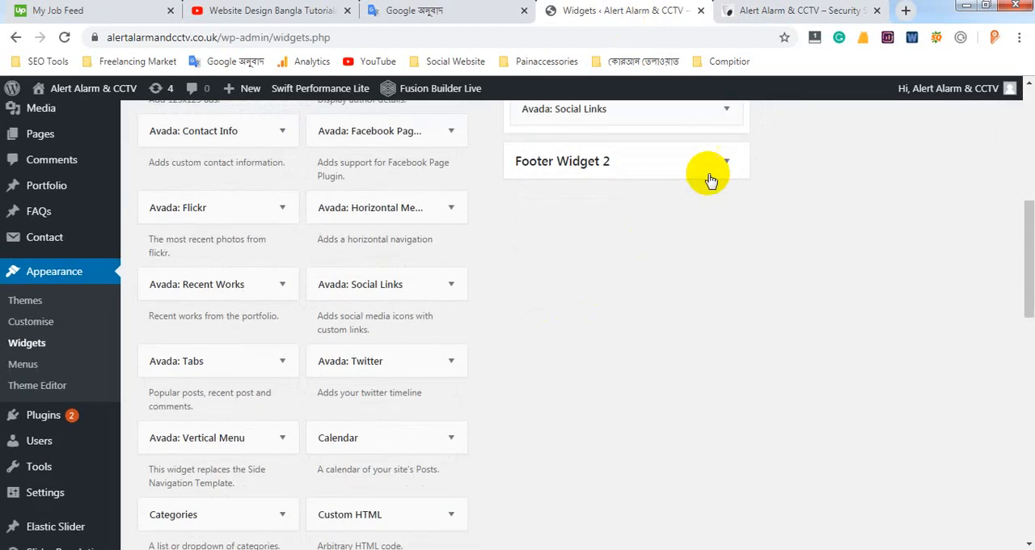
scroll(731, 174, up, 1)
click(727, 185)
click(727, 185)
click(727, 185)
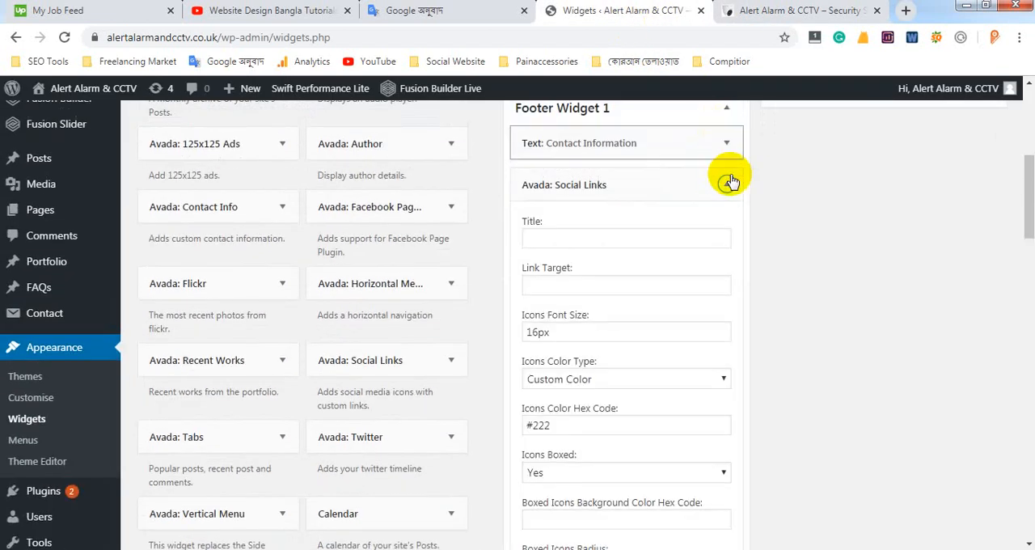
click(728, 187)
Look through the available widgets and the contents of Footer Widget 1, checking them against the live footer
scroll(525, 180, up, 3)
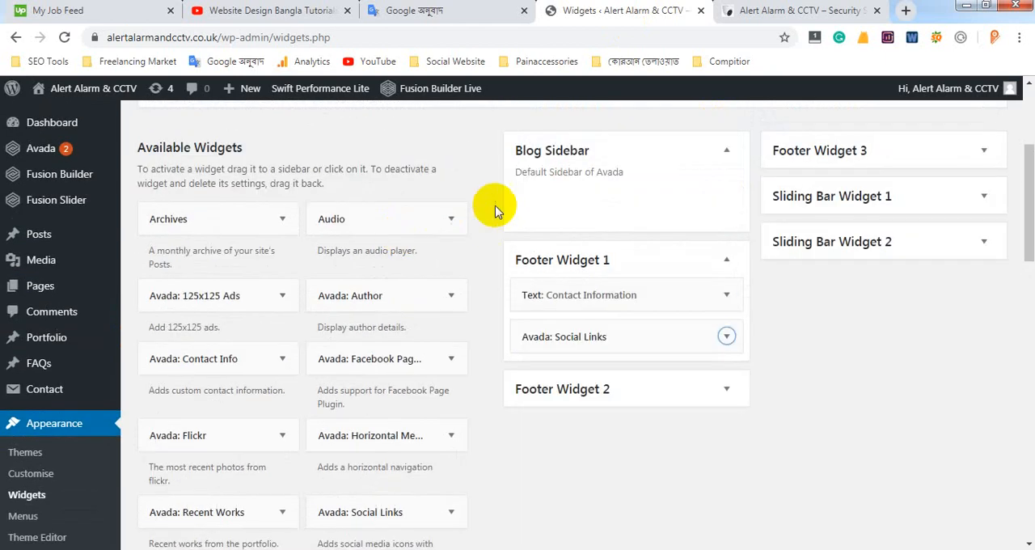
scroll(397, 266, down, 1)
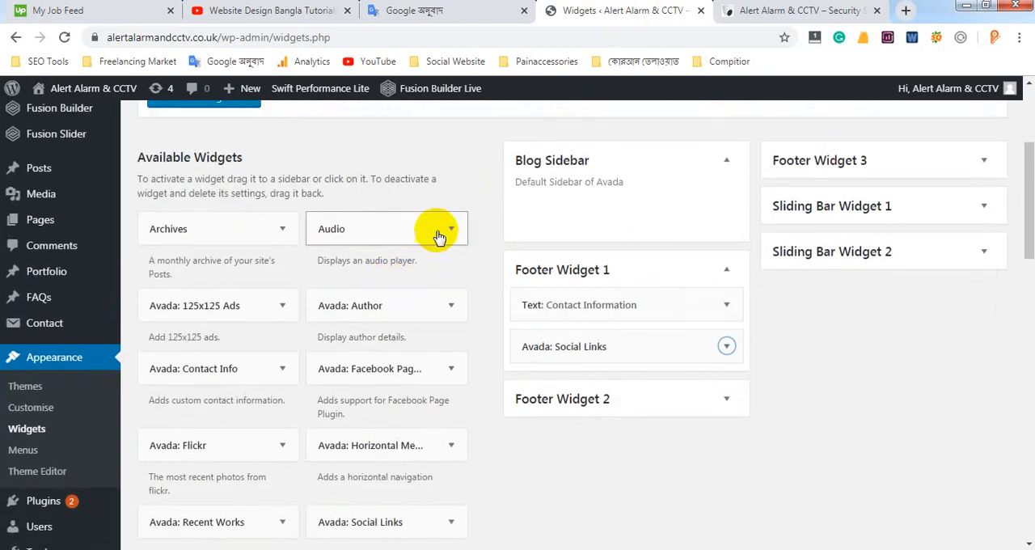
scroll(538, 418, up, 1)
scroll(536, 449, down, 1)
scroll(536, 449, down, 2)
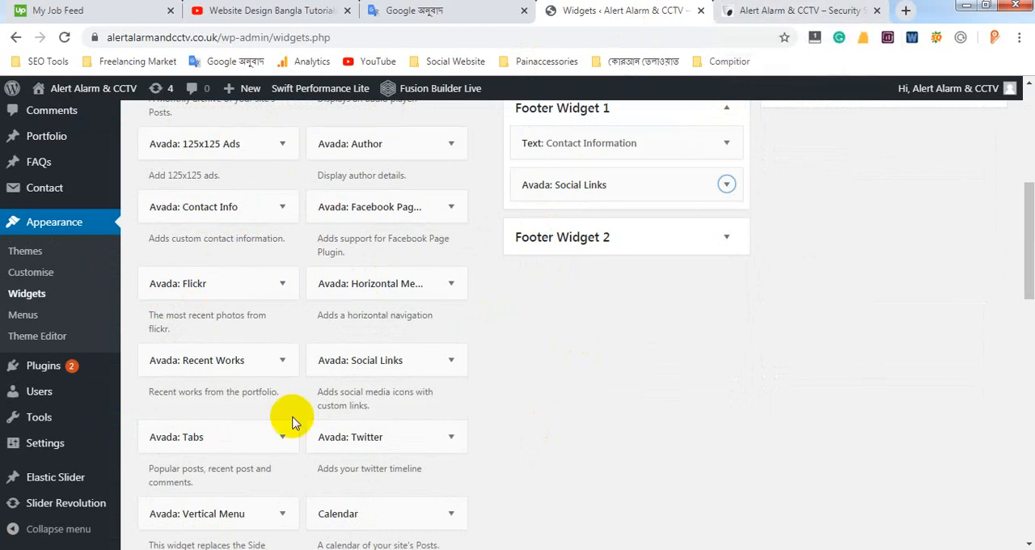
click(800, 11)
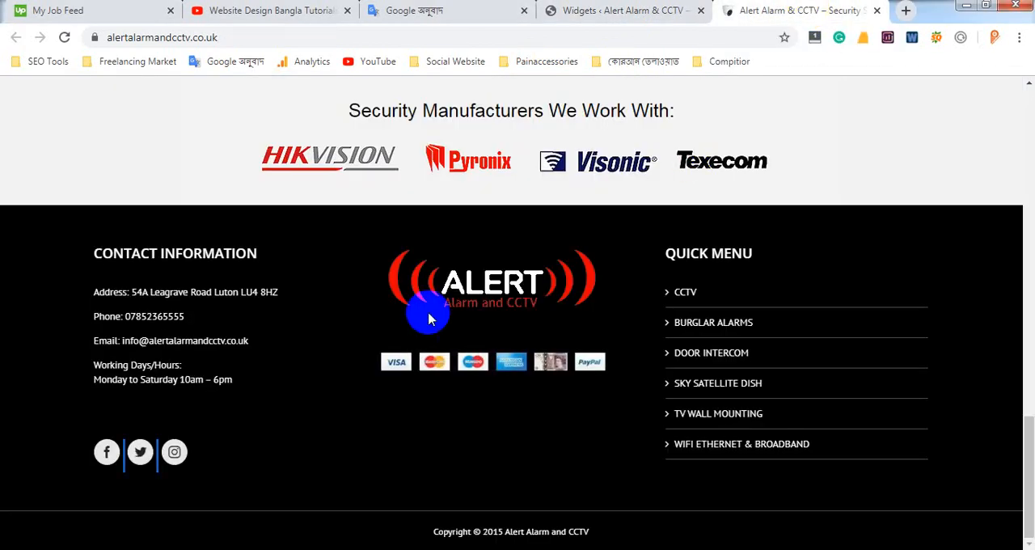
click(694, 12)
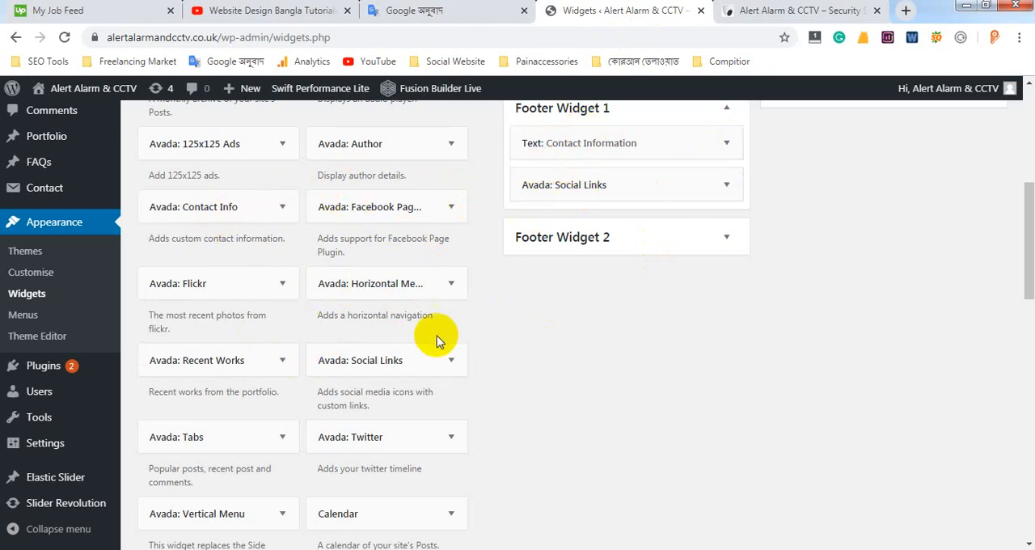
scroll(279, 200, down, 3)
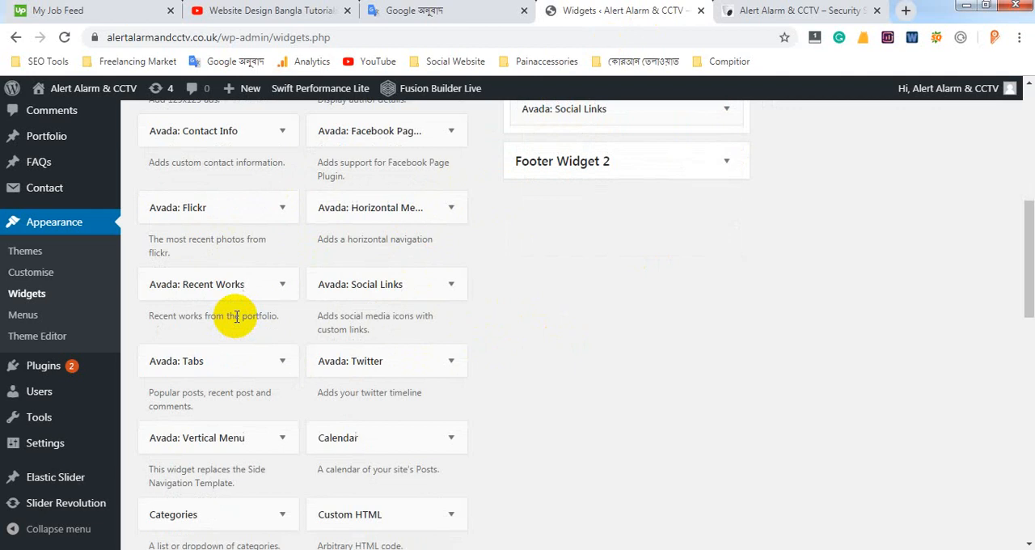
scroll(335, 300, up, 7)
scroll(542, 266, down, 2)
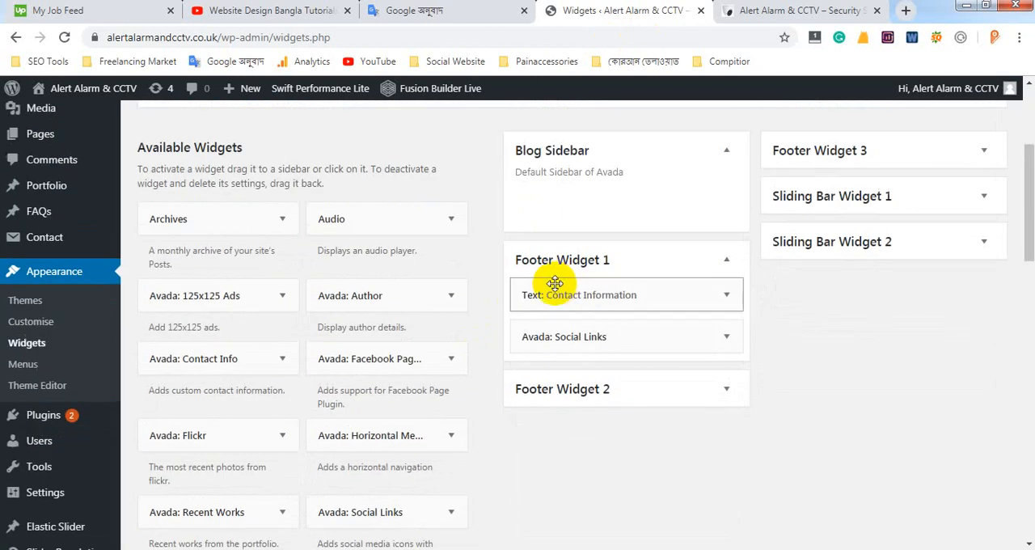
scroll(553, 285, up, 1)
Search the Widgets page for "text" to locate the Text widget among the available widgets
key(ctrl+f)
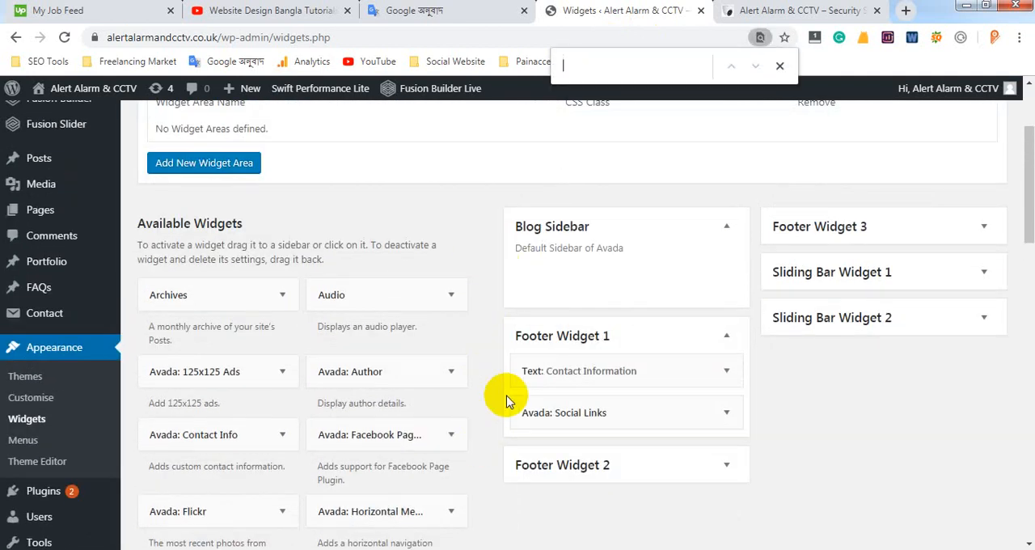
text(text)
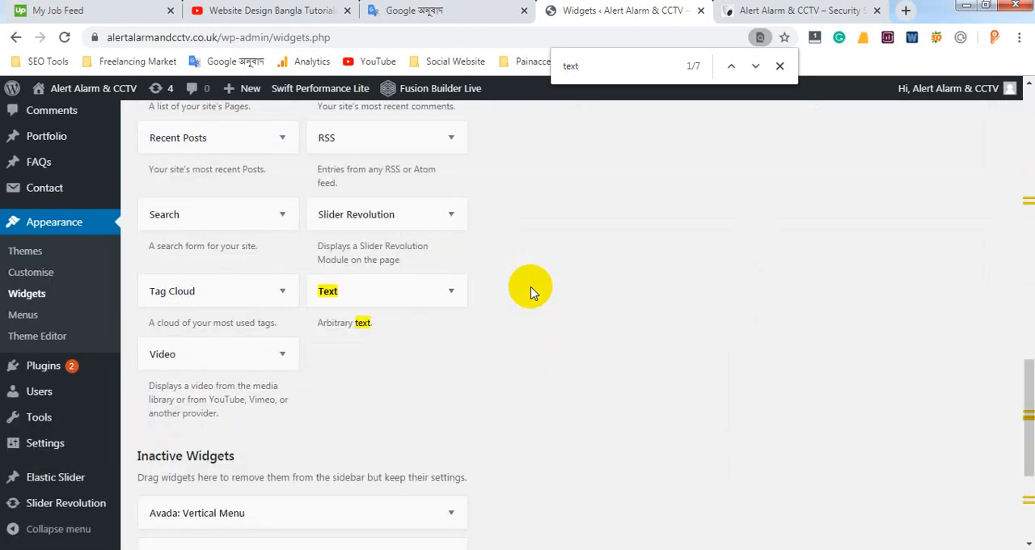
scroll(485, 299, up, 4)
scroll(433, 324, down, 4)
Add a Text widget to Footer Widget 1 and collapse its empty form
click(450, 291)
scroll(443, 294, down, 2)
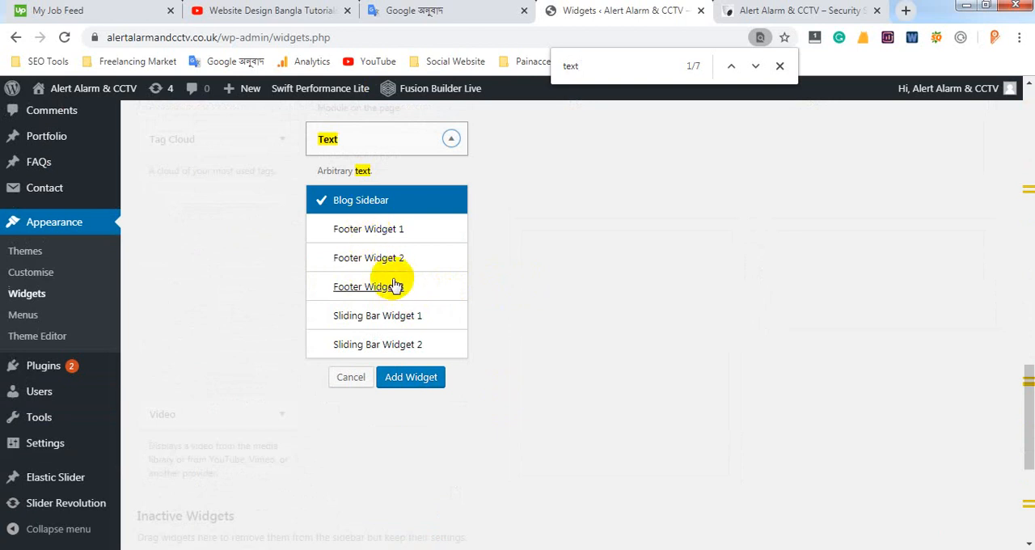
click(376, 233)
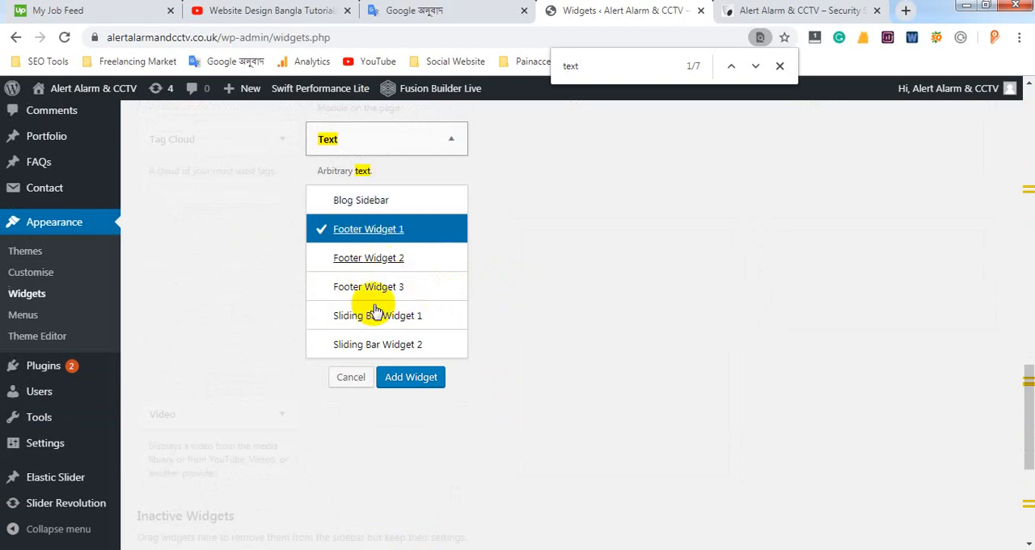
click(412, 378)
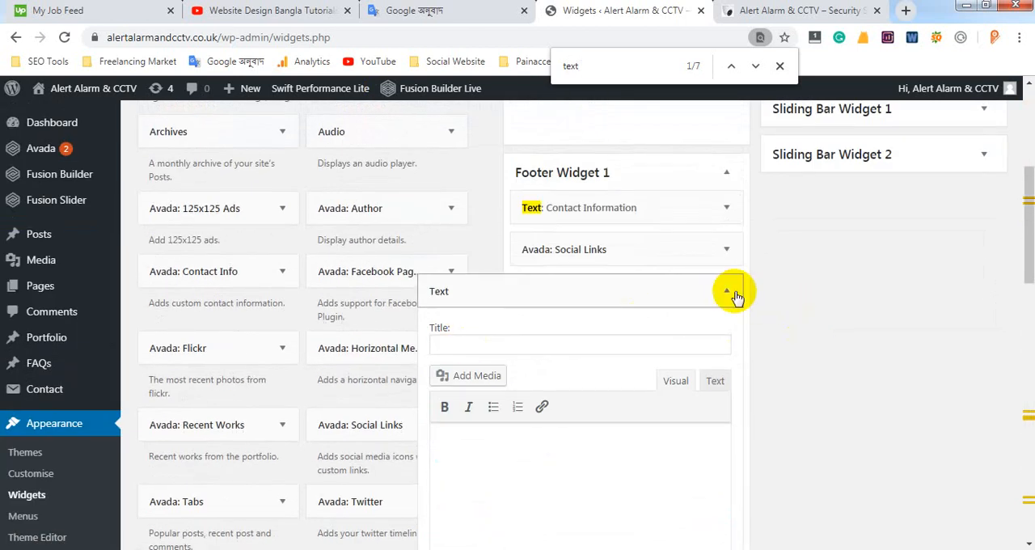
click(724, 292)
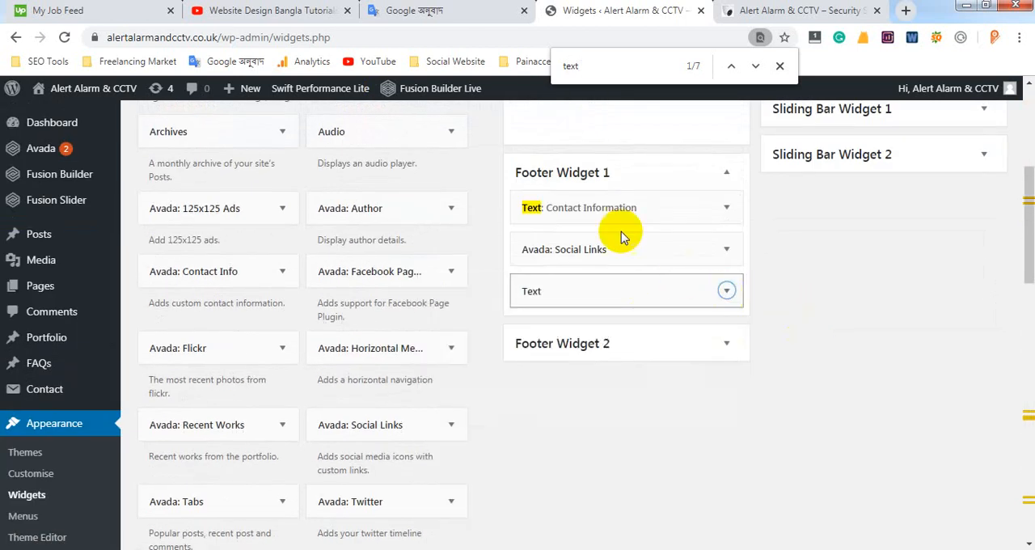
Reopen the new empty Text widget in Footer Widget 1 and delete it
scroll(660, 288, down, 1)
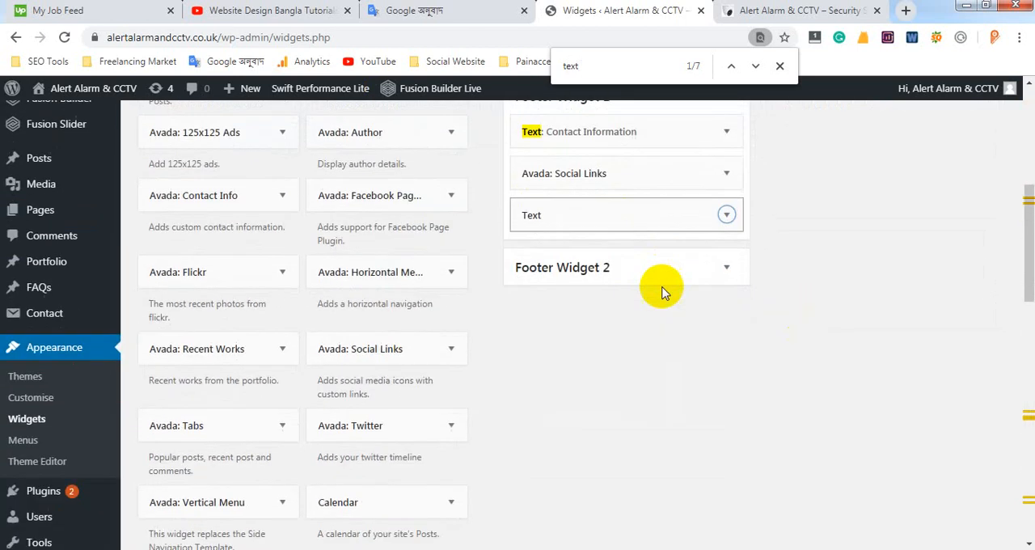
click(728, 215)
scroll(594, 307, down, 2)
scroll(612, 272, up, 2)
scroll(608, 267, down, 2)
scroll(614, 267, up, 2)
scroll(531, 323, down, 3)
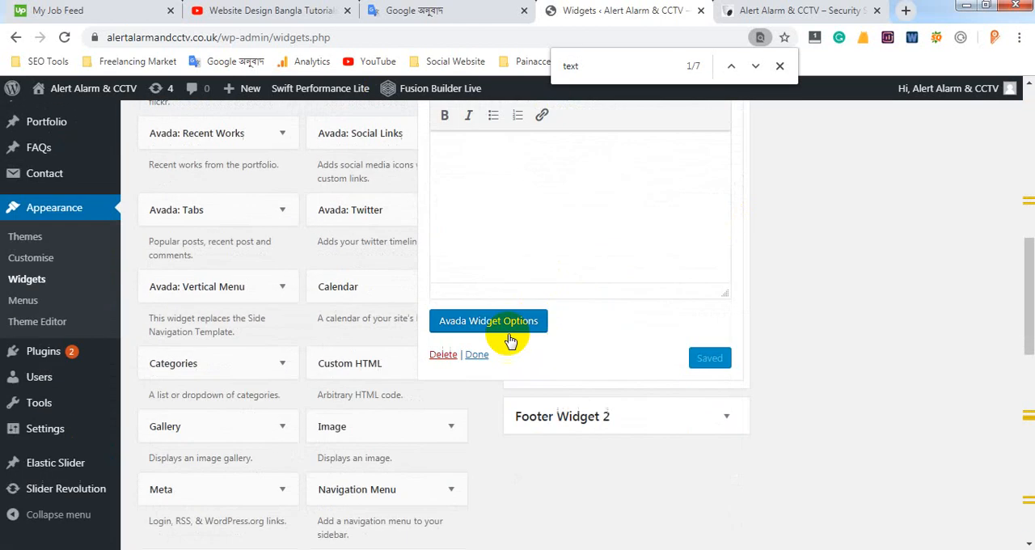
click(443, 343)
scroll(769, 307, up, 2)
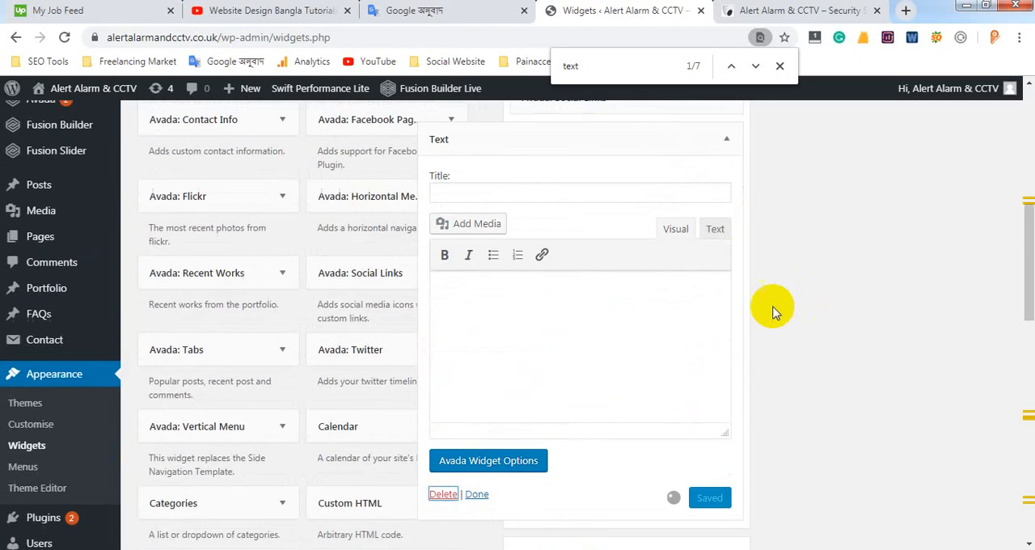
scroll(849, 304, up, 1)
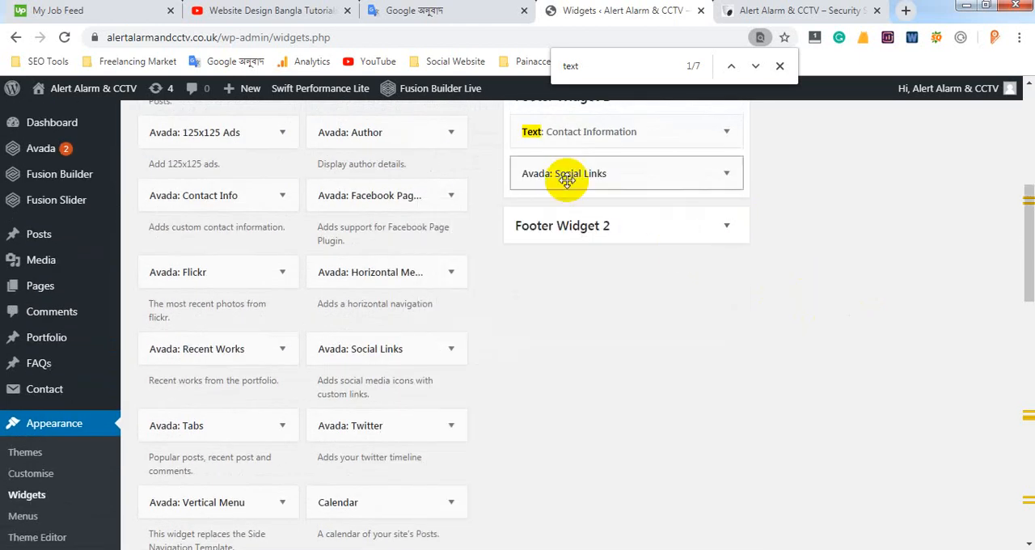
Search the page for "social" and display the widget areas the available Avada: Social Links widget can be added to
drag(610, 69, 534, 65)
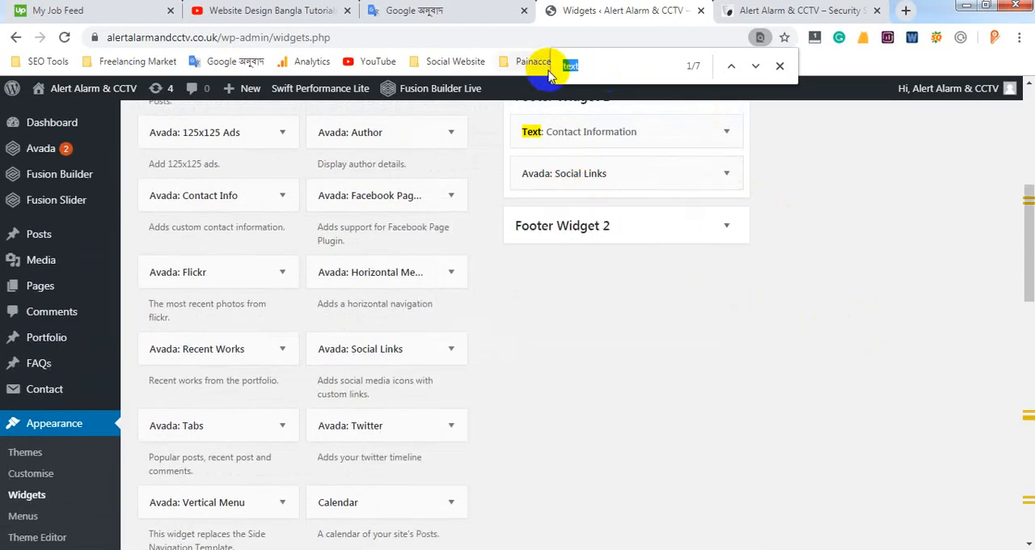
text(social)
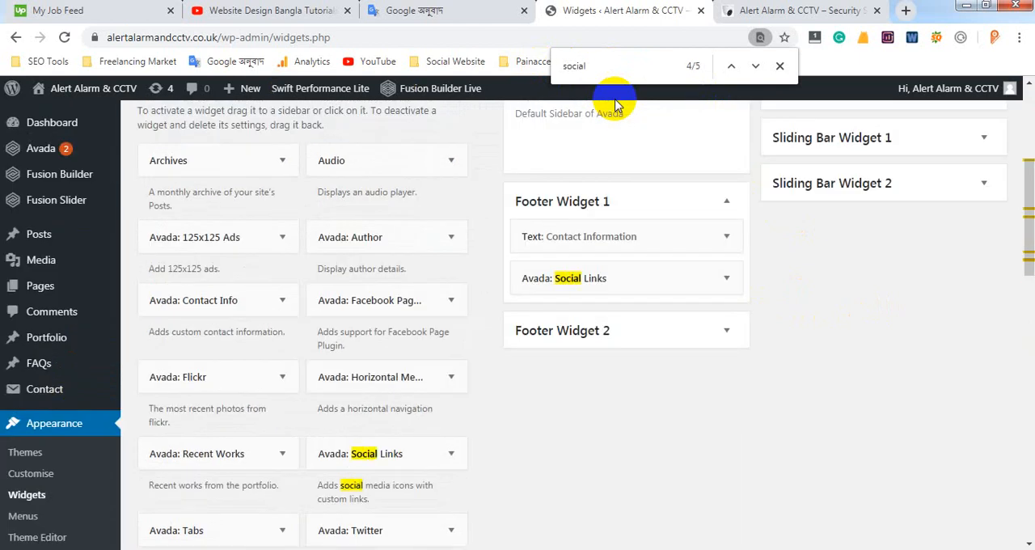
scroll(428, 326, down, 2)
click(447, 306)
scroll(428, 346, down, 1)
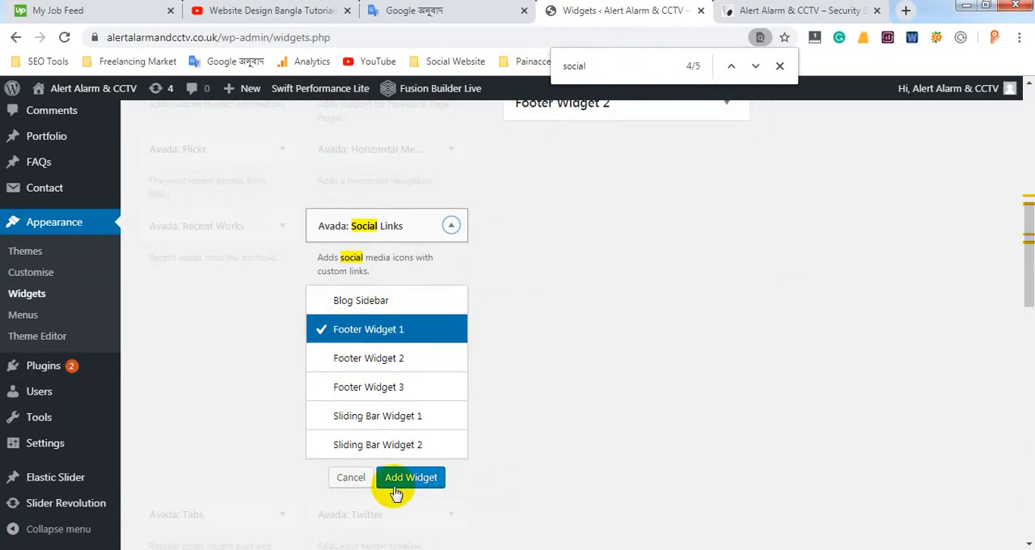
click(431, 483)
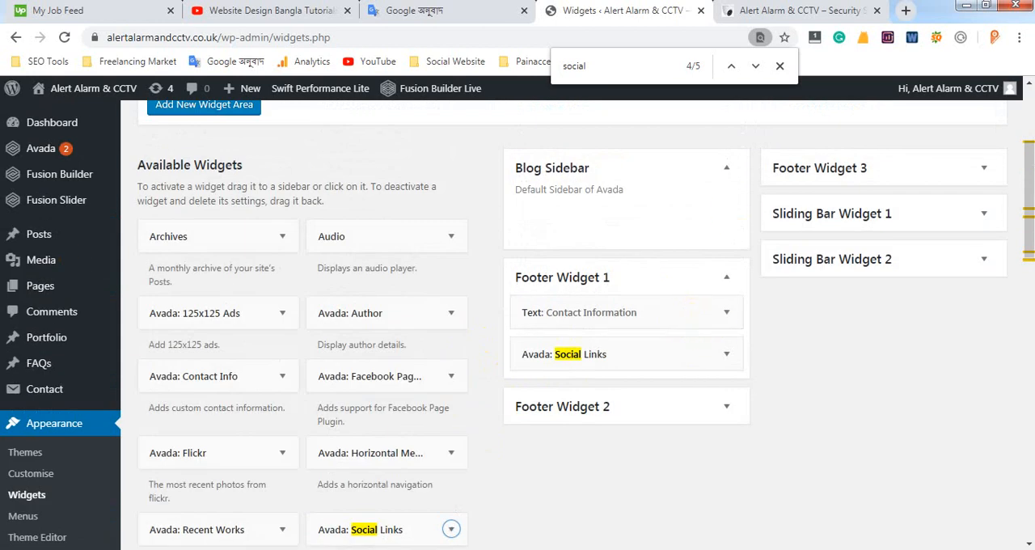
Check the live footer's social icons, then review the Avada: Social Links settings in Footer Widget 1 and highlight the icons font size
click(813, 14)
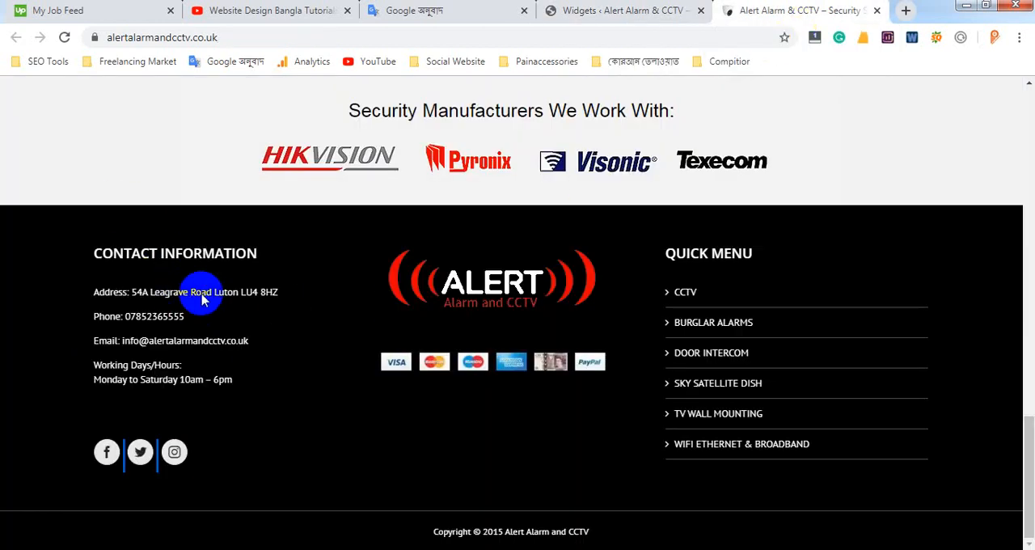
click(617, 14)
scroll(613, 330, down, 2)
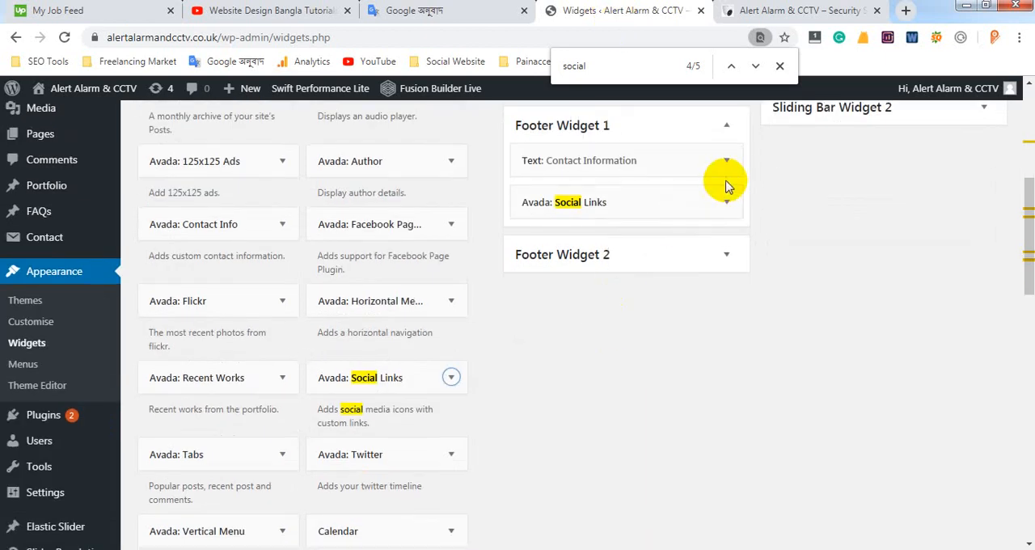
click(728, 203)
scroll(566, 273, down, 1)
scroll(566, 279, down, 3)
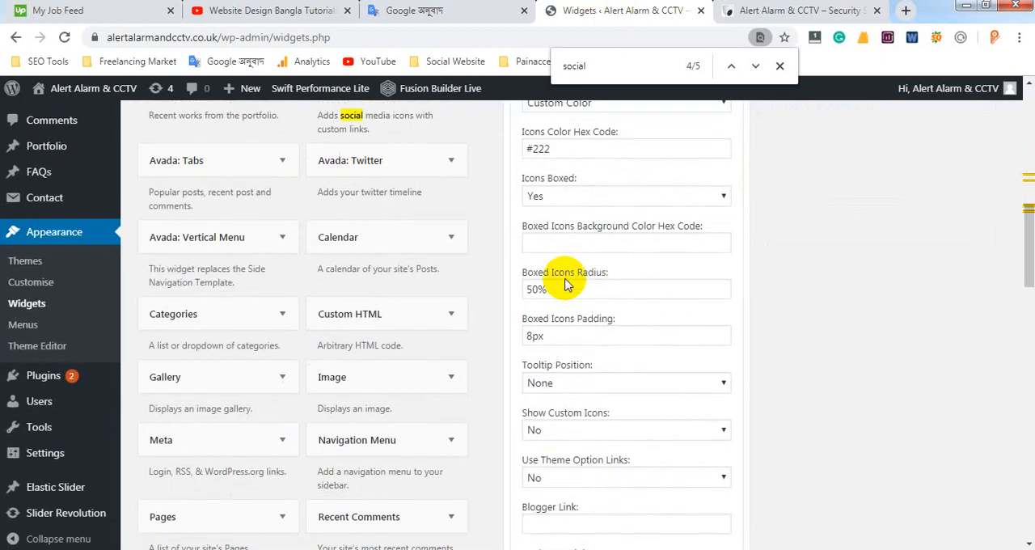
scroll(568, 277, up, 3)
scroll(574, 260, down, 2)
scroll(577, 254, up, 1)
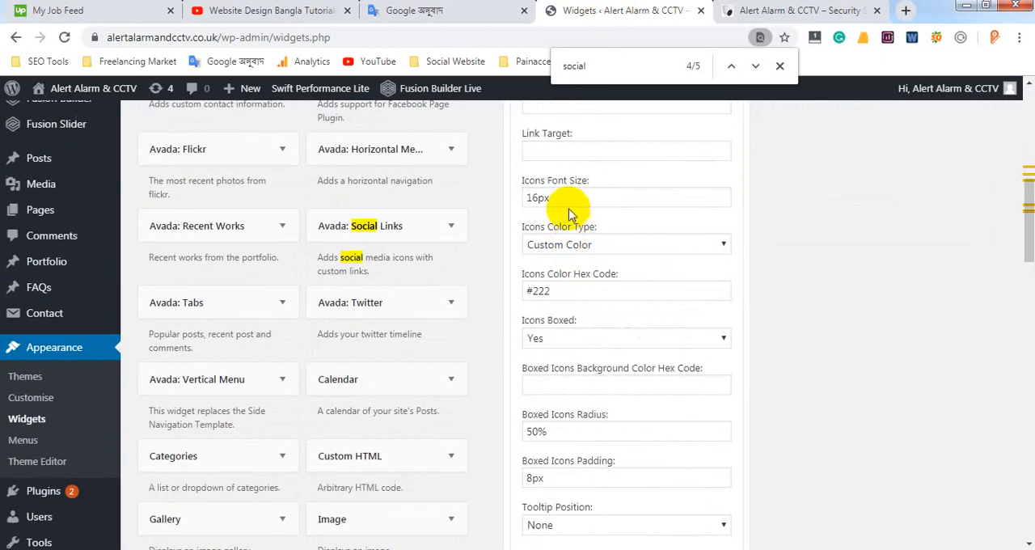
drag(560, 197, 530, 197)
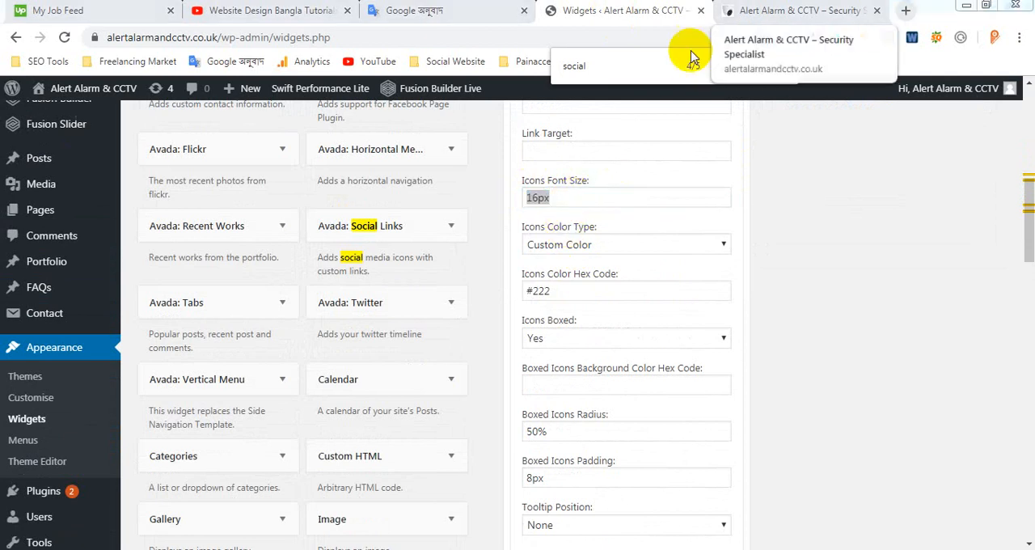
Compare the live footer's social icons with the widget's Icons Color Type options and highlight the digits of its icons color hex code
click(786, 10)
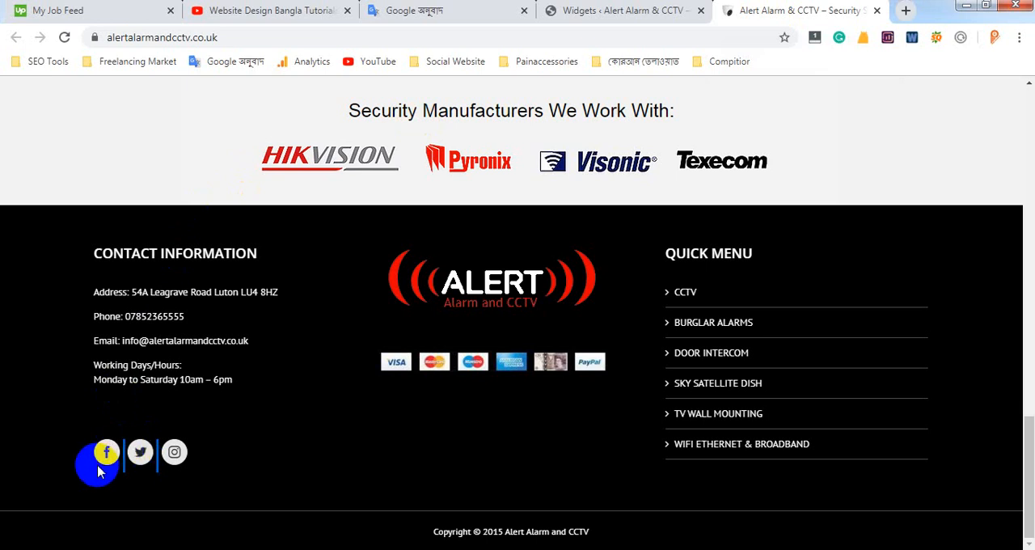
click(671, 17)
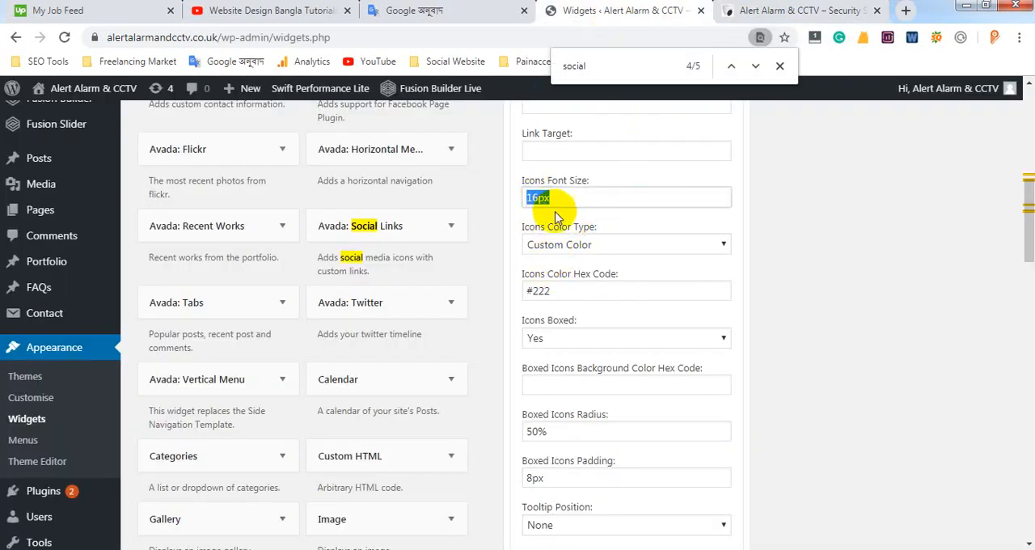
click(595, 250)
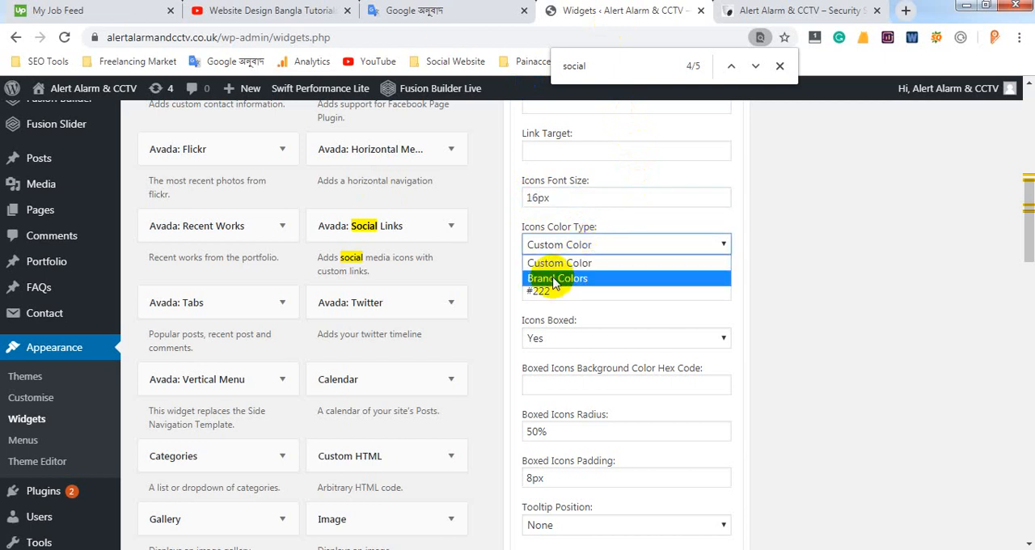
click(831, 215)
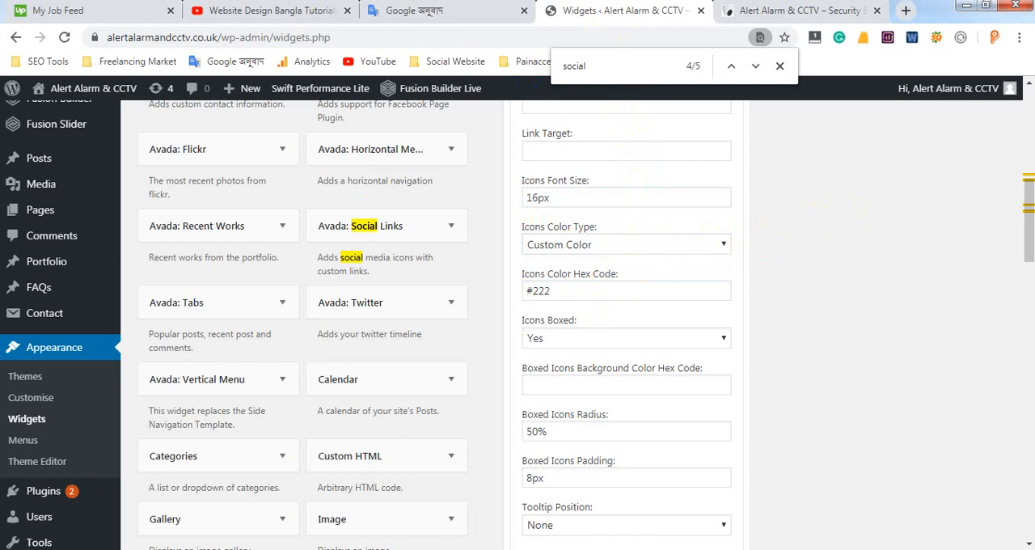
click(774, 11)
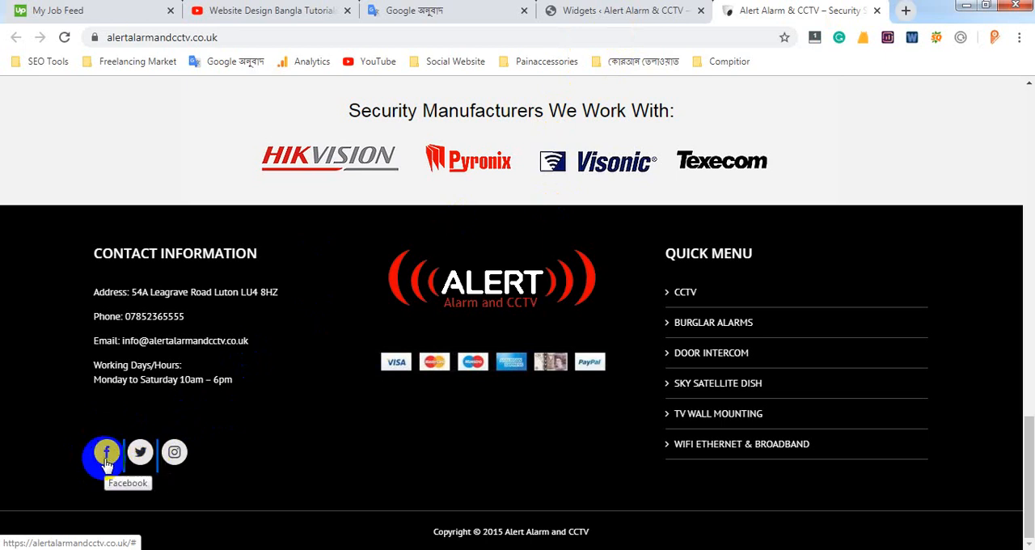
click(619, 15)
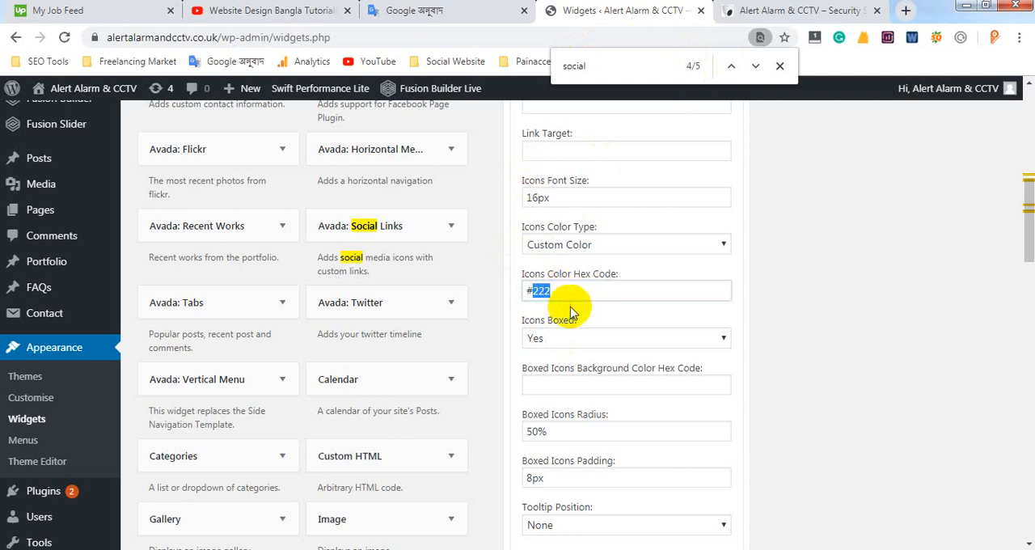
Review the boxed icon settings and social network link fields of the Avada: Social Links widget against the live footer, then collapse the widget
scroll(570, 313, down, 1)
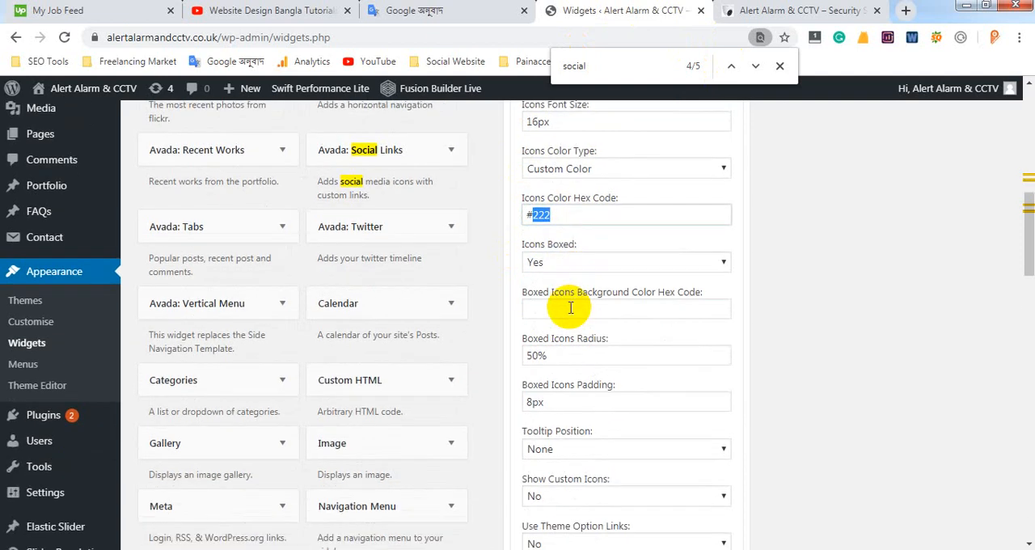
scroll(570, 307, down, 2)
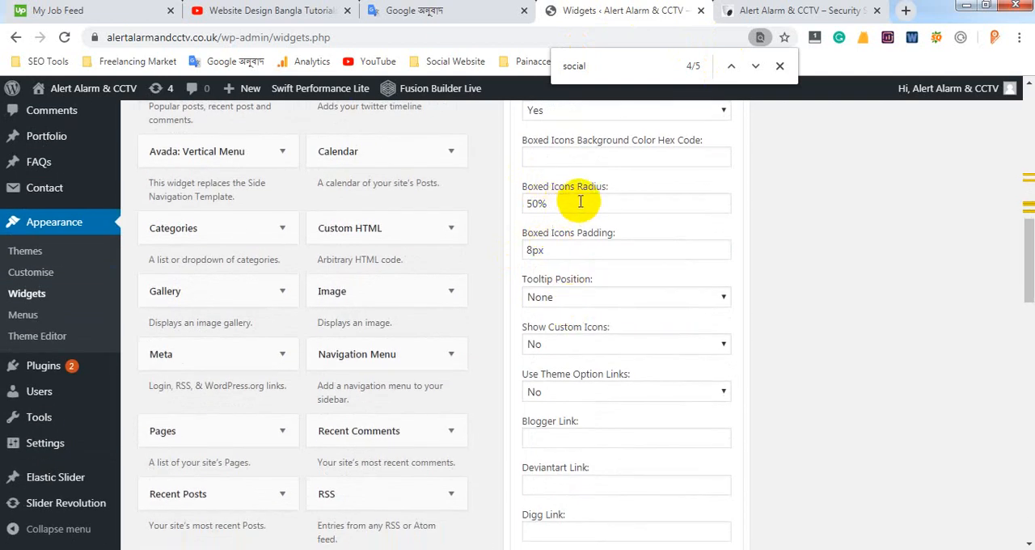
click(782, 12)
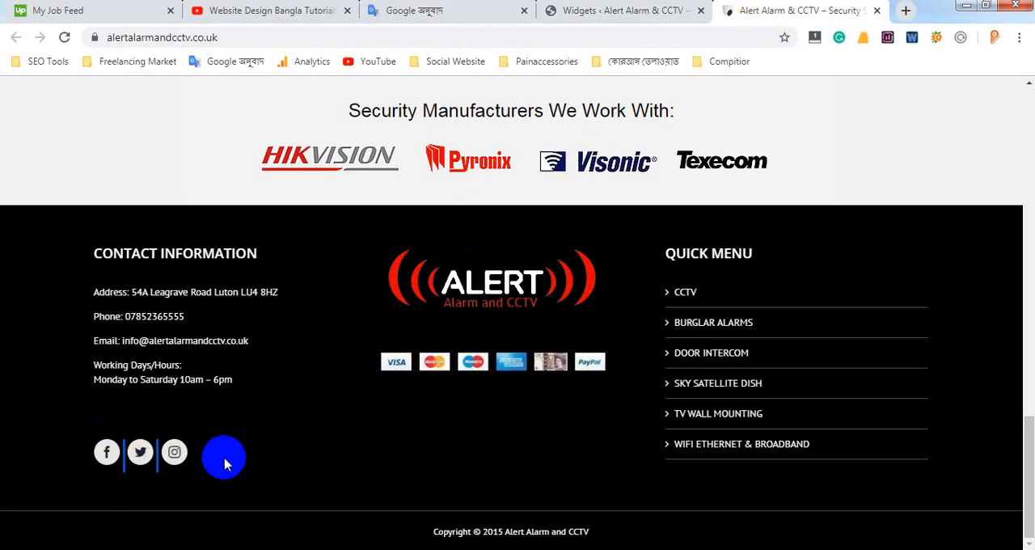
click(637, 15)
scroll(574, 323, down, 4)
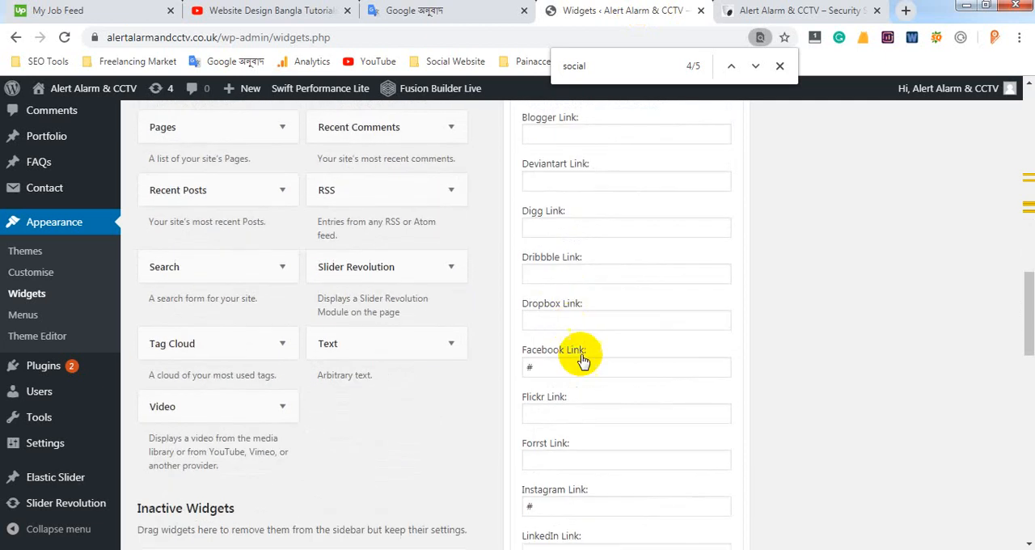
scroll(748, 289, up, 2)
scroll(735, 243, up, 8)
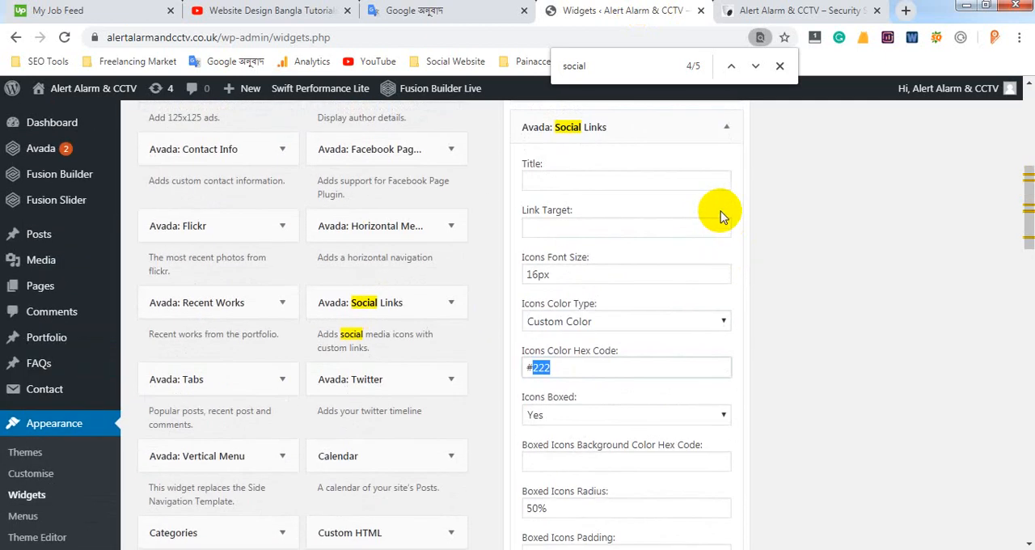
click(728, 202)
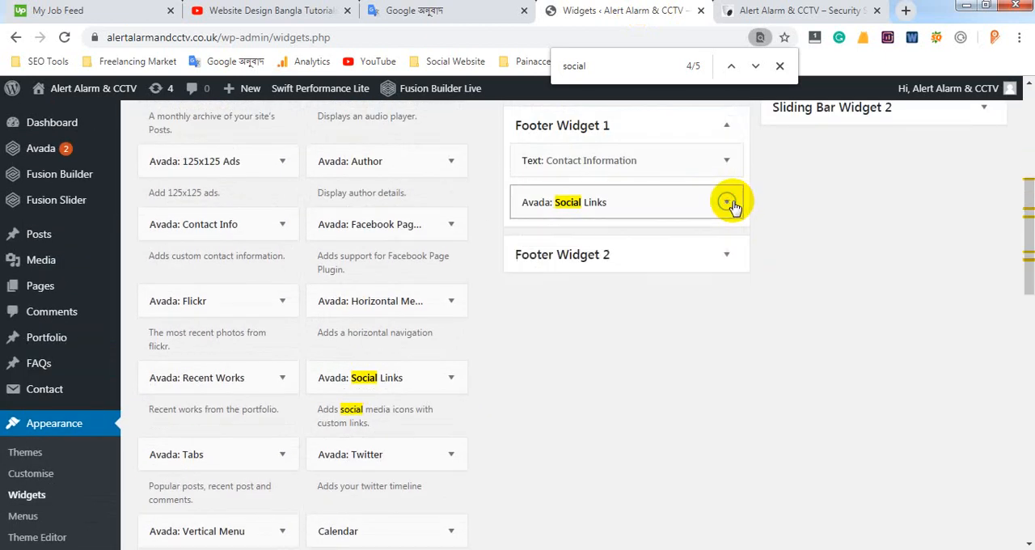
Open Avada's Theme Options in a new browser tab, viewing the top of the live homepage while it loads
mouse_move(56, 161)
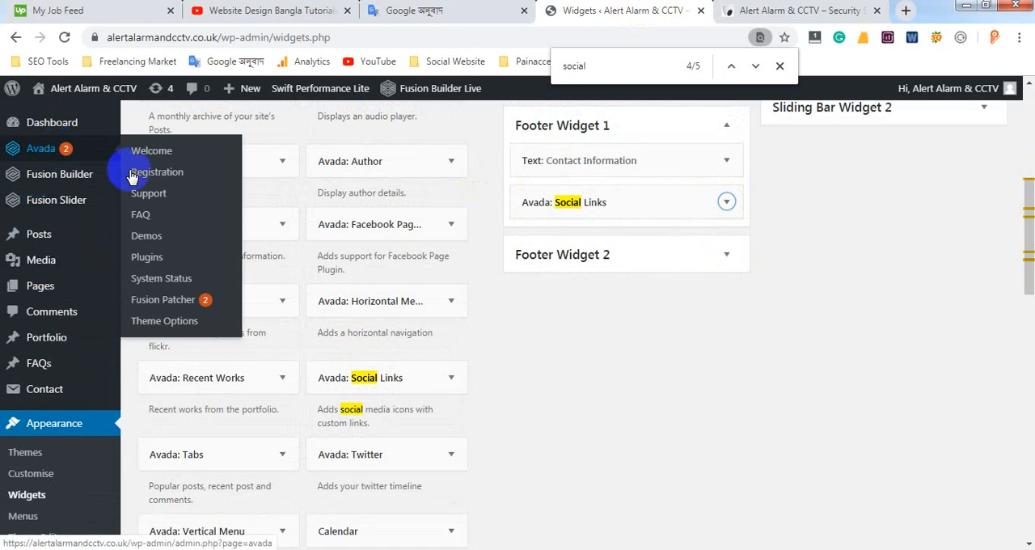
middle_click(164, 320)
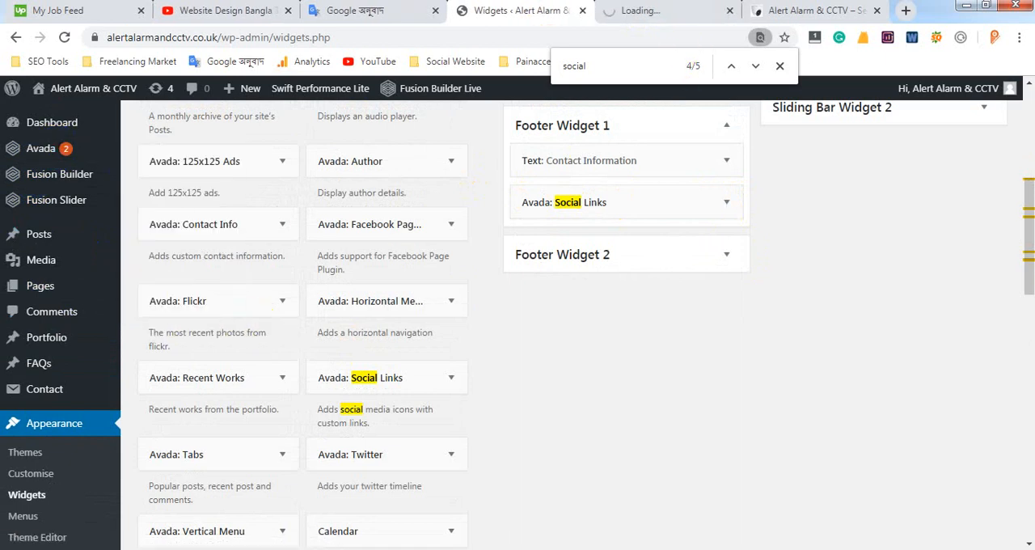
click(658, 9)
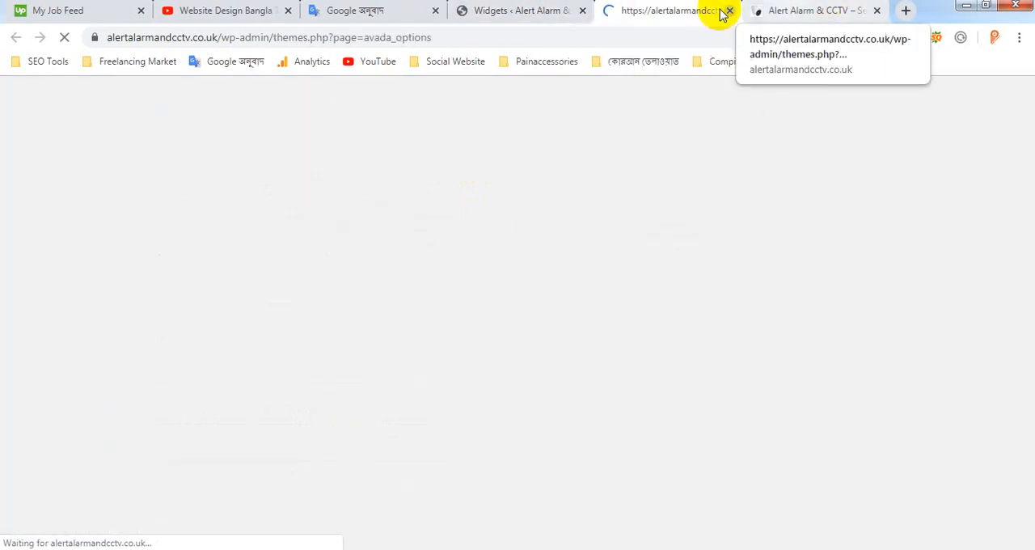
click(801, 11)
scroll(1021, 150, up, 4)
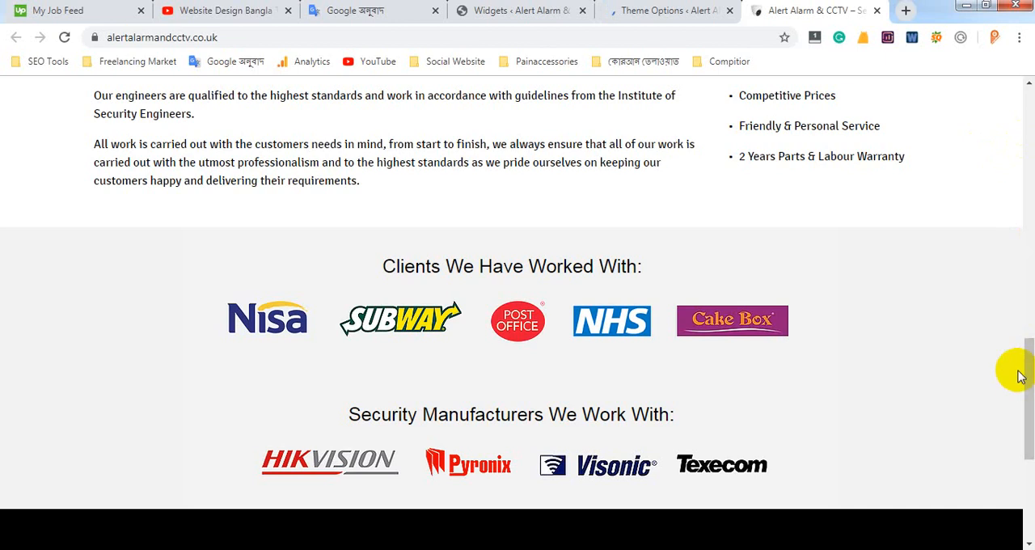
drag(1028, 366, 1028, 87)
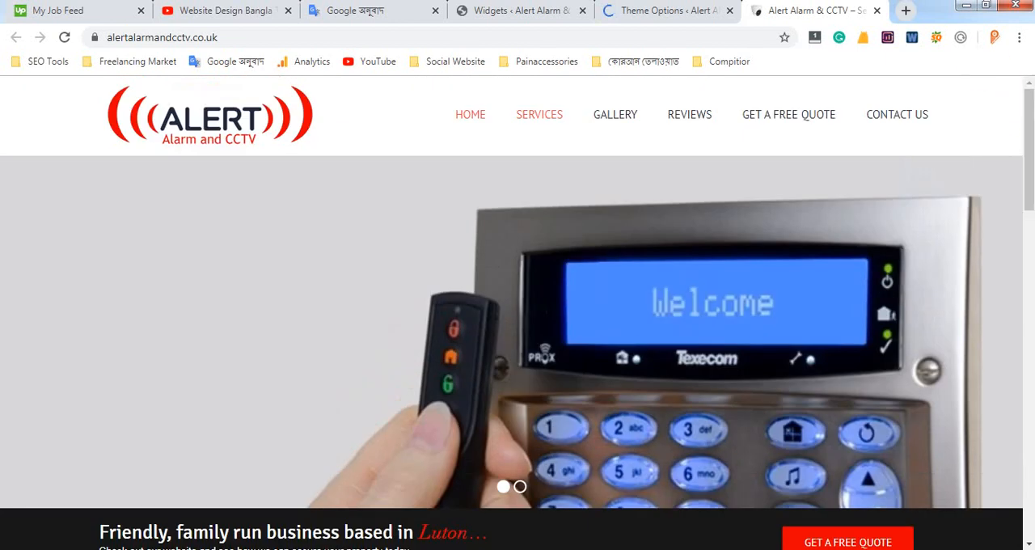
click(656, 11)
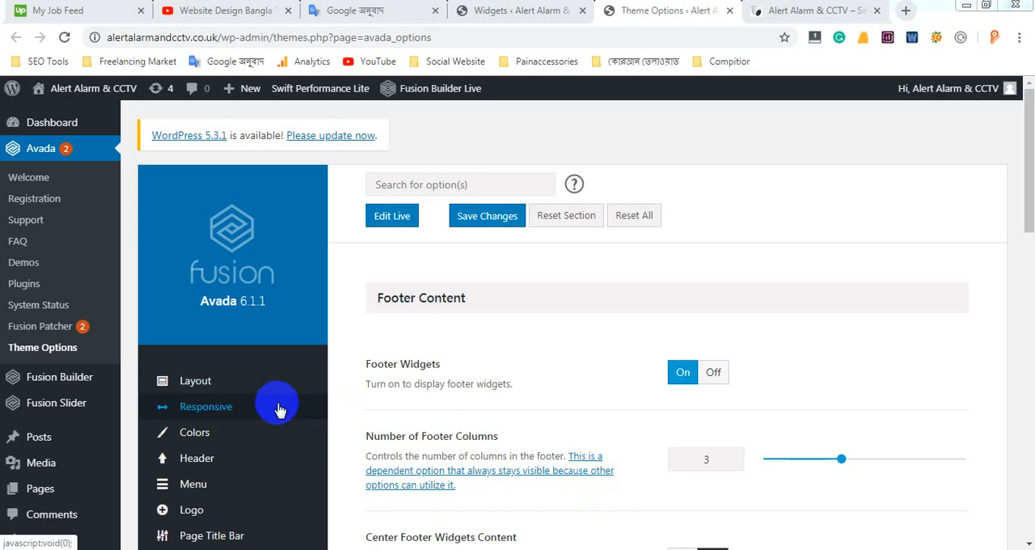
Display the Footer Social Icons Styling section of the Social Media theme options
scroll(758, 380, down, 3)
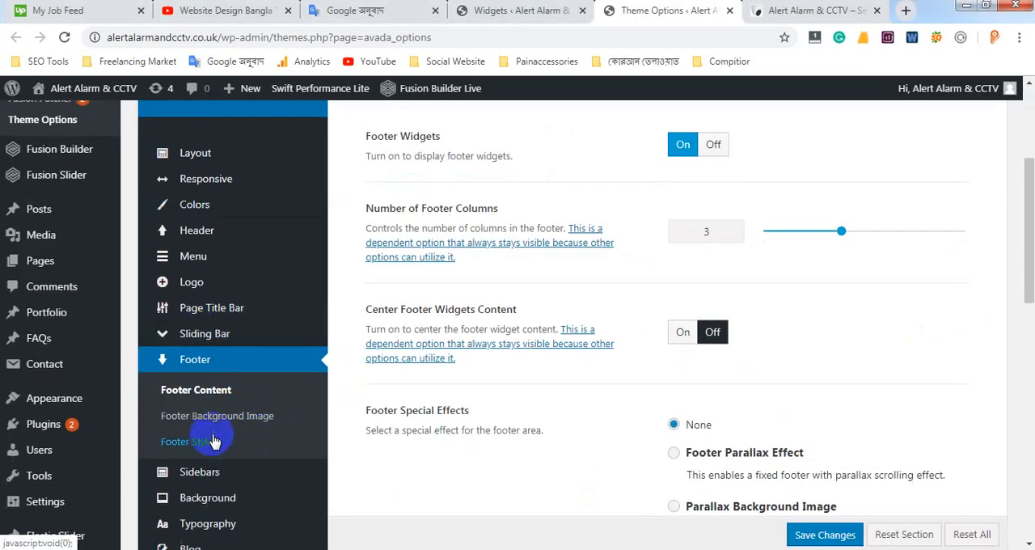
scroll(186, 364, down, 1)
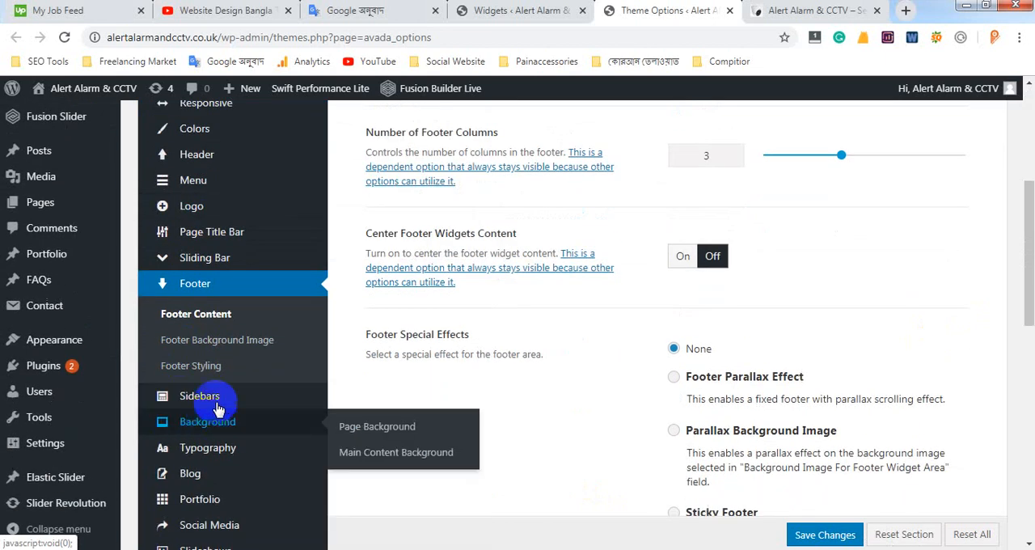
scroll(194, 473, down, 2)
mouse_move(200, 374)
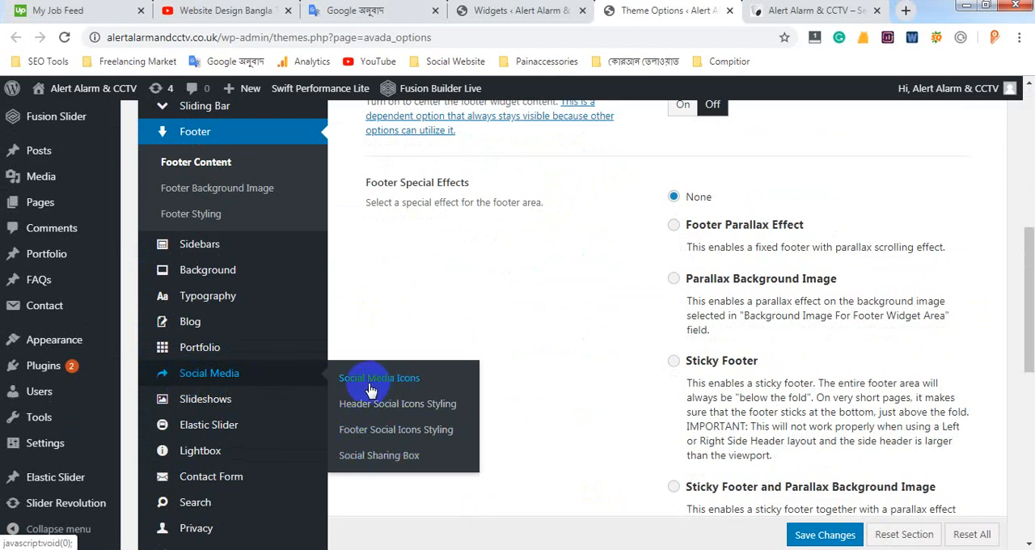
click(416, 441)
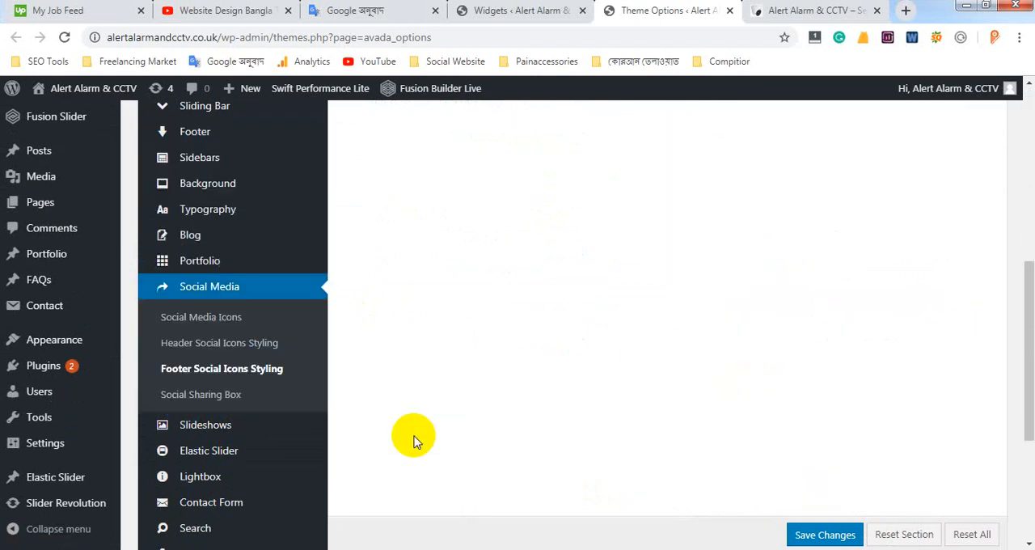
scroll(504, 363, down, 4)
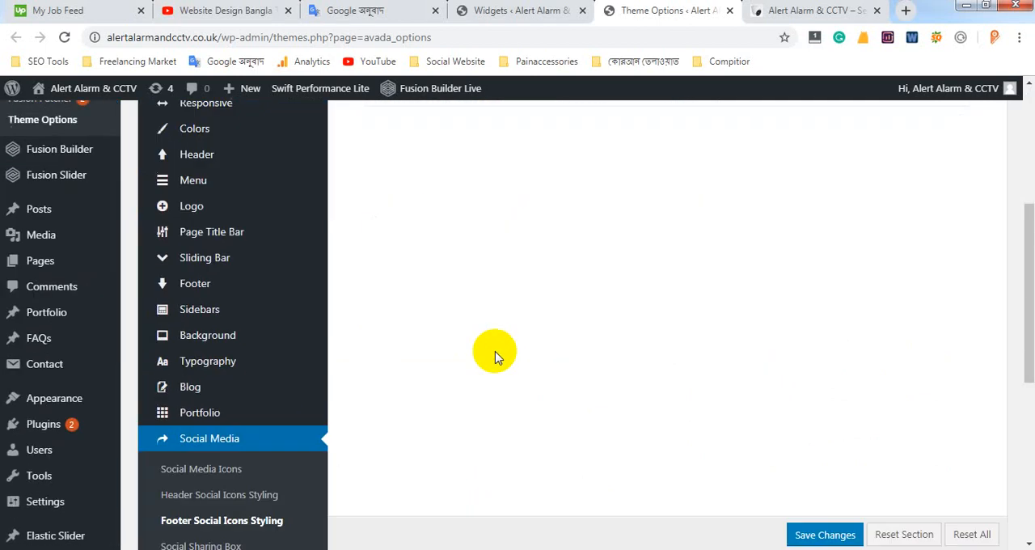
scroll(489, 362, up, 5)
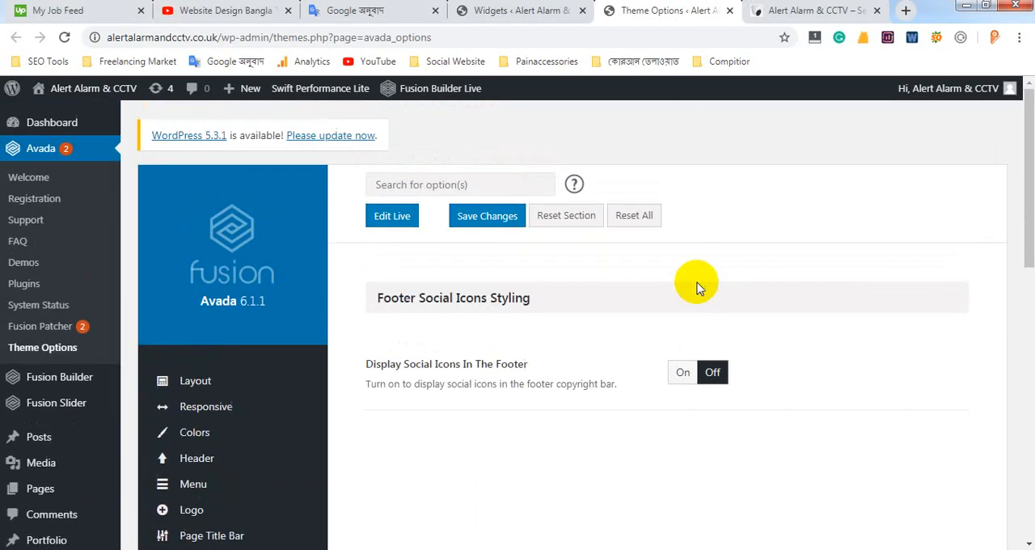
Turn on Display Social Icons In The Footer, review the font size, tooltip, color and boxed options, and turn it off again
click(684, 373)
scroll(685, 371, down, 2)
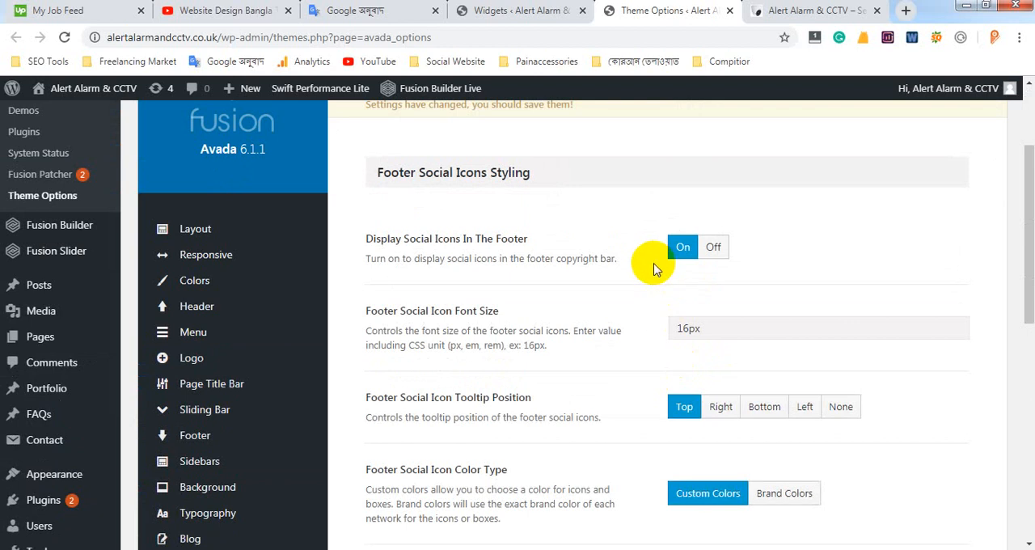
scroll(685, 300, down, 3)
scroll(696, 299, down, 1)
scroll(688, 296, up, 2)
scroll(687, 311, down, 2)
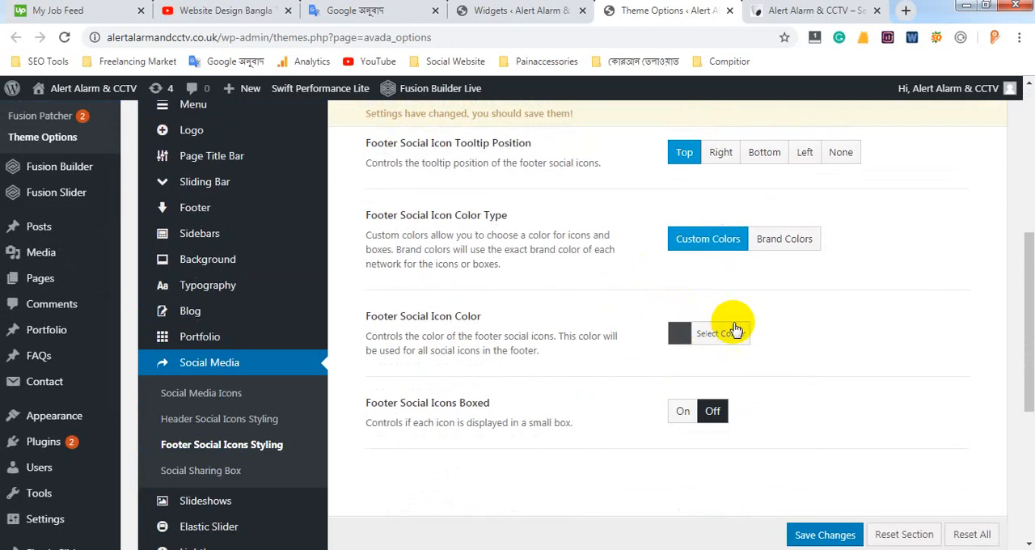
scroll(732, 330, up, 2)
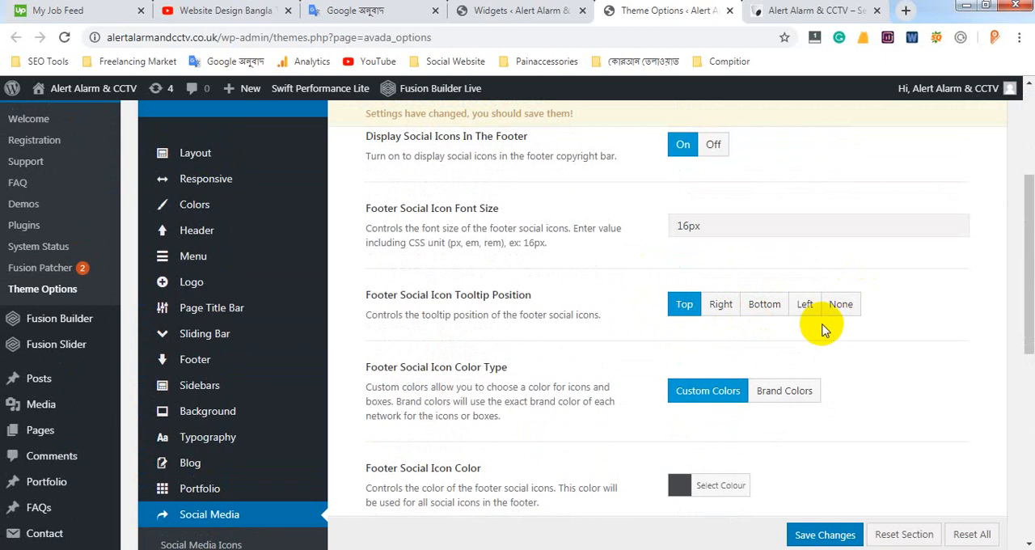
scroll(824, 330, up, 1)
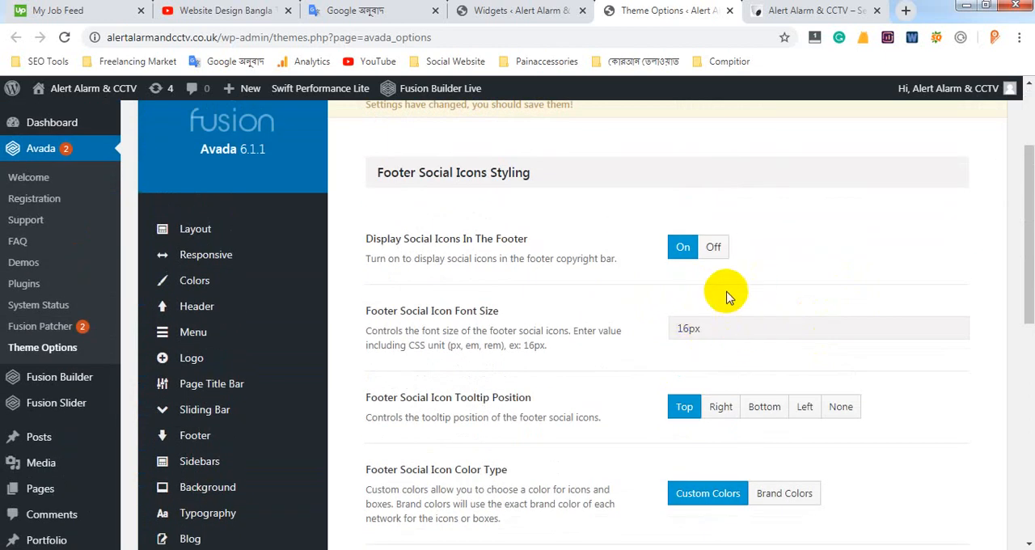
scroll(577, 358, down, 3)
scroll(577, 359, up, 3)
click(713, 247)
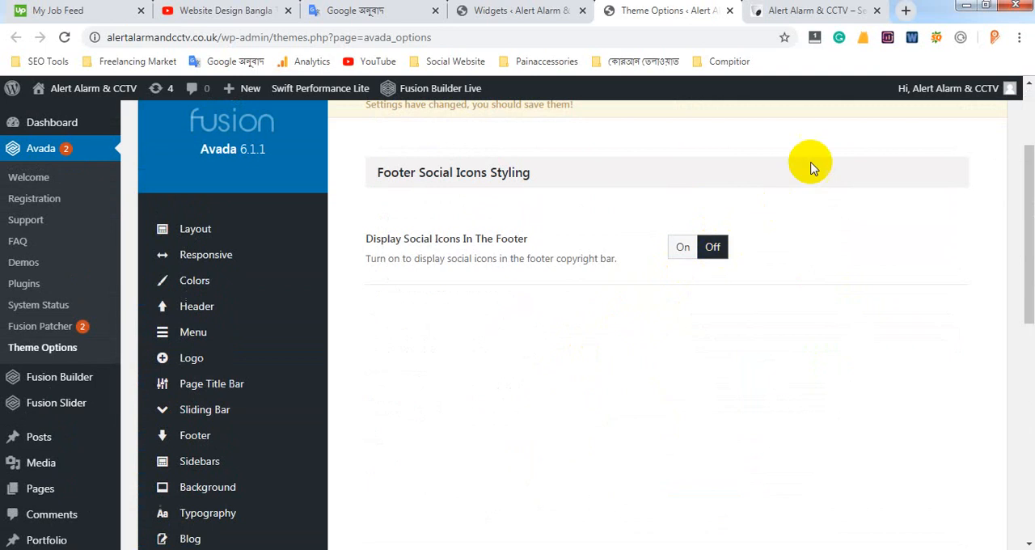
Check the logo and payment images in the live footer's middle column, then return to the Widgets page
click(531, 12)
scroll(698, 267, up, 3)
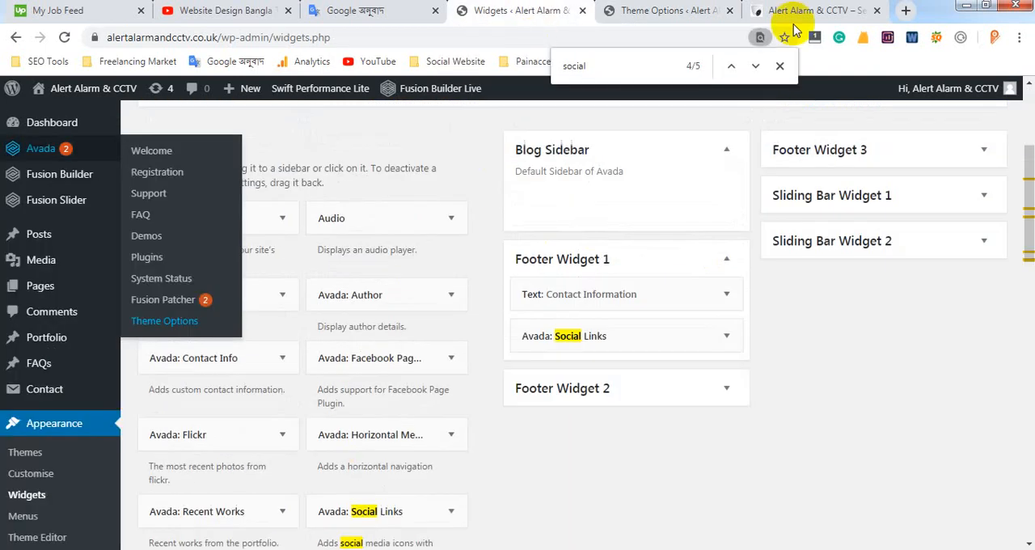
click(813, 11)
scroll(433, 376, down, 10)
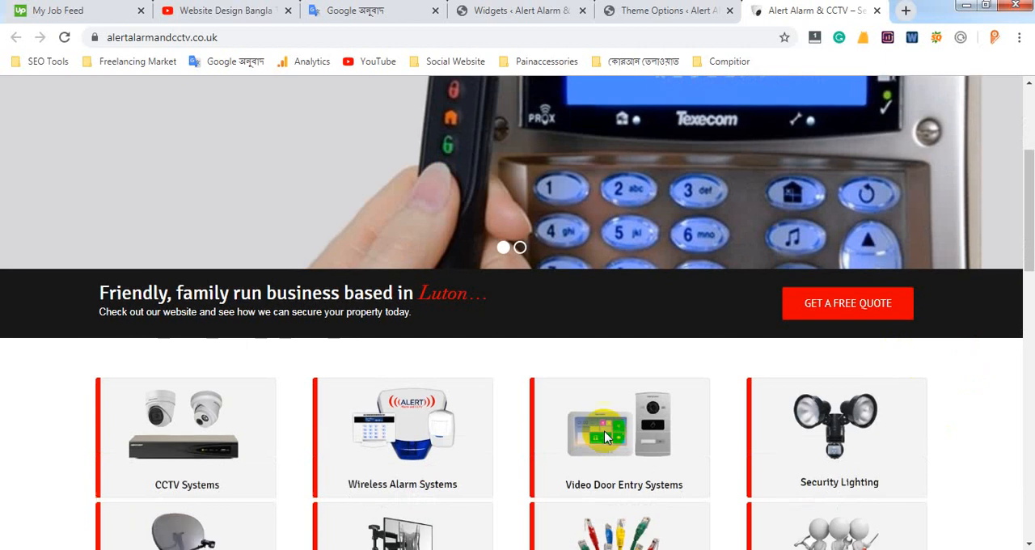
scroll(569, 428, down, 5)
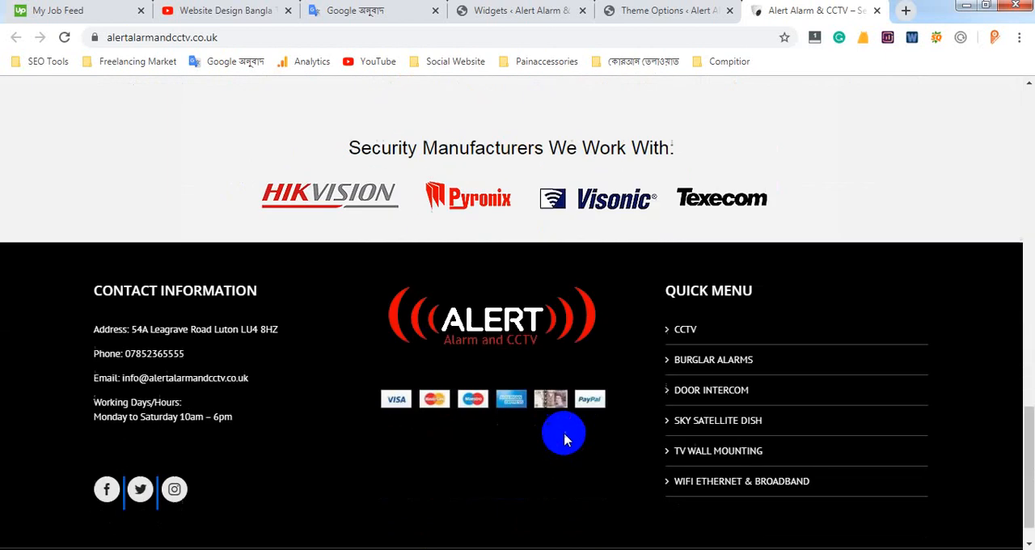
drag(367, 250, 607, 371)
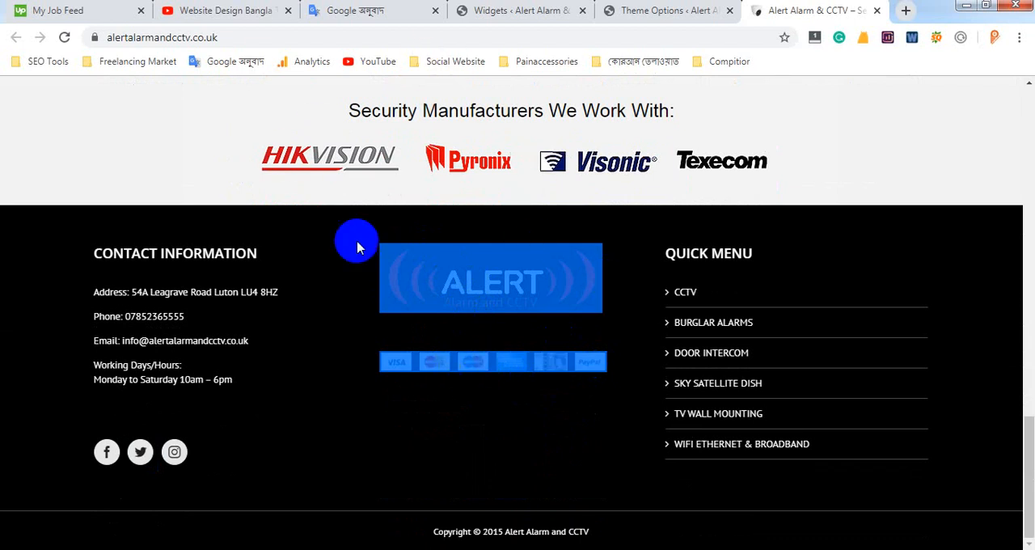
click(578, 414)
click(697, 10)
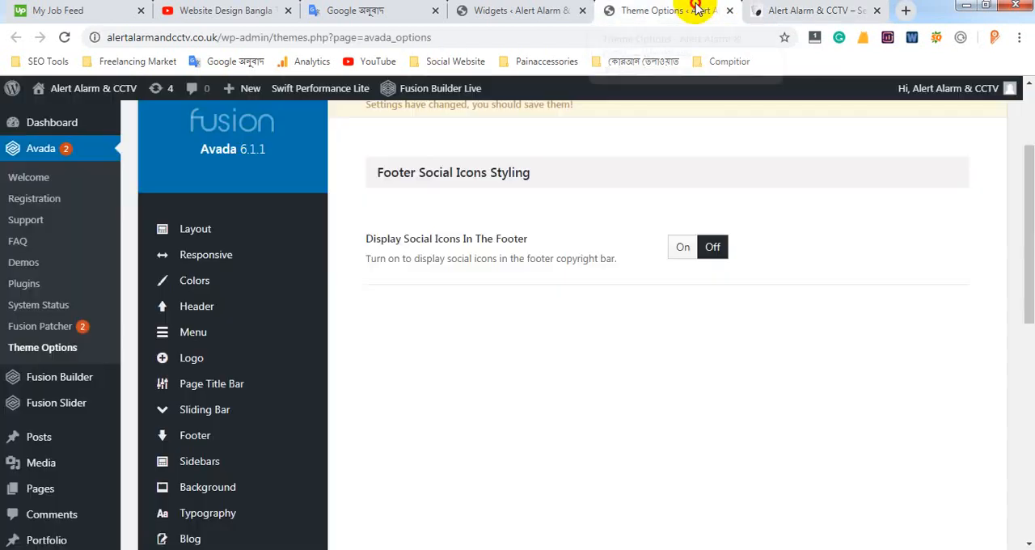
click(550, 12)
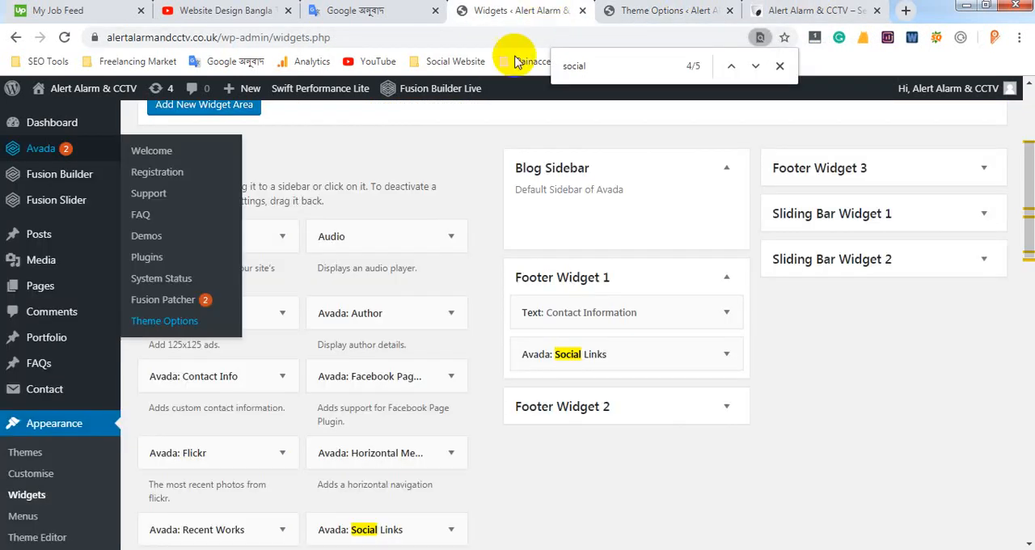
Check the middle column of the live footer, then expand the Footer Widget 2 area on the Widgets page and close the page search
click(815, 9)
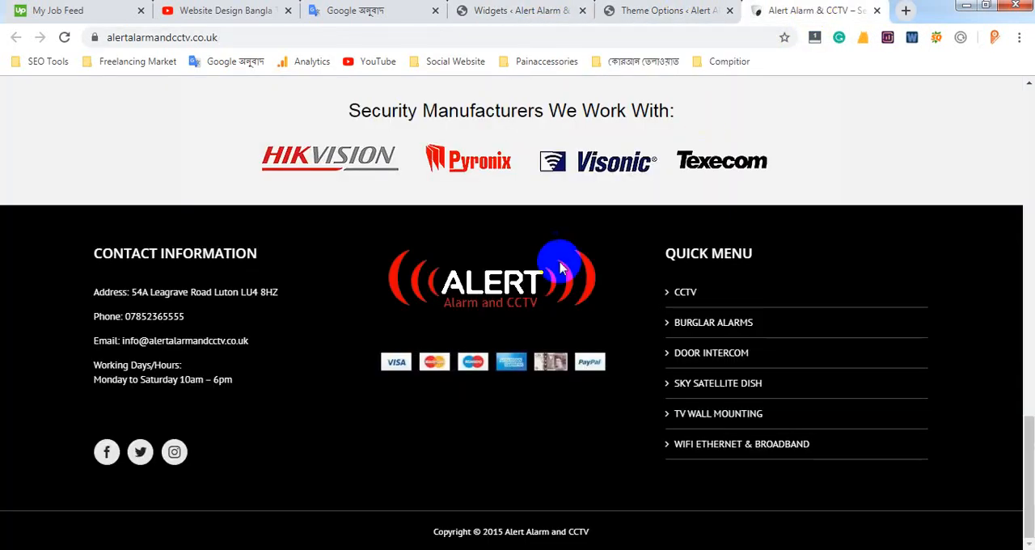
click(540, 18)
scroll(485, 323, down, 2)
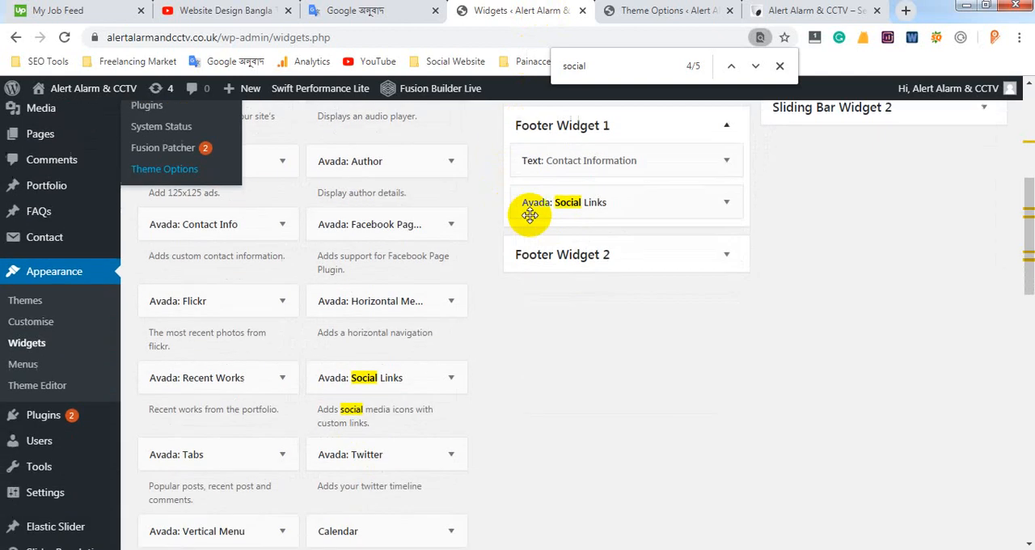
click(726, 255)
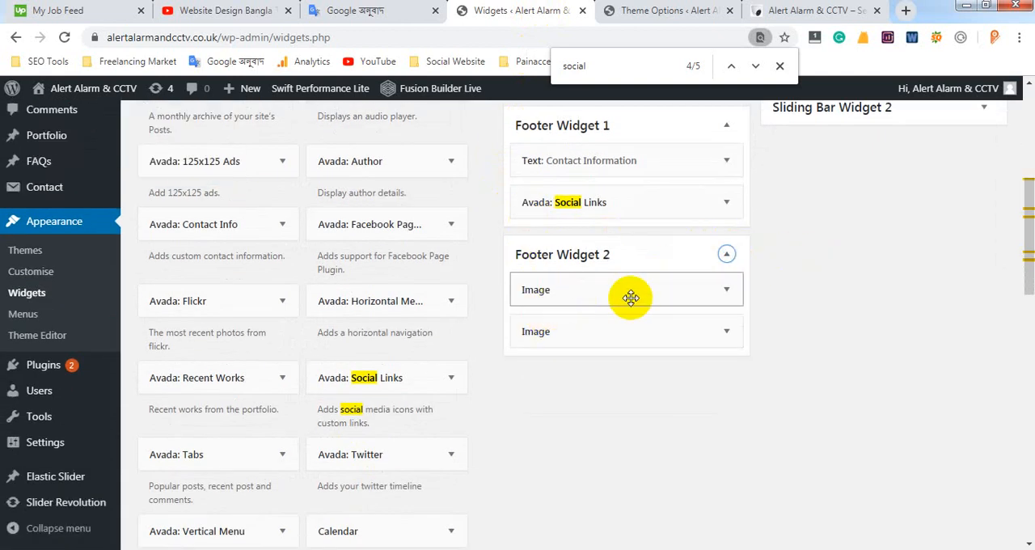
click(784, 69)
click(784, 267)
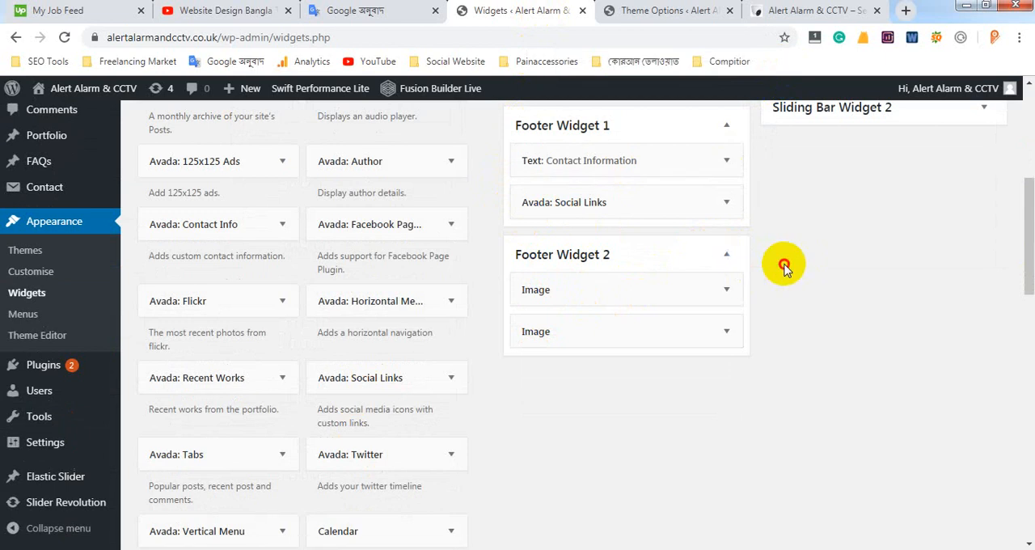
Search the Widgets page for "image" and add an Image widget to Footer Widget 1
key(ctrl+f)
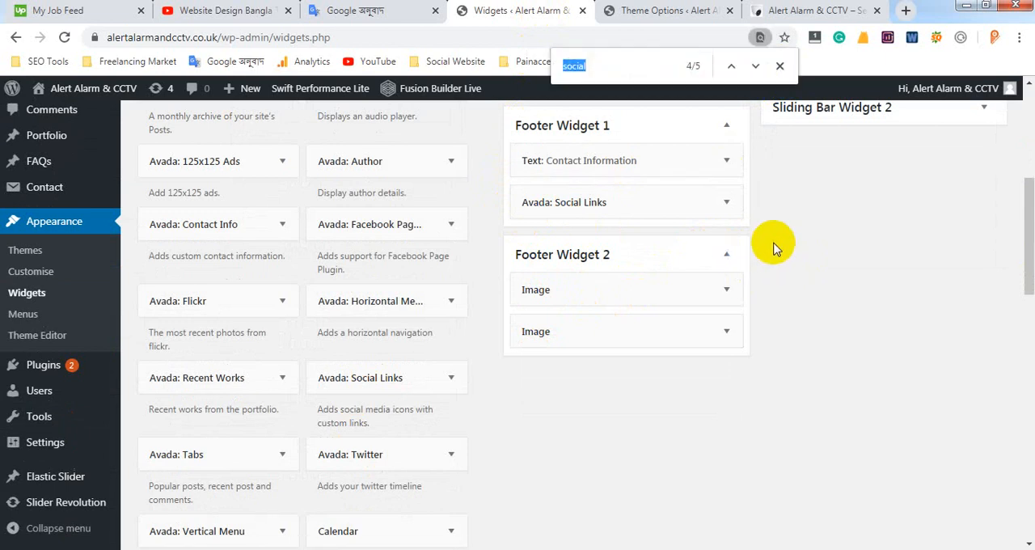
text(ima)
key(BackSpace)
key(BackSpace)
key(BackSpace)
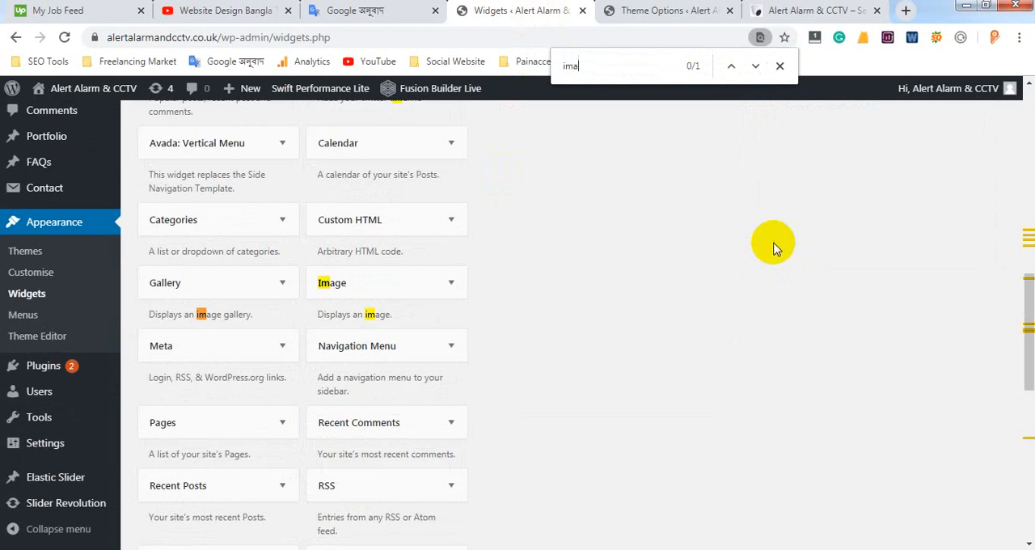
click(406, 291)
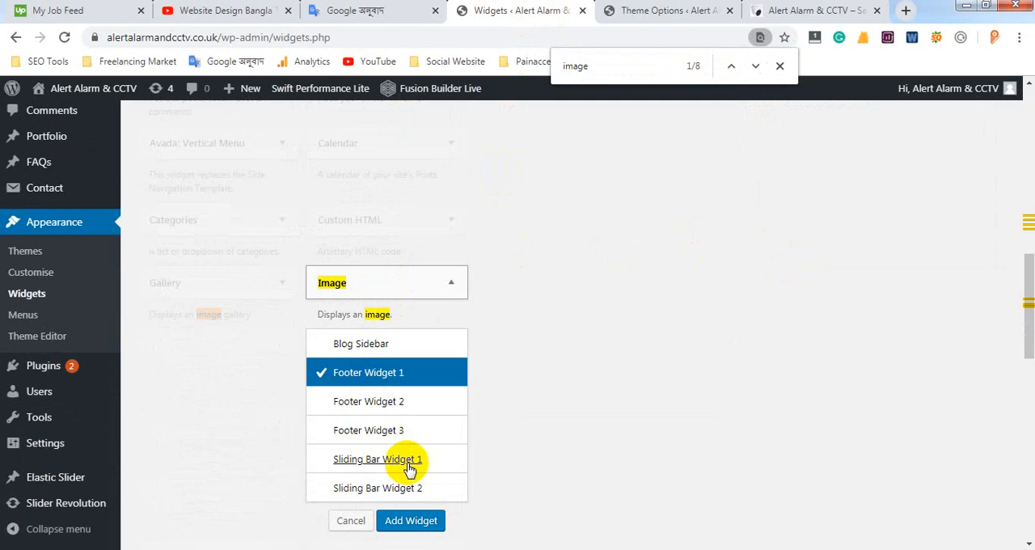
click(420, 522)
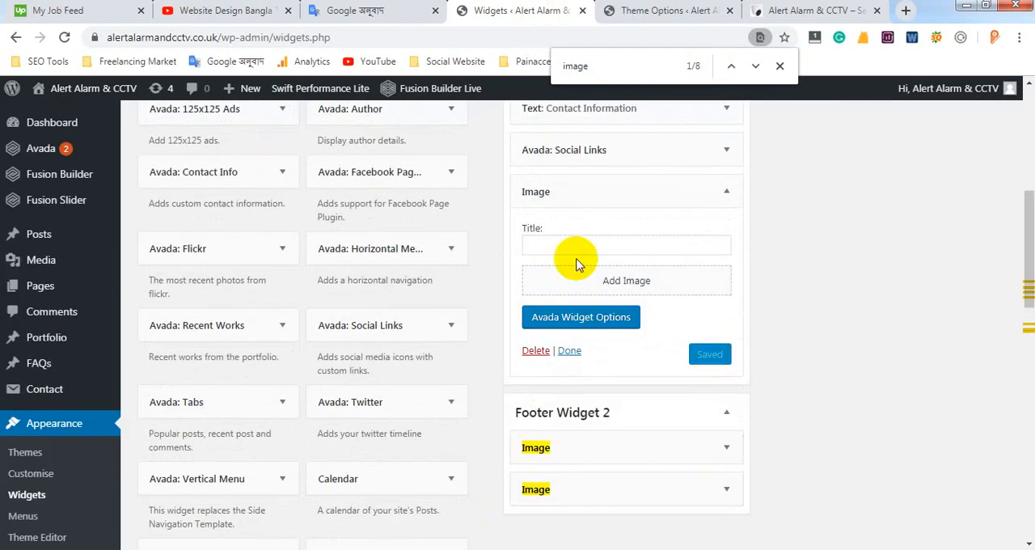
Open the new Image widget's media library, close it without choosing an image, and delete the widget from Footer Widget 1
click(621, 285)
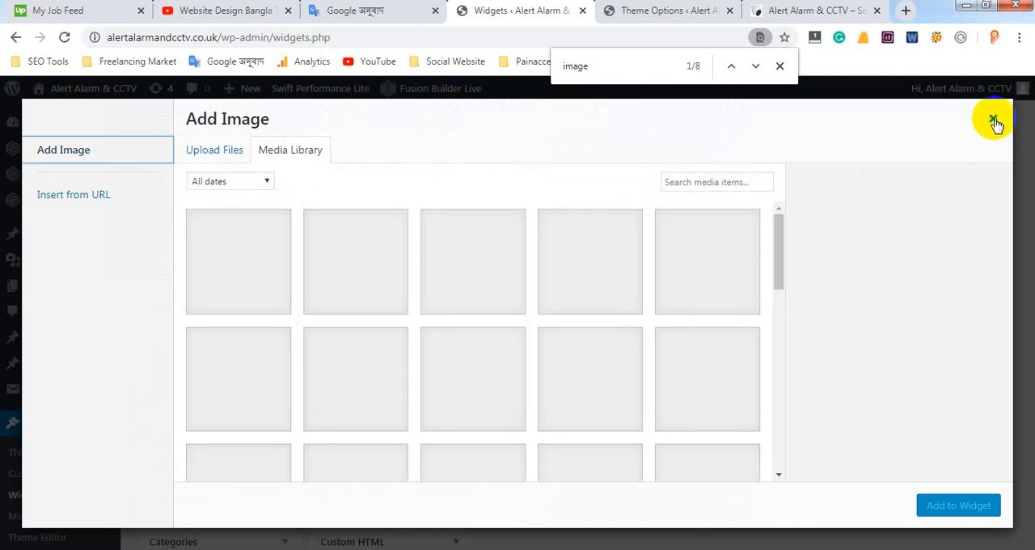
click(994, 122)
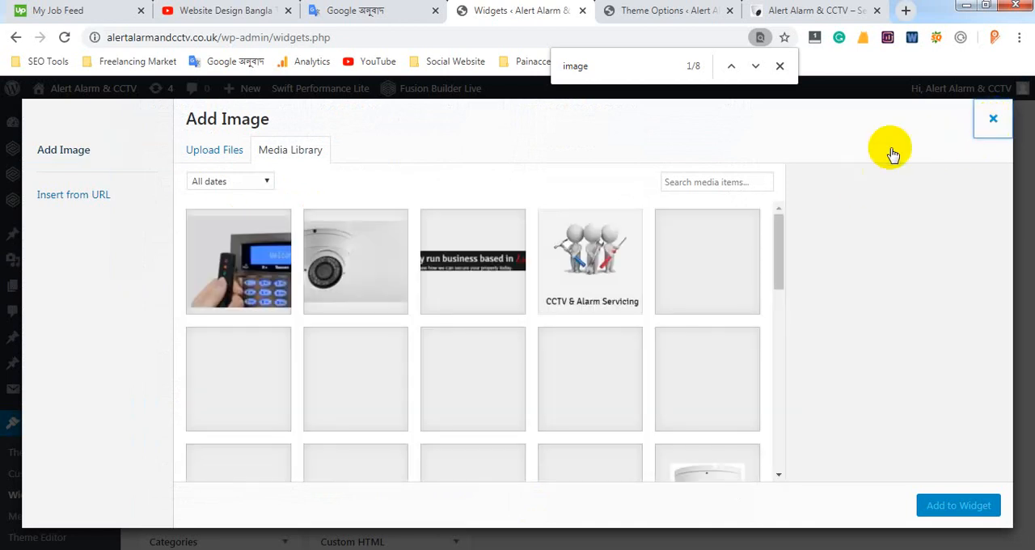
click(781, 68)
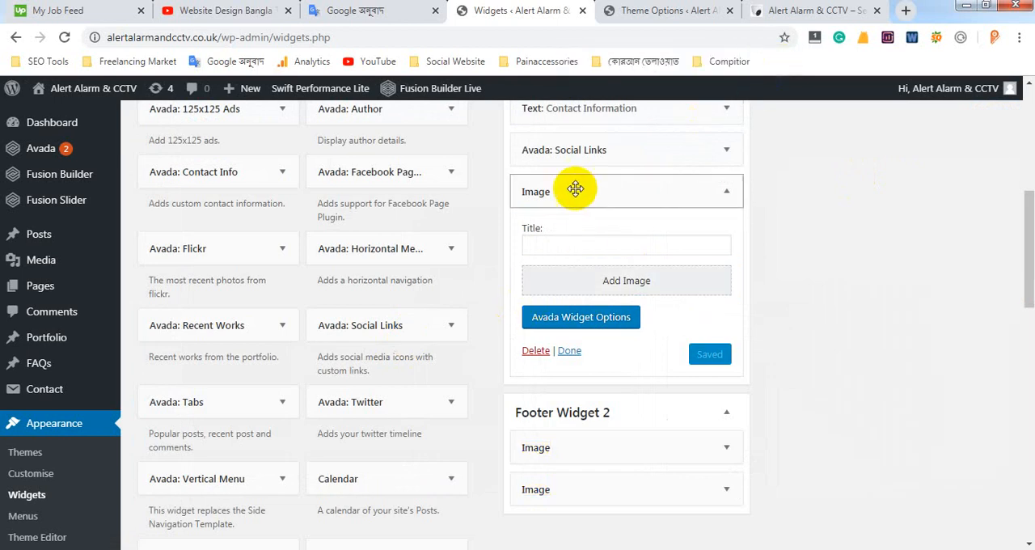
click(536, 351)
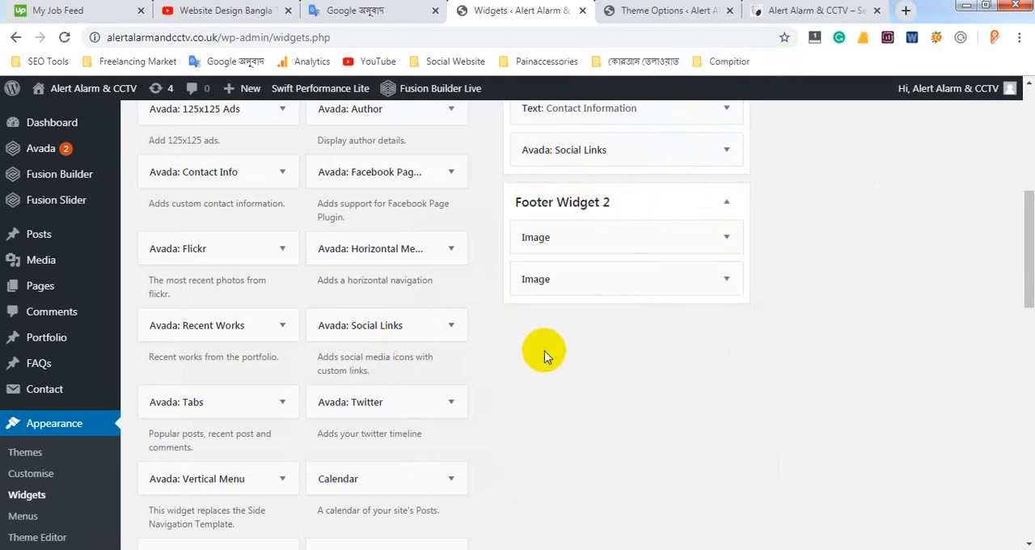
Review the first Image widget in Footer Widget 2, including its Link to field, against the live footer's logo, and collapse it
scroll(554, 203, up, 2)
scroll(564, 259, down, 2)
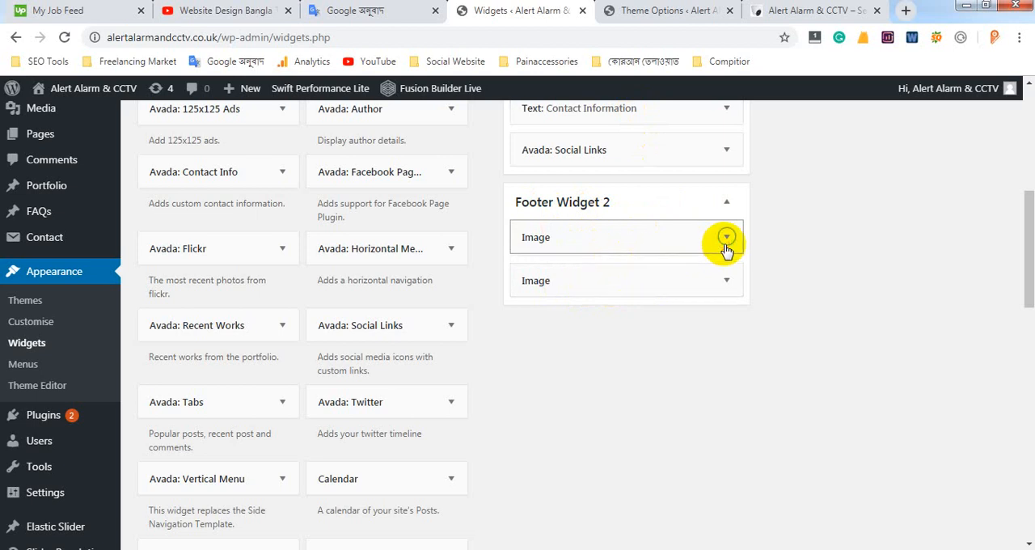
click(727, 239)
scroll(558, 307, down, 1)
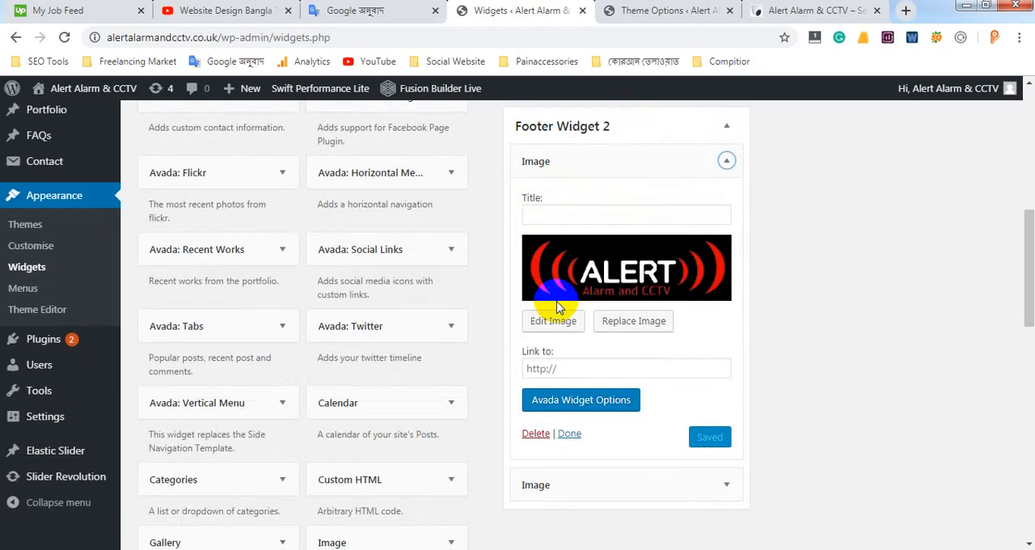
click(670, 10)
click(774, 10)
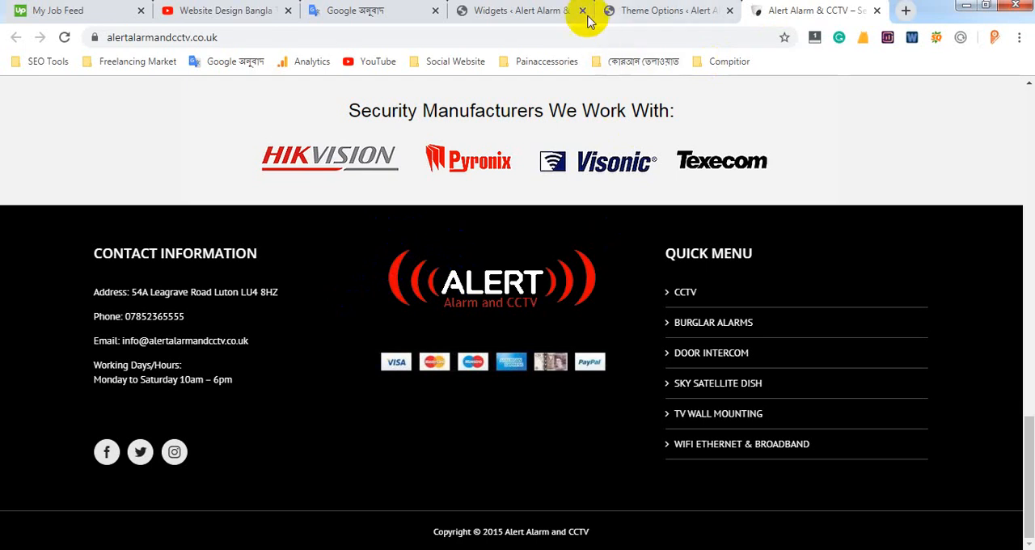
click(527, 10)
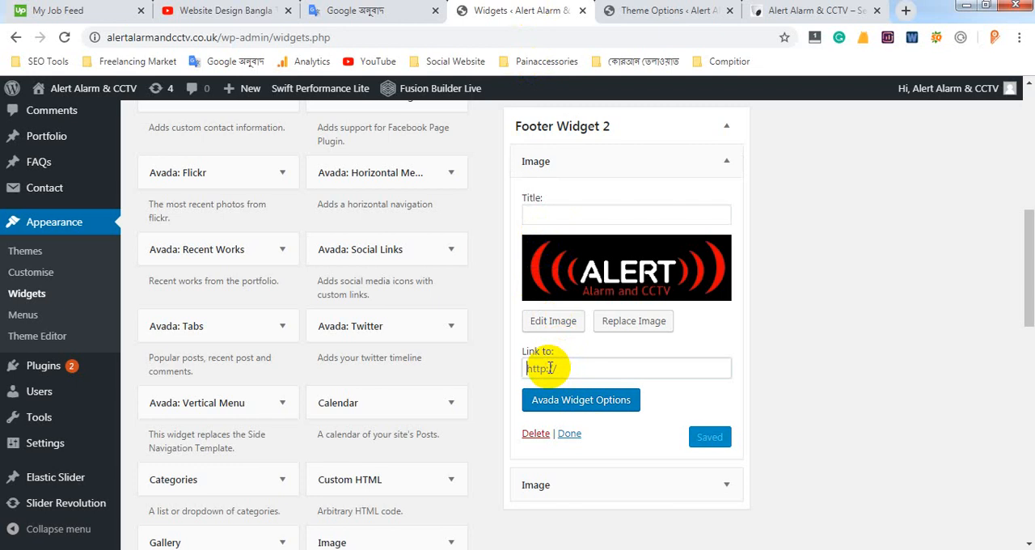
click(809, 11)
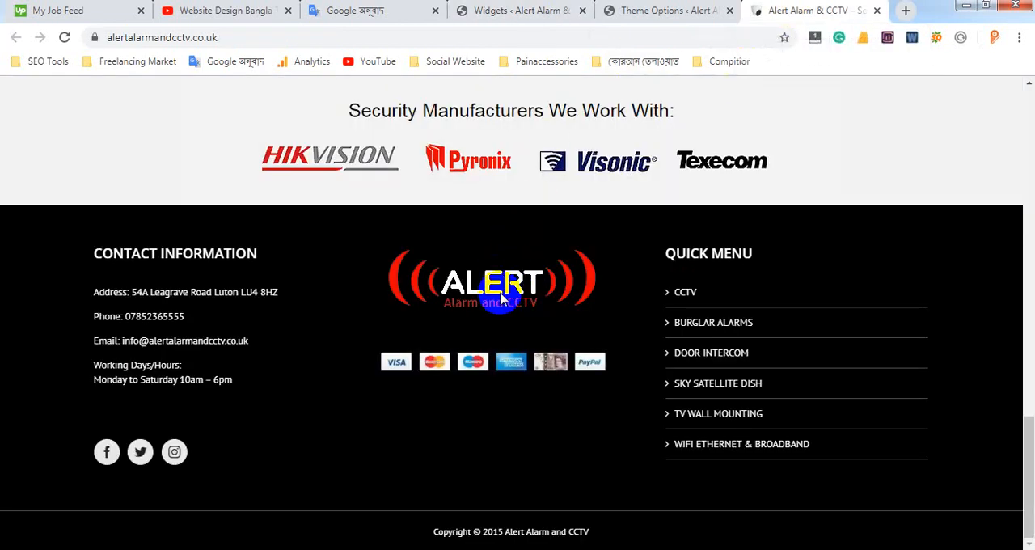
click(541, 12)
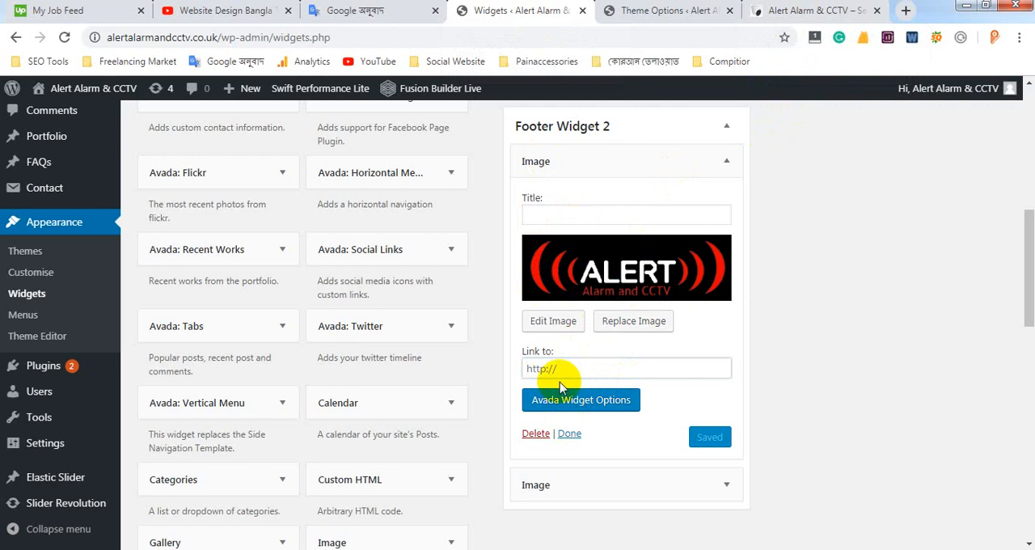
click(723, 160)
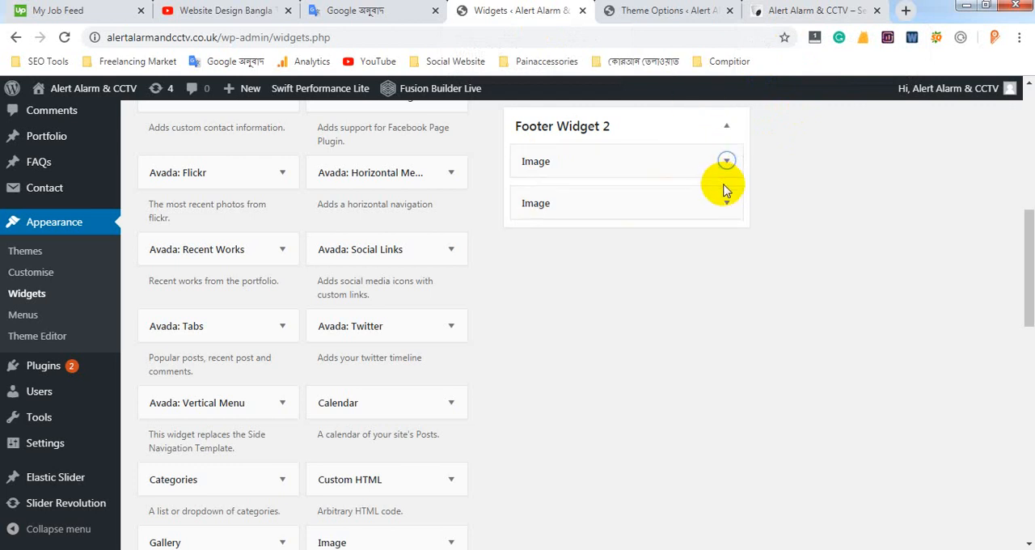
Highlight the Quick Menu heading in the live footer, then return to the footer areas on the Widgets page
click(805, 11)
drag(668, 257, 756, 261)
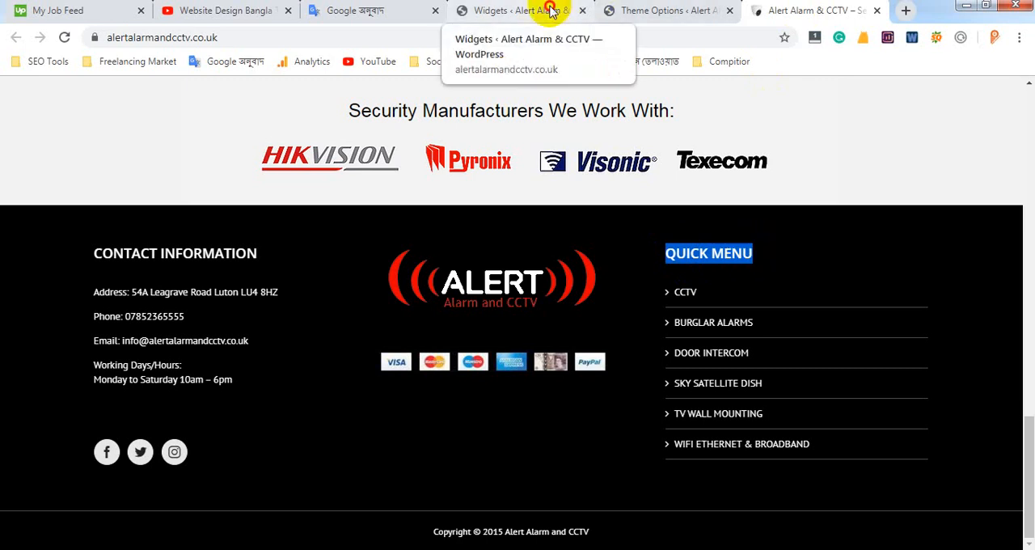
click(518, 10)
scroll(566, 251, up, 2)
scroll(699, 227, up, 1)
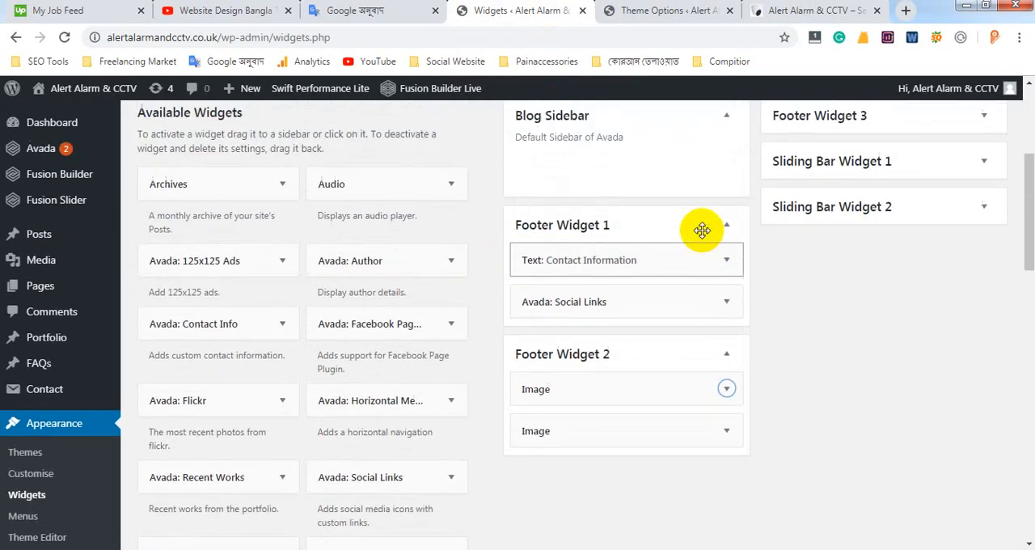
scroll(495, 309, down, 2)
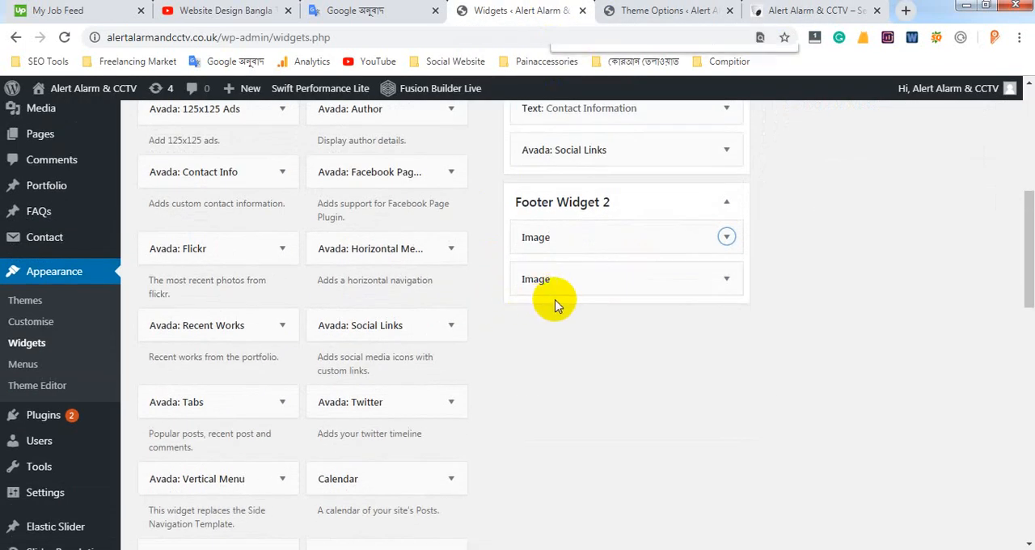
Search the Widgets page for "menu" and locate the Navigation Menu widget
key(ctrl+f)
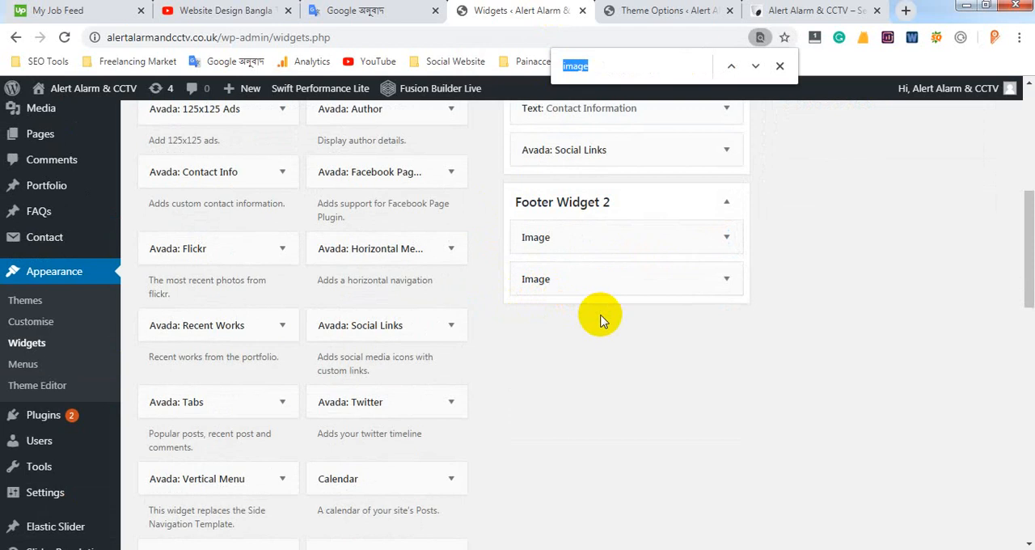
text(menu)
scroll(455, 272, down, 3)
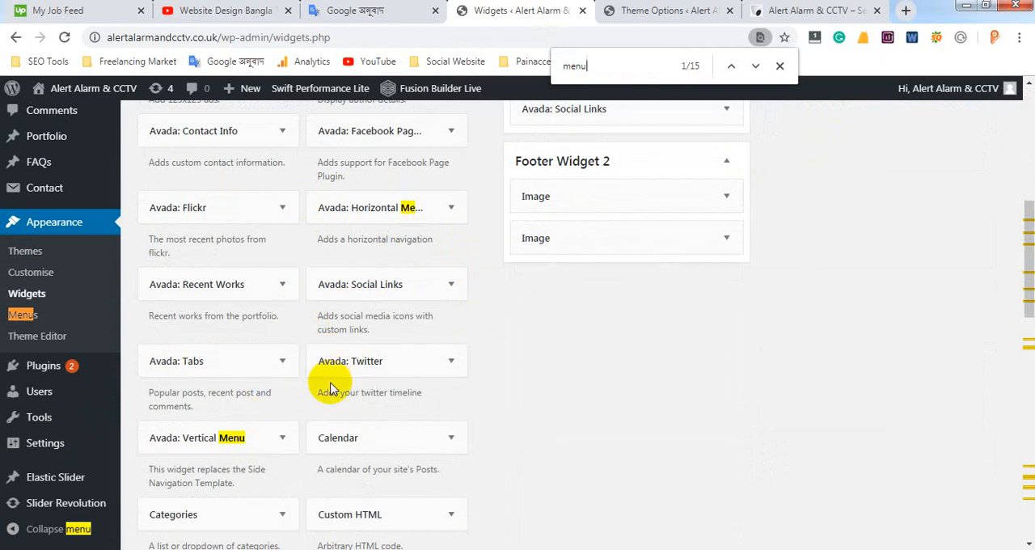
scroll(327, 381, down, 3)
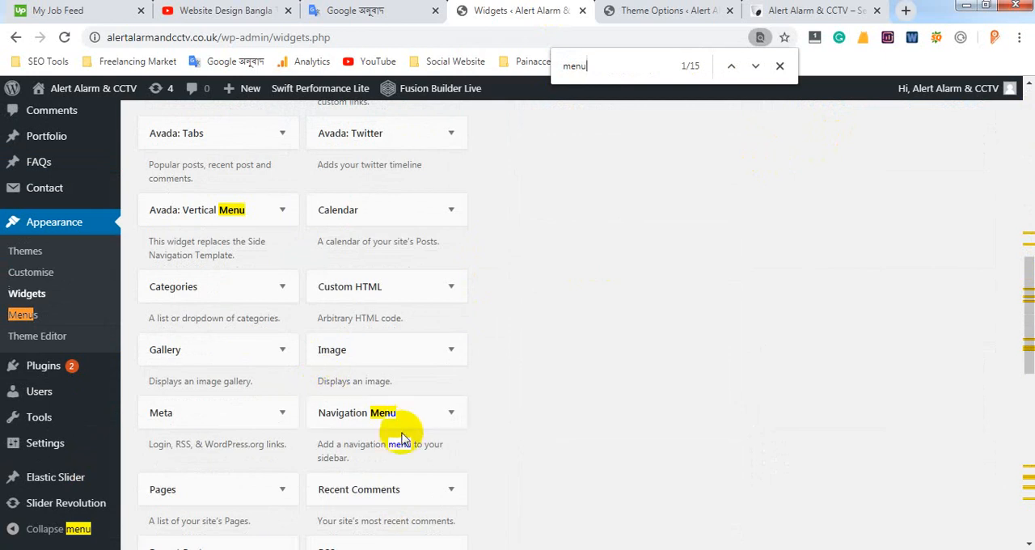
Check the Quick Menu column in the live footer, then expand the Footer Widget 3 area on the Widgets page
click(811, 11)
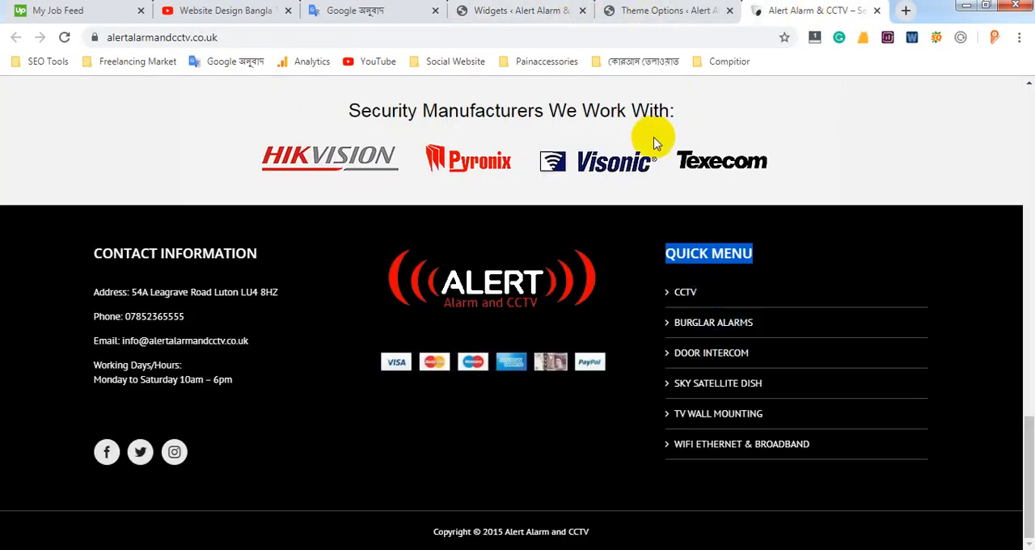
click(537, 13)
scroll(607, 266, up, 5)
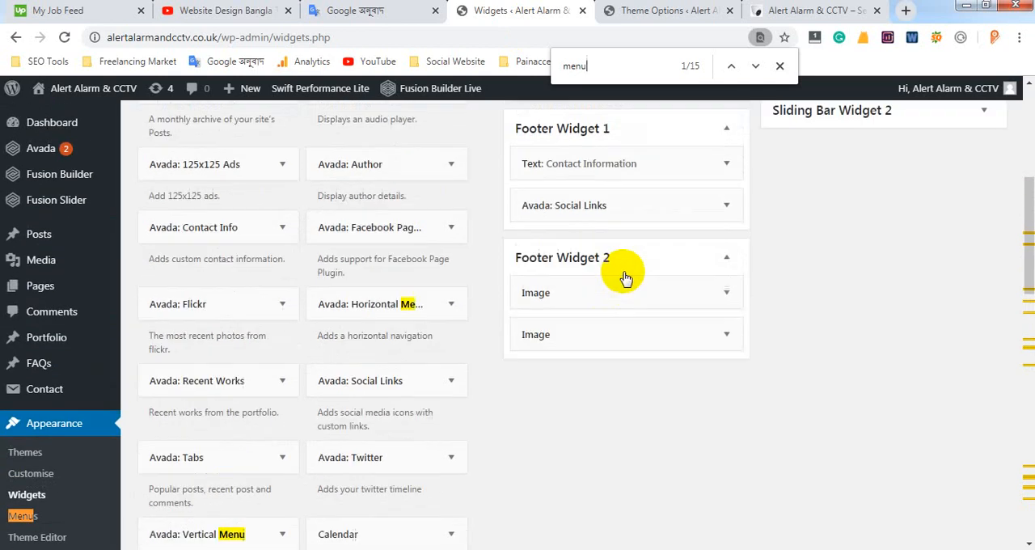
scroll(809, 255, up, 1)
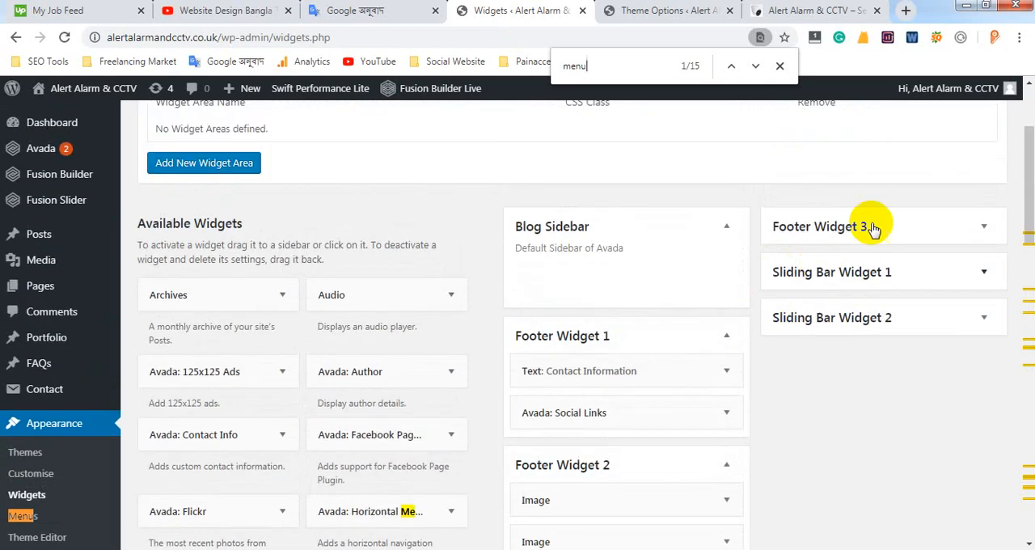
click(951, 241)
Display the areas available for adding a Navigation Menu widget, then close the page search and return to the footer areas
scroll(415, 354, down, 6)
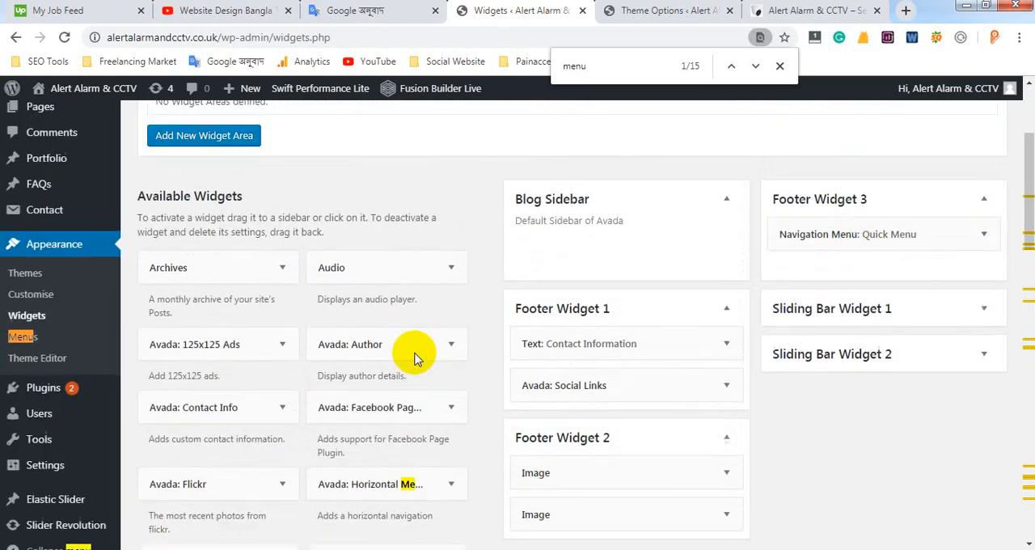
click(420, 427)
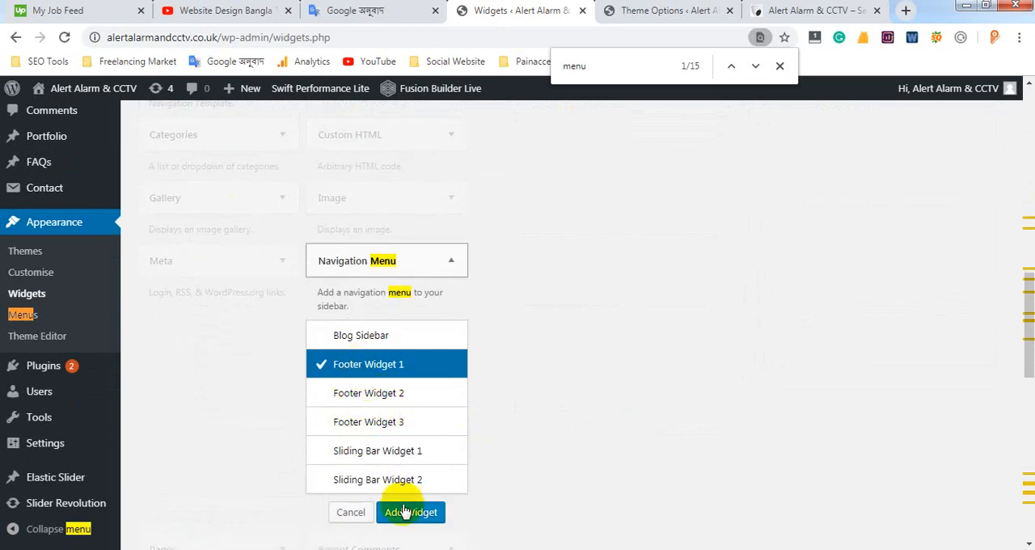
click(428, 515)
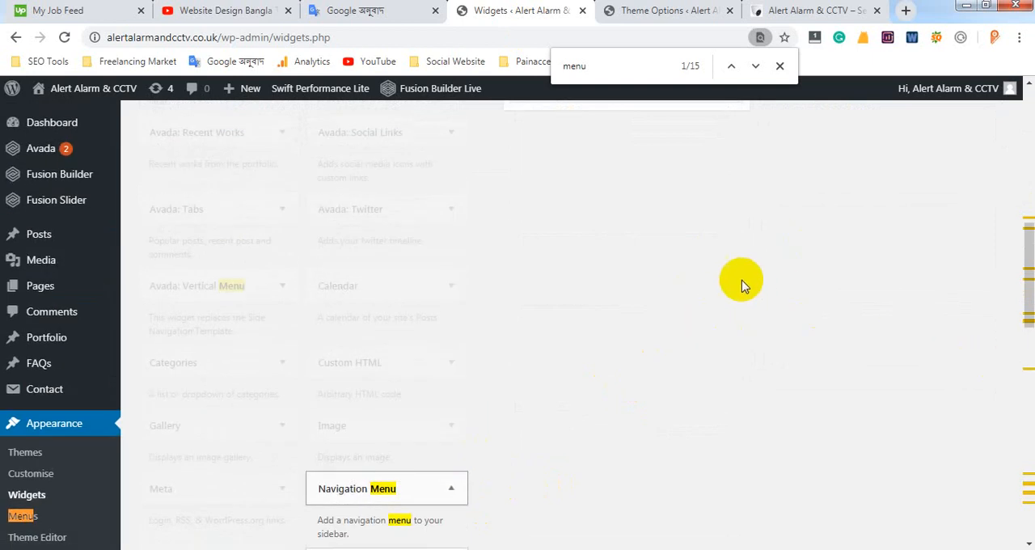
click(781, 66)
scroll(785, 254, up, 5)
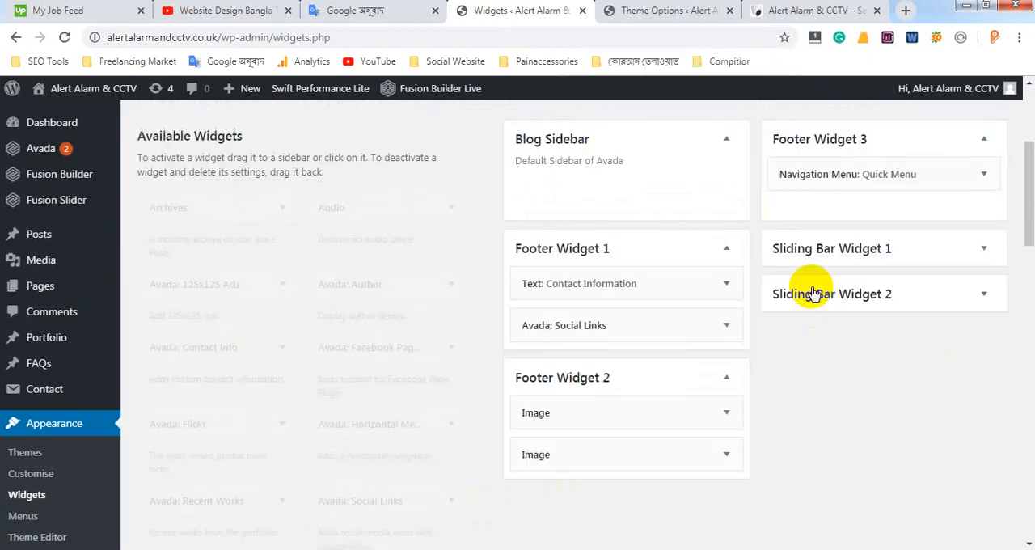
Expand the Quick Menu navigation widget in Footer Widget 3 and review its title and selected menu
click(983, 337)
scroll(740, 328, down, 1)
scroll(874, 348, down, 2)
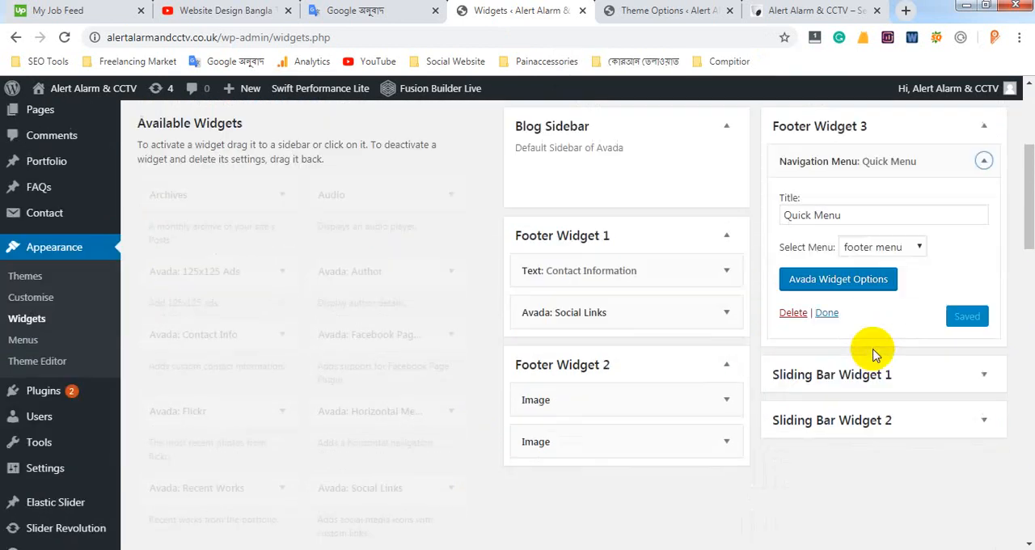
scroll(60, 372, down, 1)
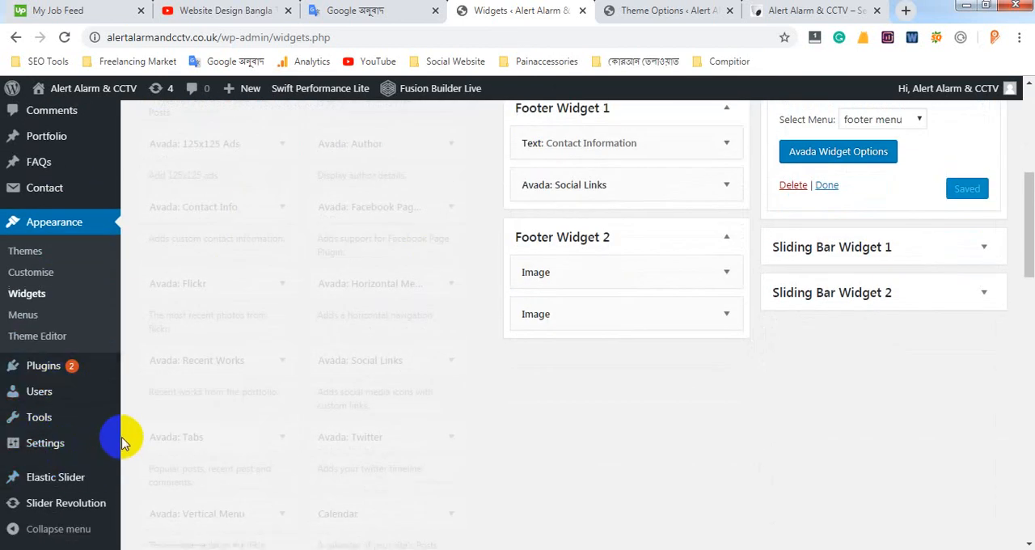
mouse_move(123, 442)
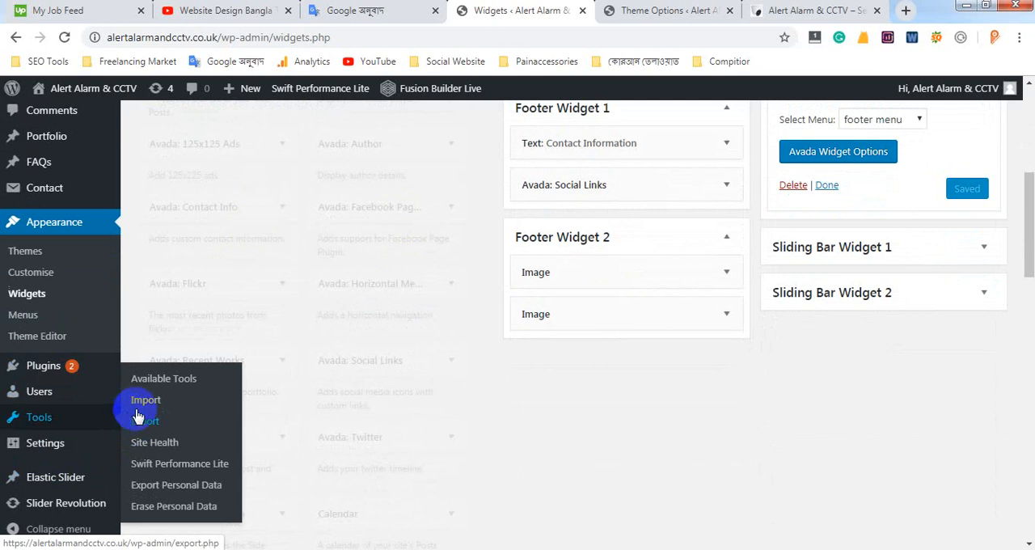
Display the menus selectable in the Quick Menu widget, then highlight the links under Quick Menu in the live site footer
scroll(253, 311, up, 3)
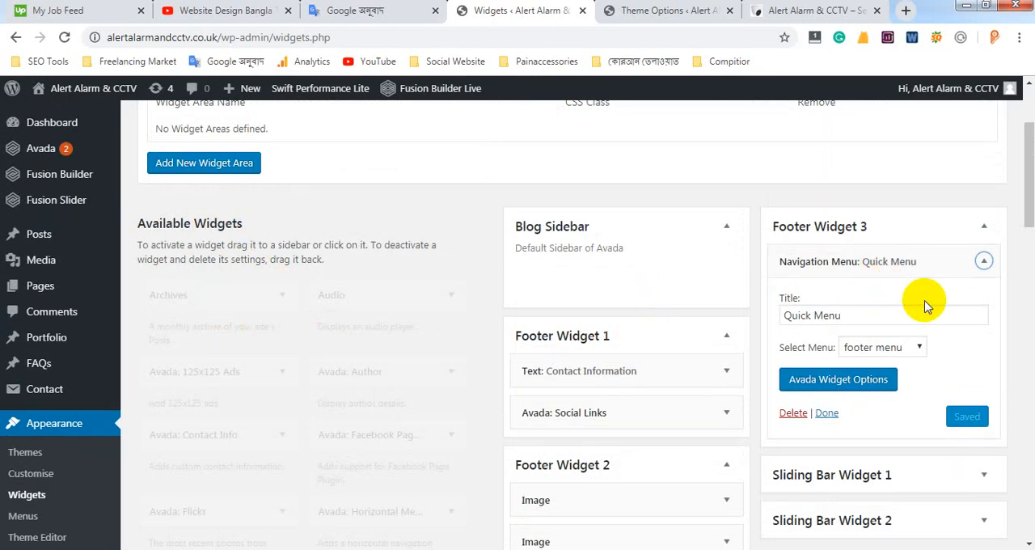
click(920, 348)
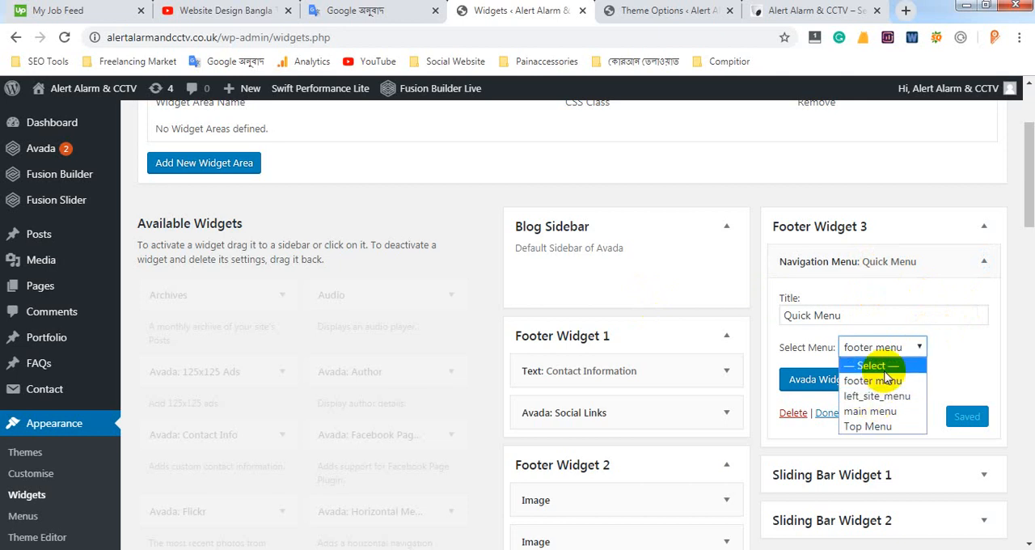
click(793, 12)
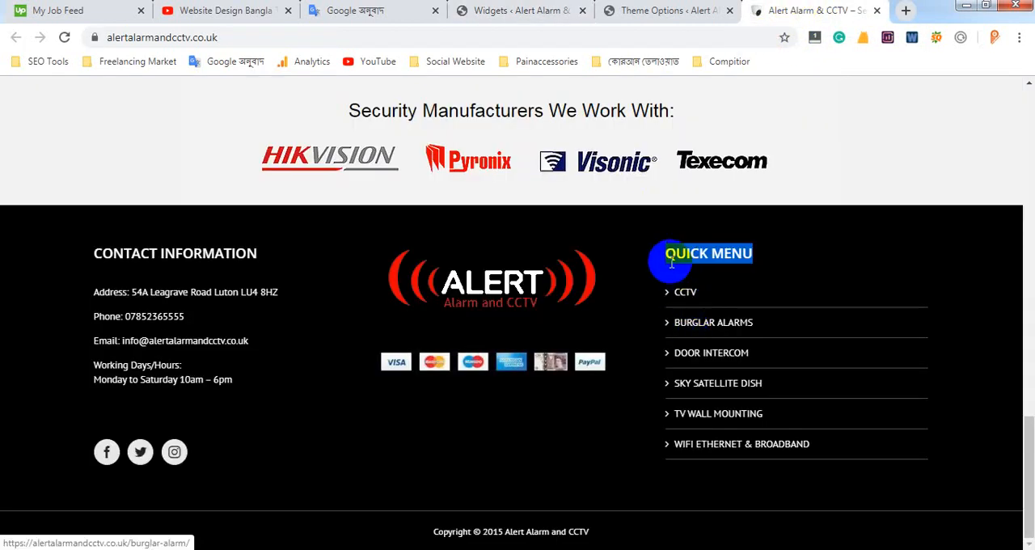
drag(664, 287, 838, 442)
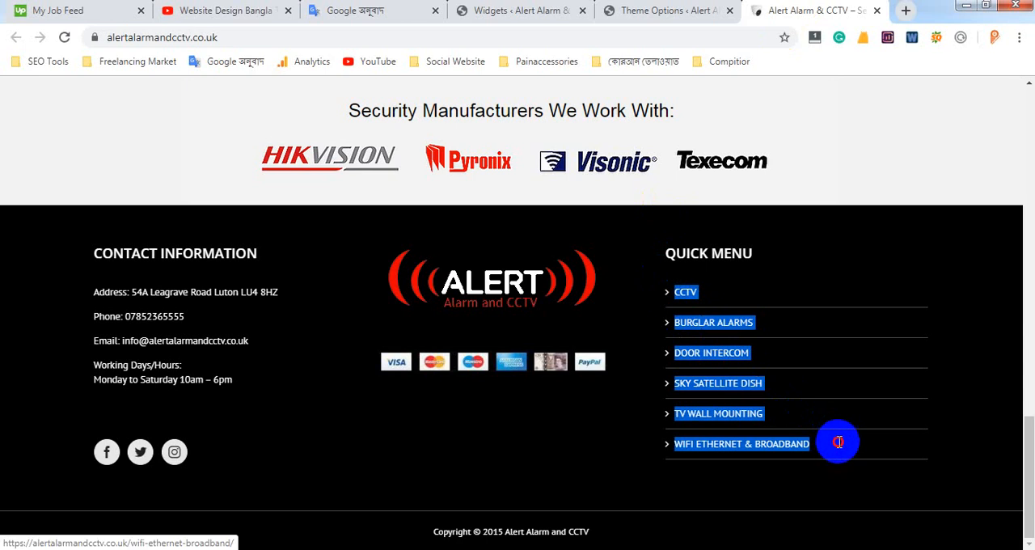
scroll(728, 153, up, 4)
scroll(711, 202, down, 3)
scroll(705, 216, down, 1)
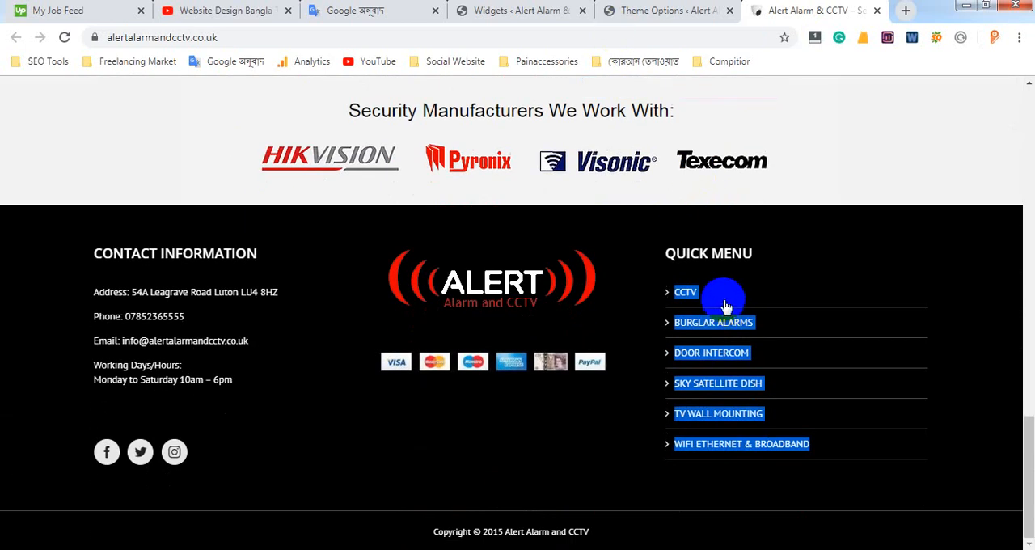
Compare the Quick Menu widget's settings in Footer Widget 3 with the live footer, then clear the text selection there
click(518, 10)
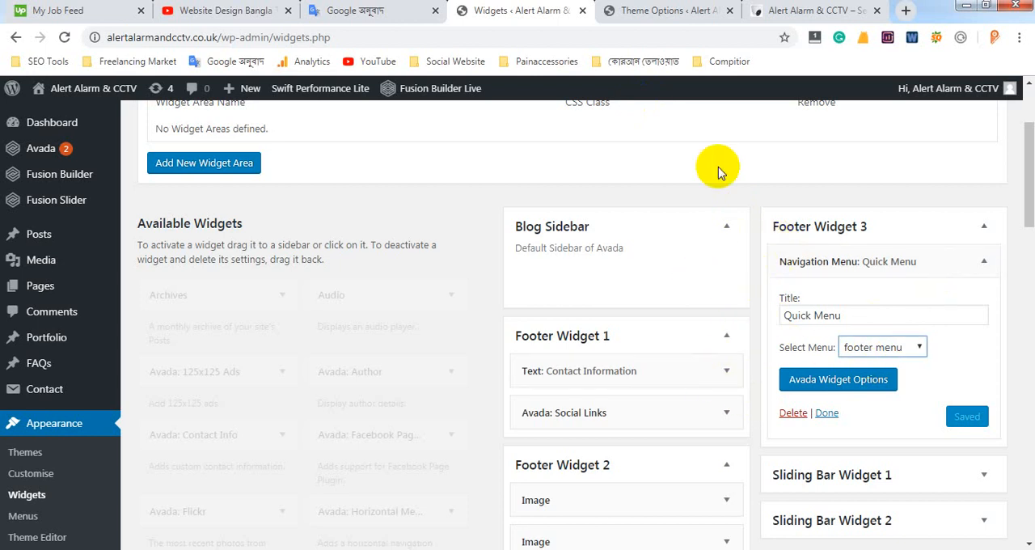
click(801, 10)
scroll(855, 284, down, 1)
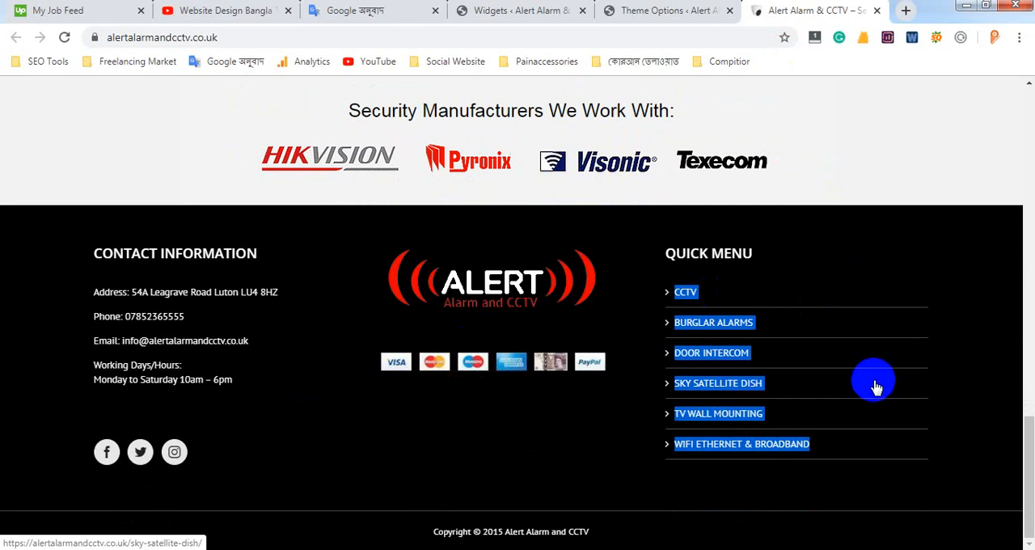
click(586, 432)
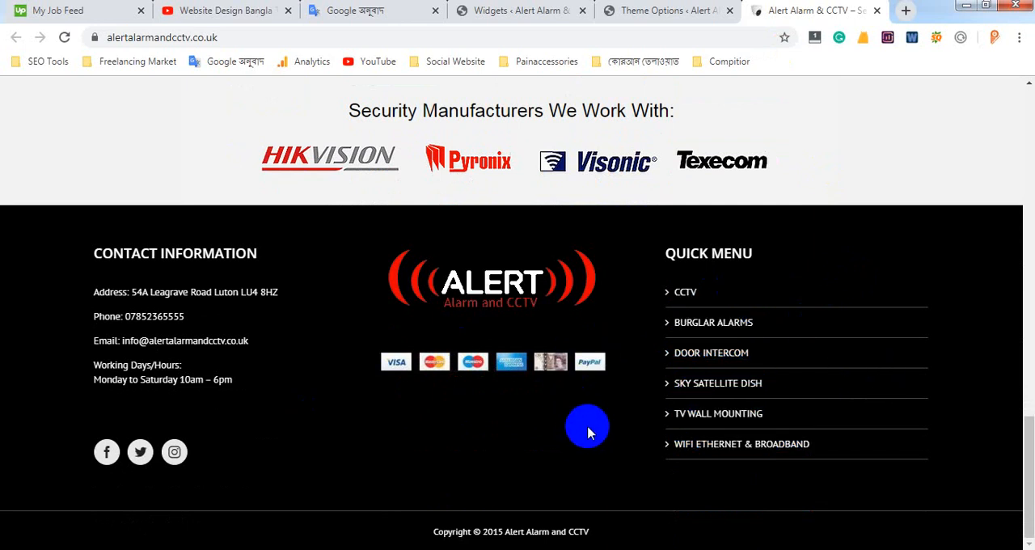